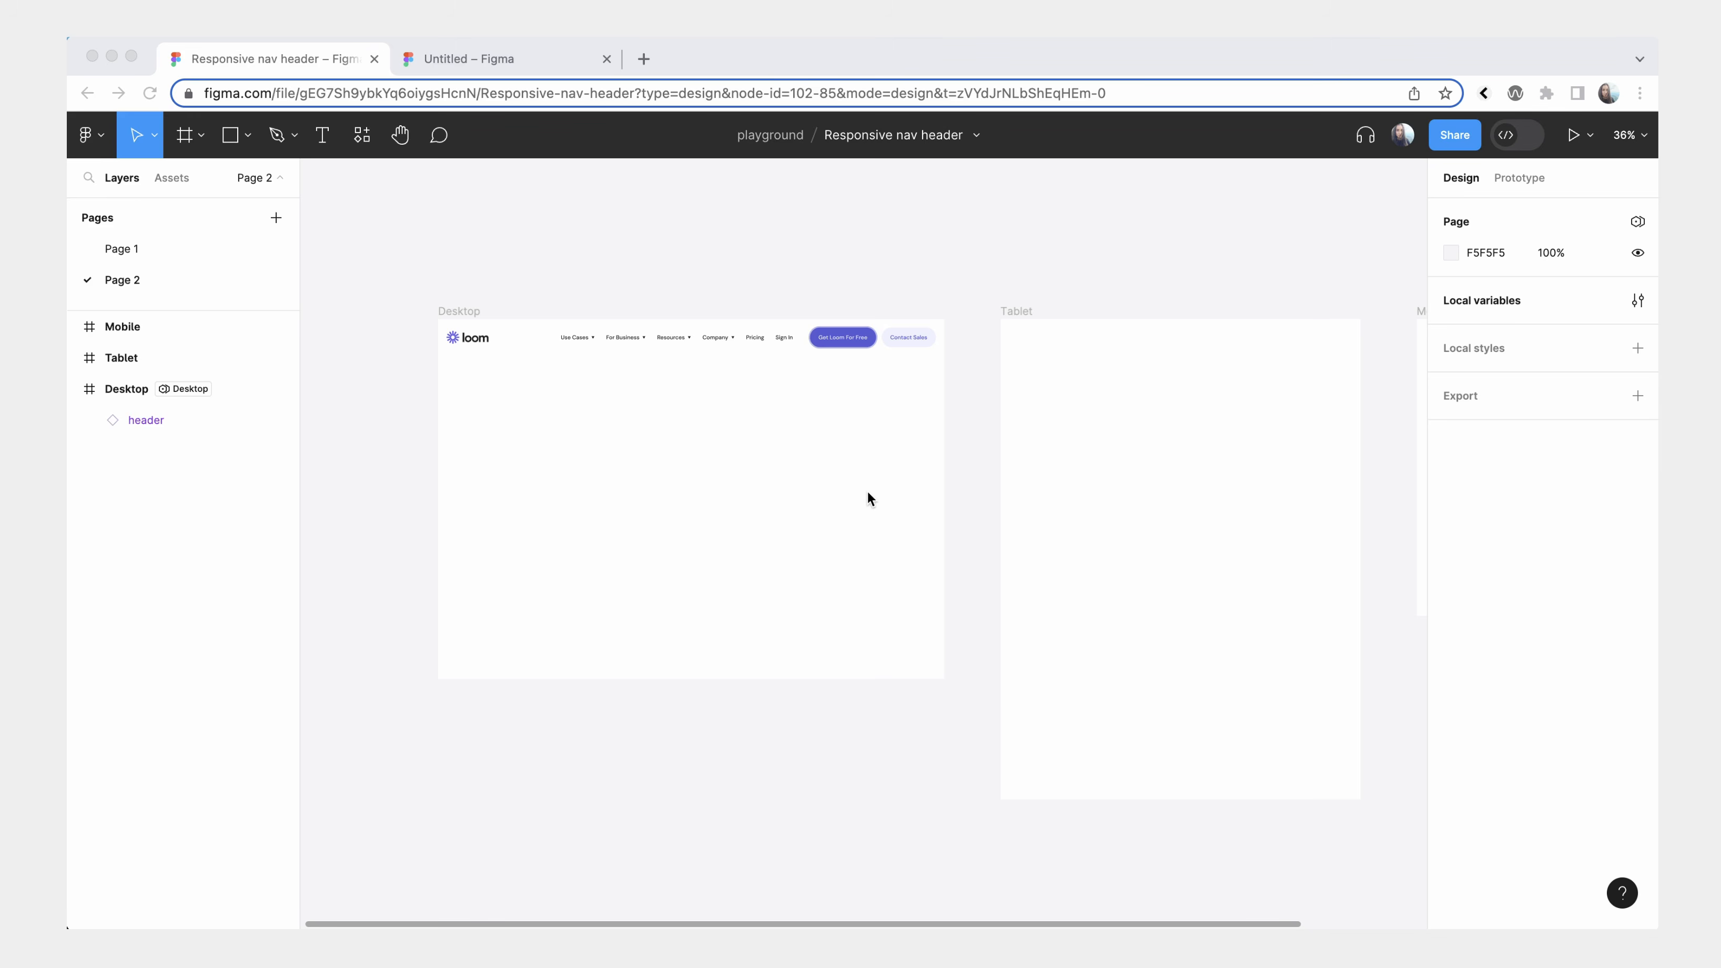
# Move the header instance from the Desktop frame to the top of the Tablet frame.
pyautogui.scroll(3, 588, 395)
pyautogui.click(390, 274)
pyautogui.click(421, 307)
pyautogui.click(383, 270)
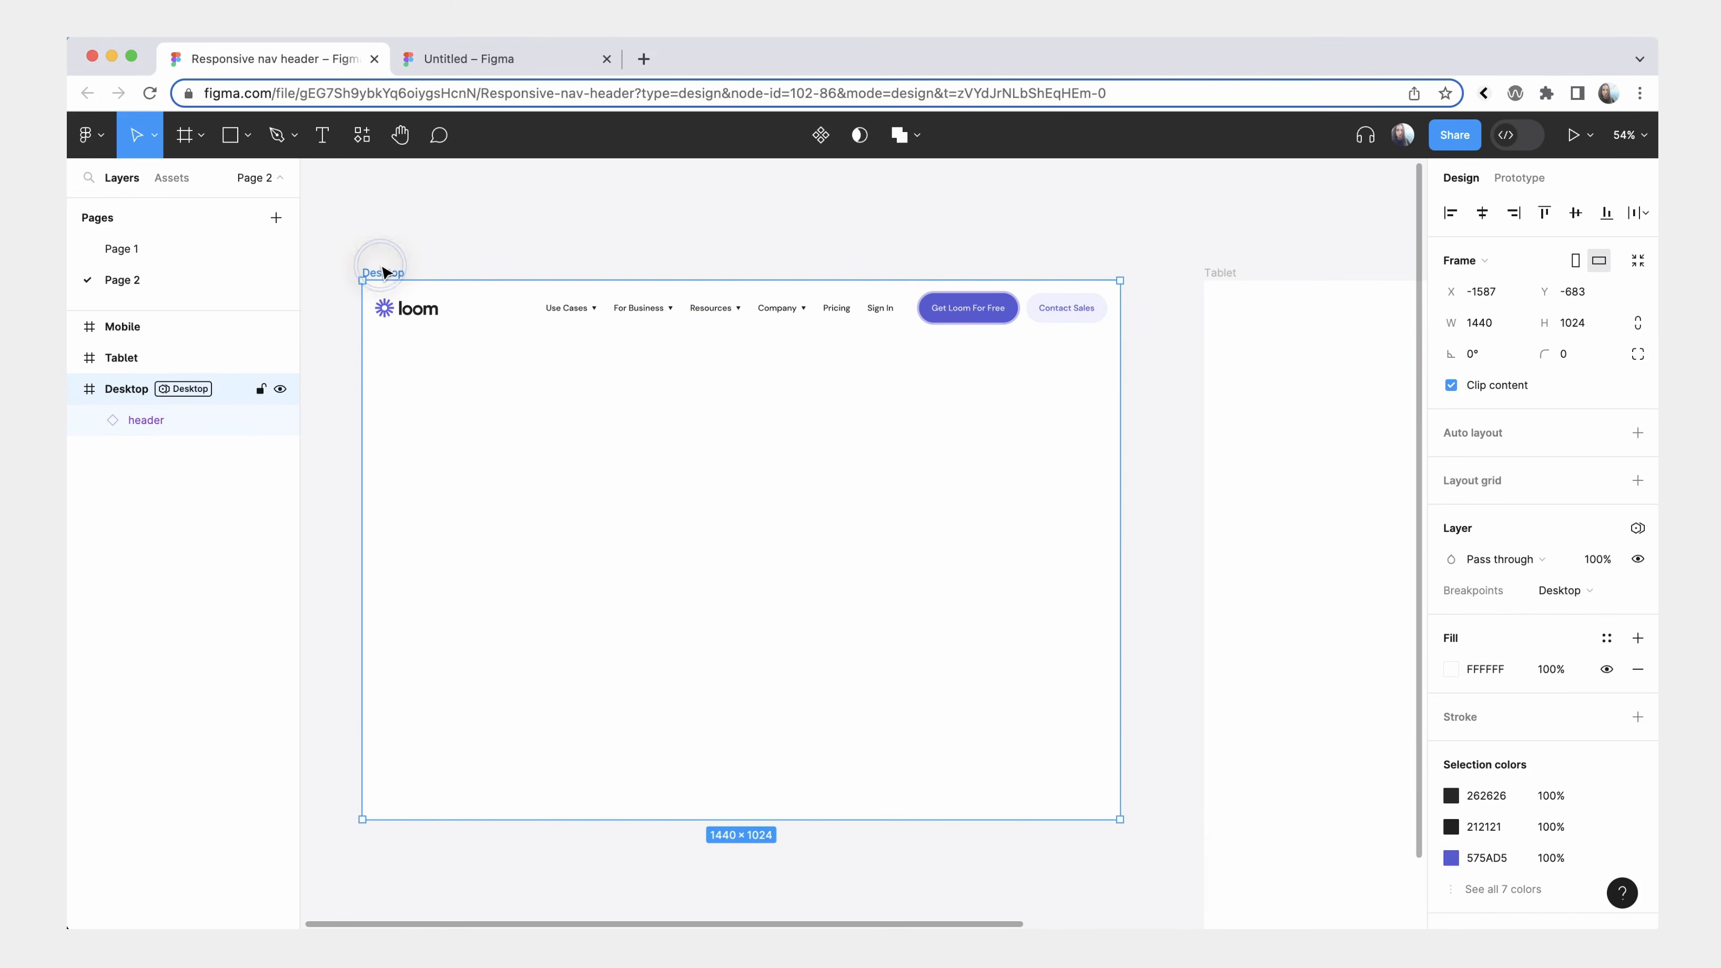
pyautogui.scroll(-2, 418, 308)
pyautogui.click(433, 313)
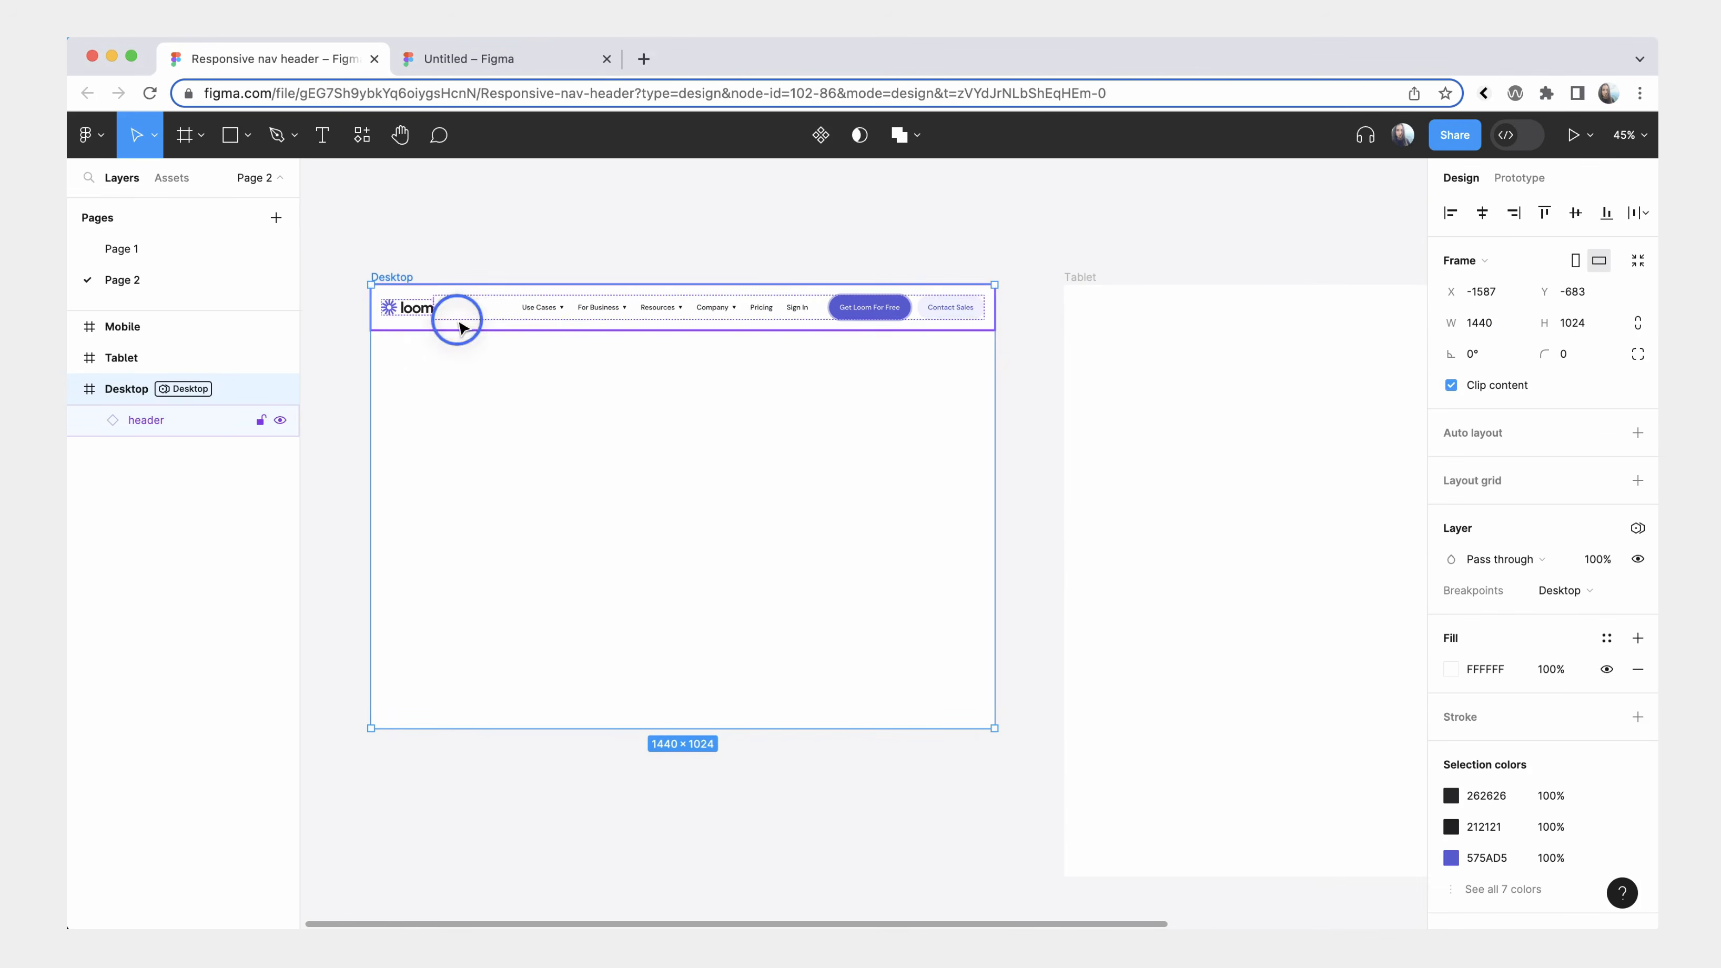
pyautogui.moveTo(434, 313); pyautogui.dragTo(1129, 292)
pyautogui.hscroll(3, 1183, 364)
pyautogui.hscroll(1, 1184, 364)
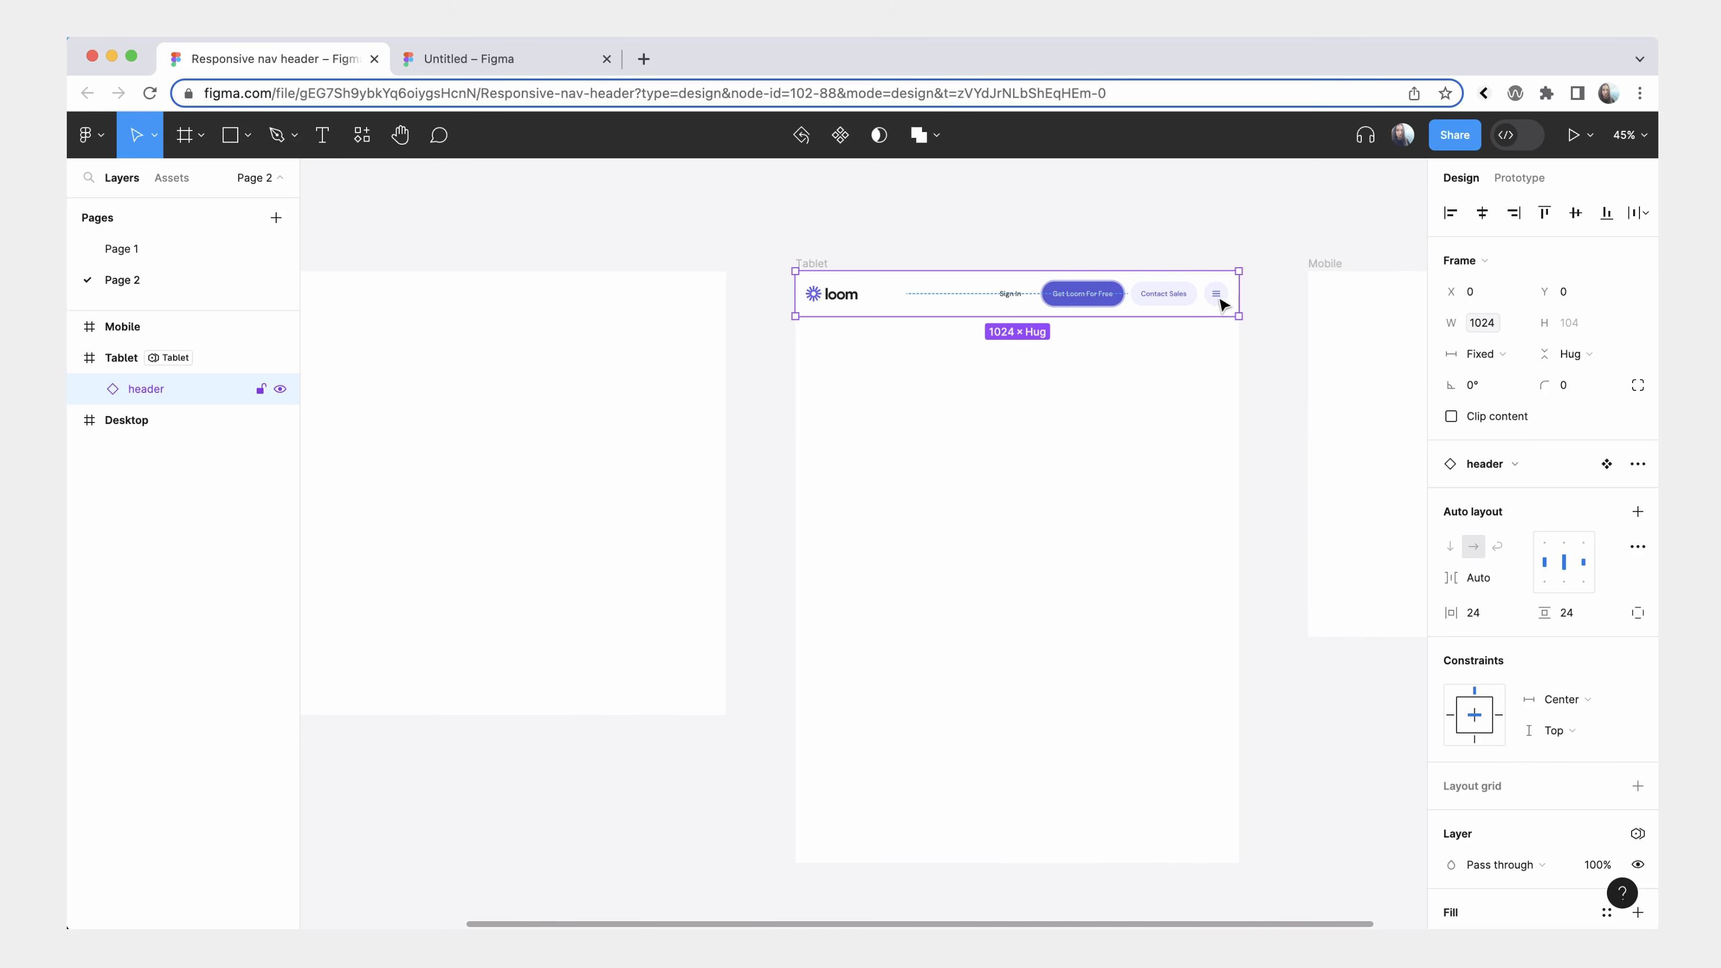
# Move the header instance from the Tablet frame to the top of the Mobile frame.
pyautogui.hscroll(5, 1220, 301)
pyautogui.scroll(2, 1219, 302)
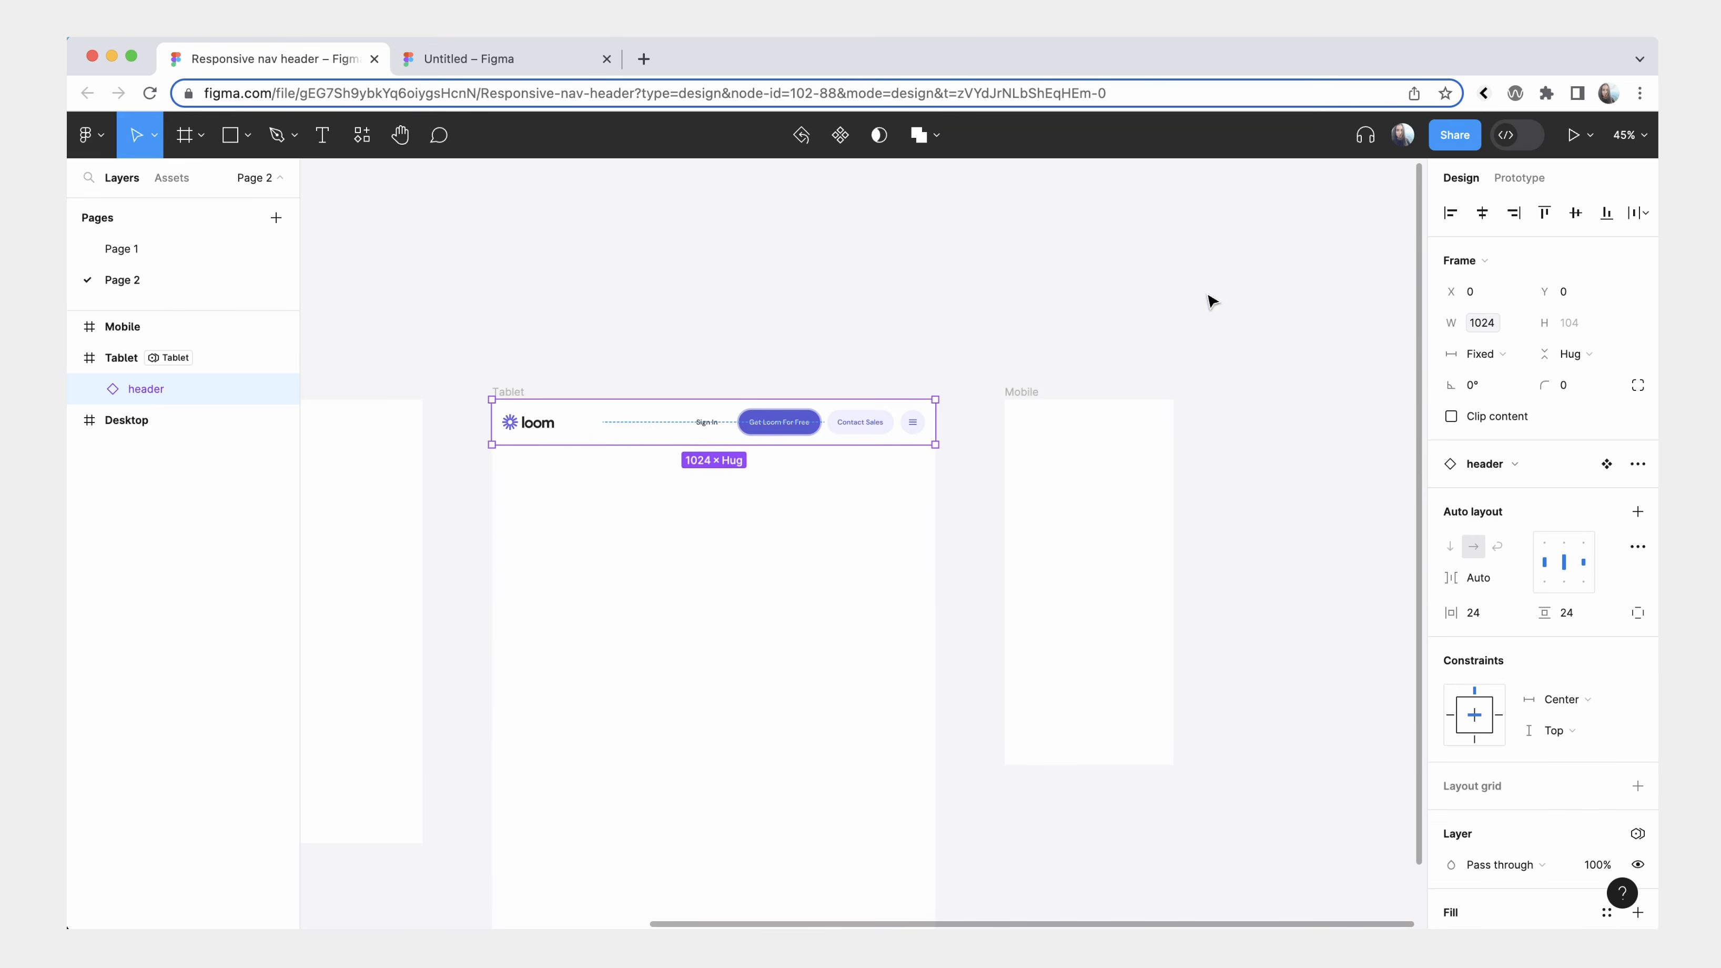
pyautogui.moveTo(515, 417); pyautogui.dragTo(1108, 415)
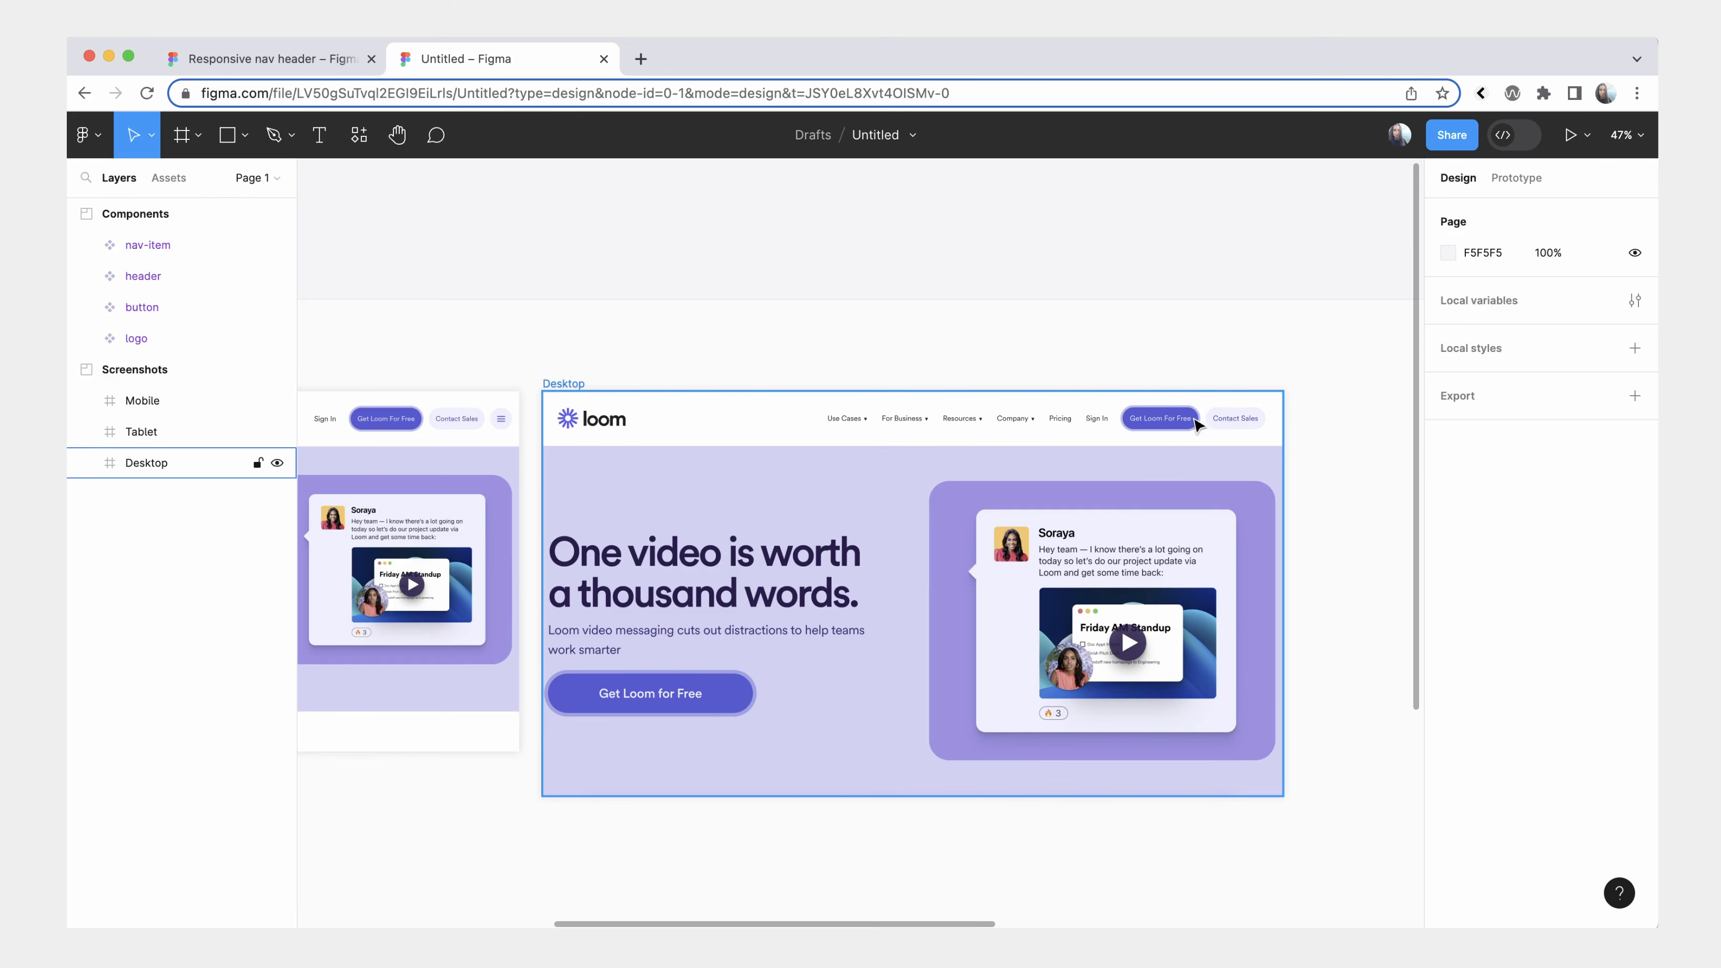
# Examine the header in the desktop, tablet and mobile screenshots and the logo, button, nav-item and header components.
pyautogui.hscroll(-8, 980, 368)
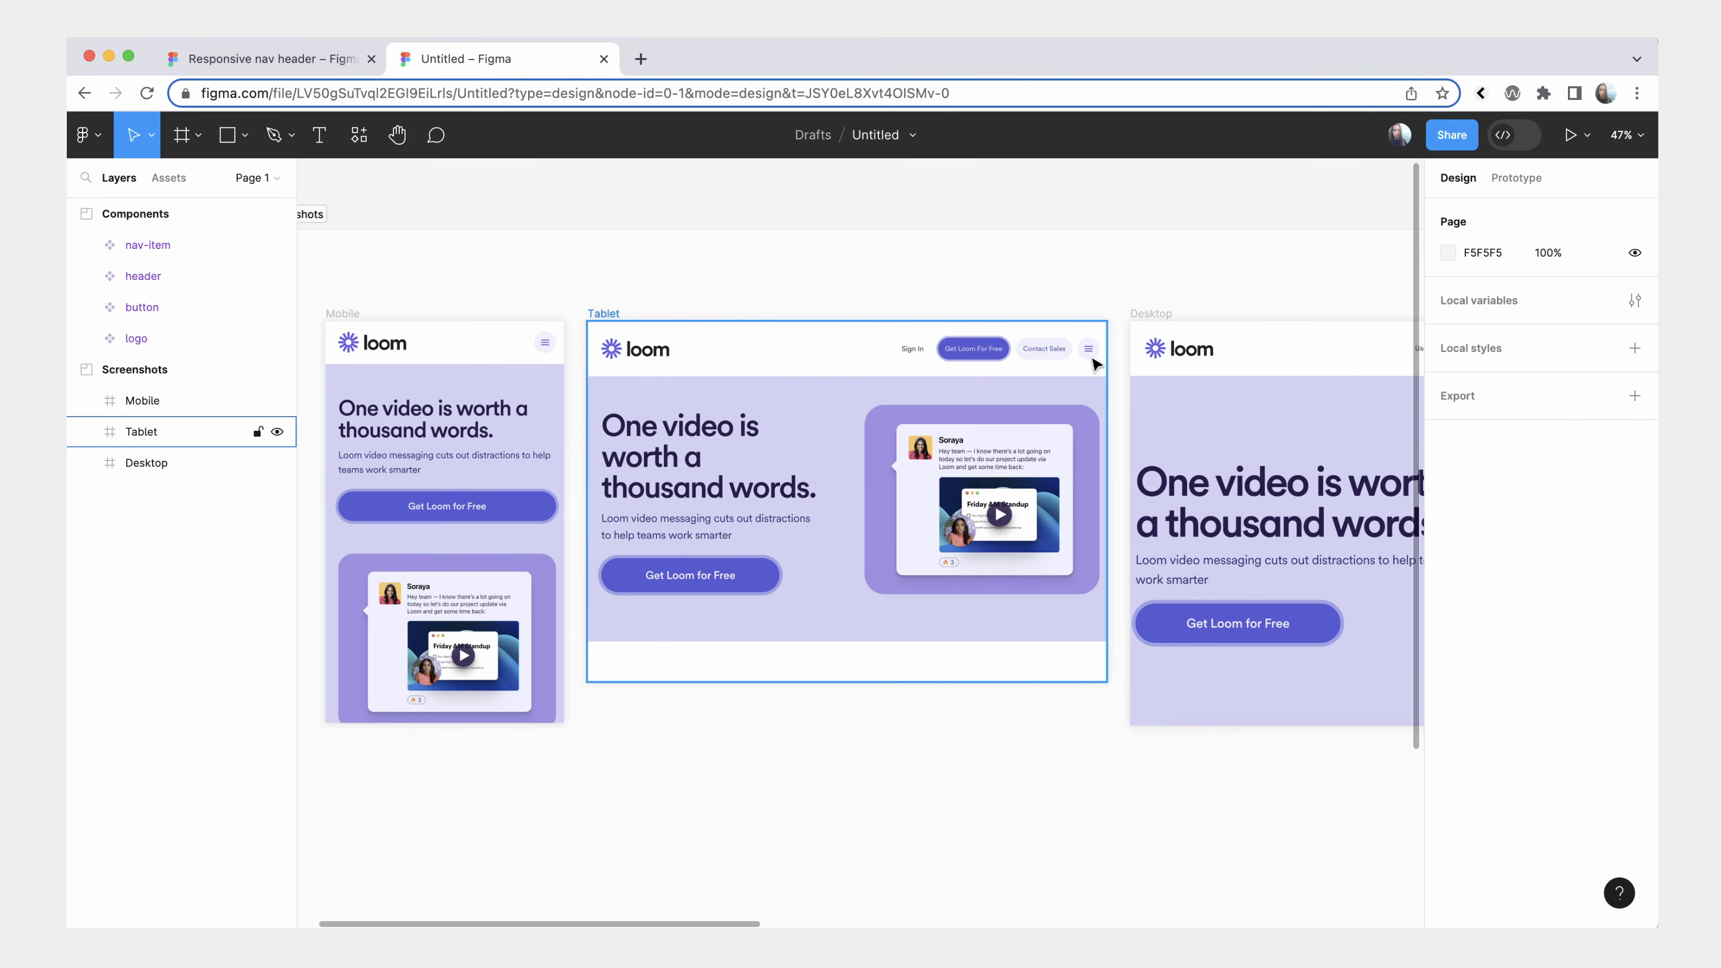
pyautogui.hscroll(-5, 1091, 351)
pyautogui.click(714, 348)
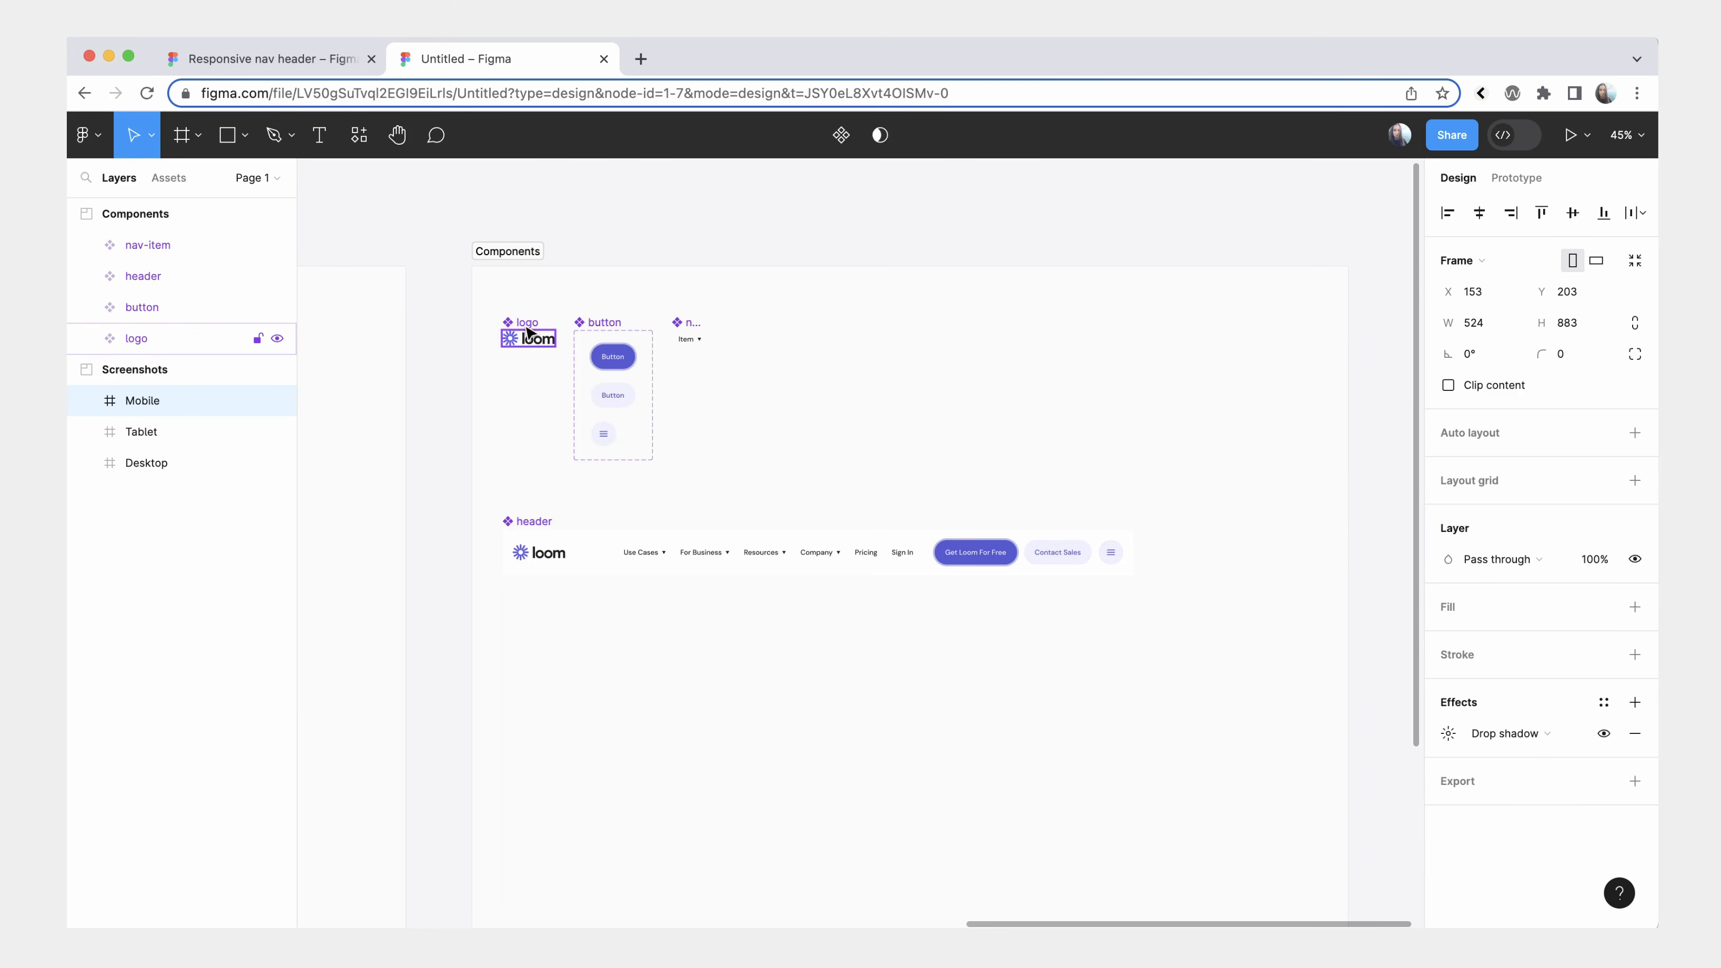
pyautogui.click(581, 323)
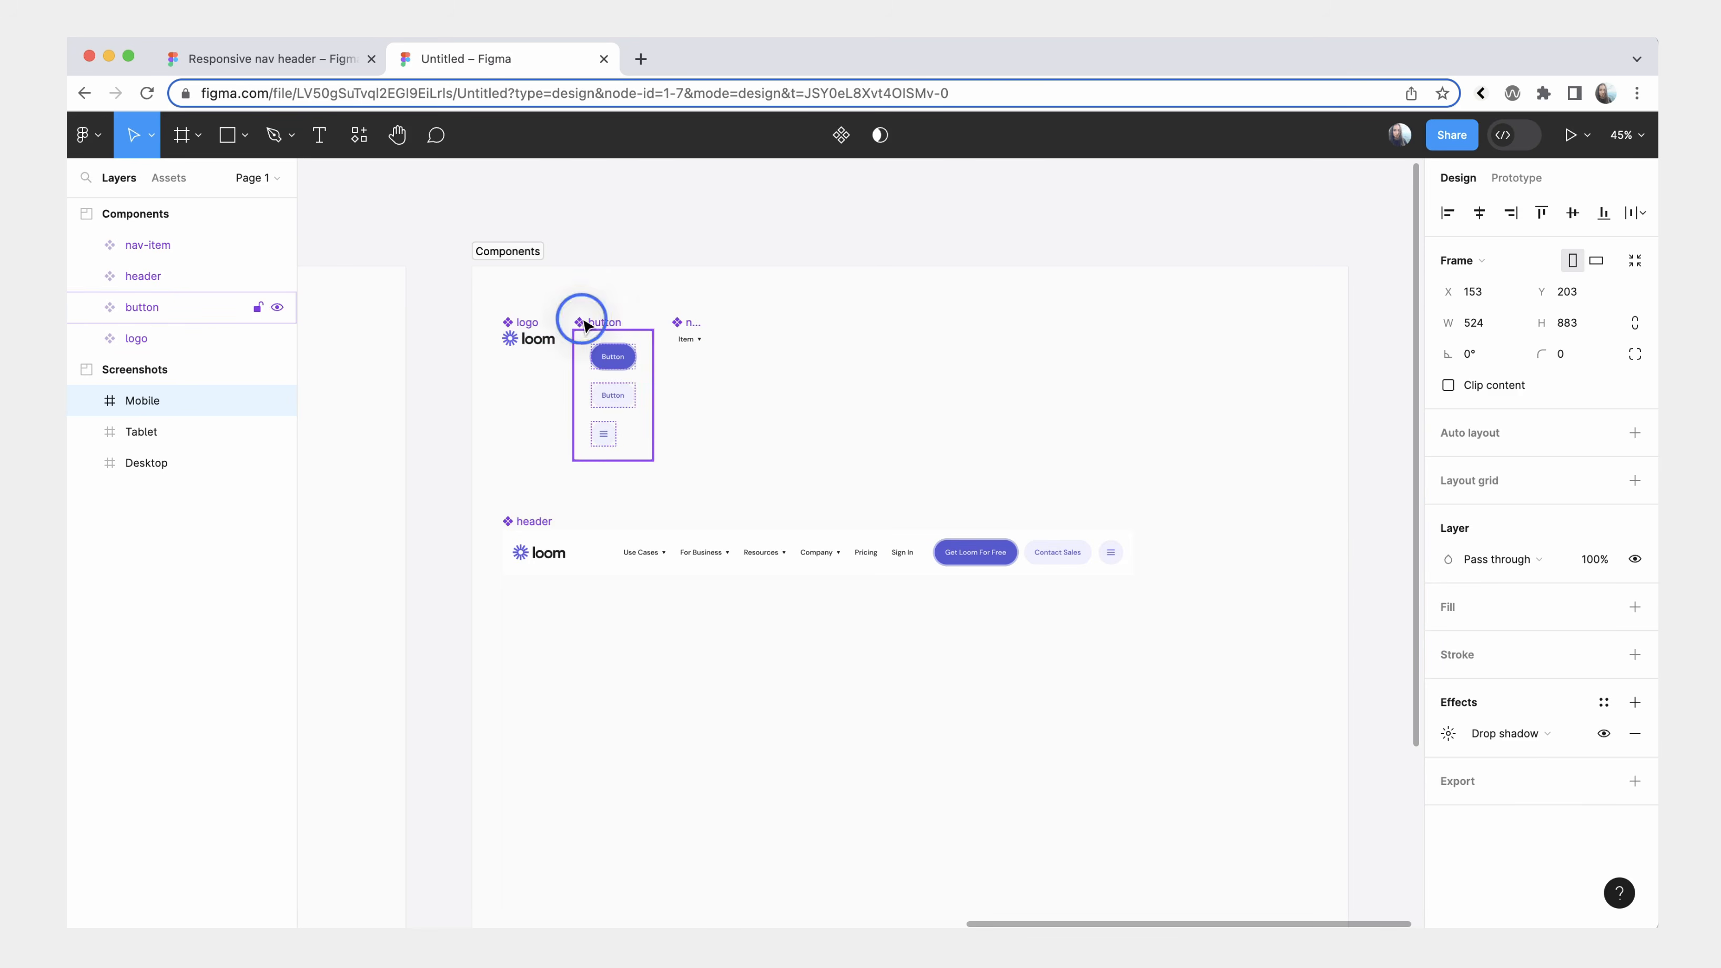
pyautogui.click(693, 332)
pyautogui.scroll(3, 645, 484)
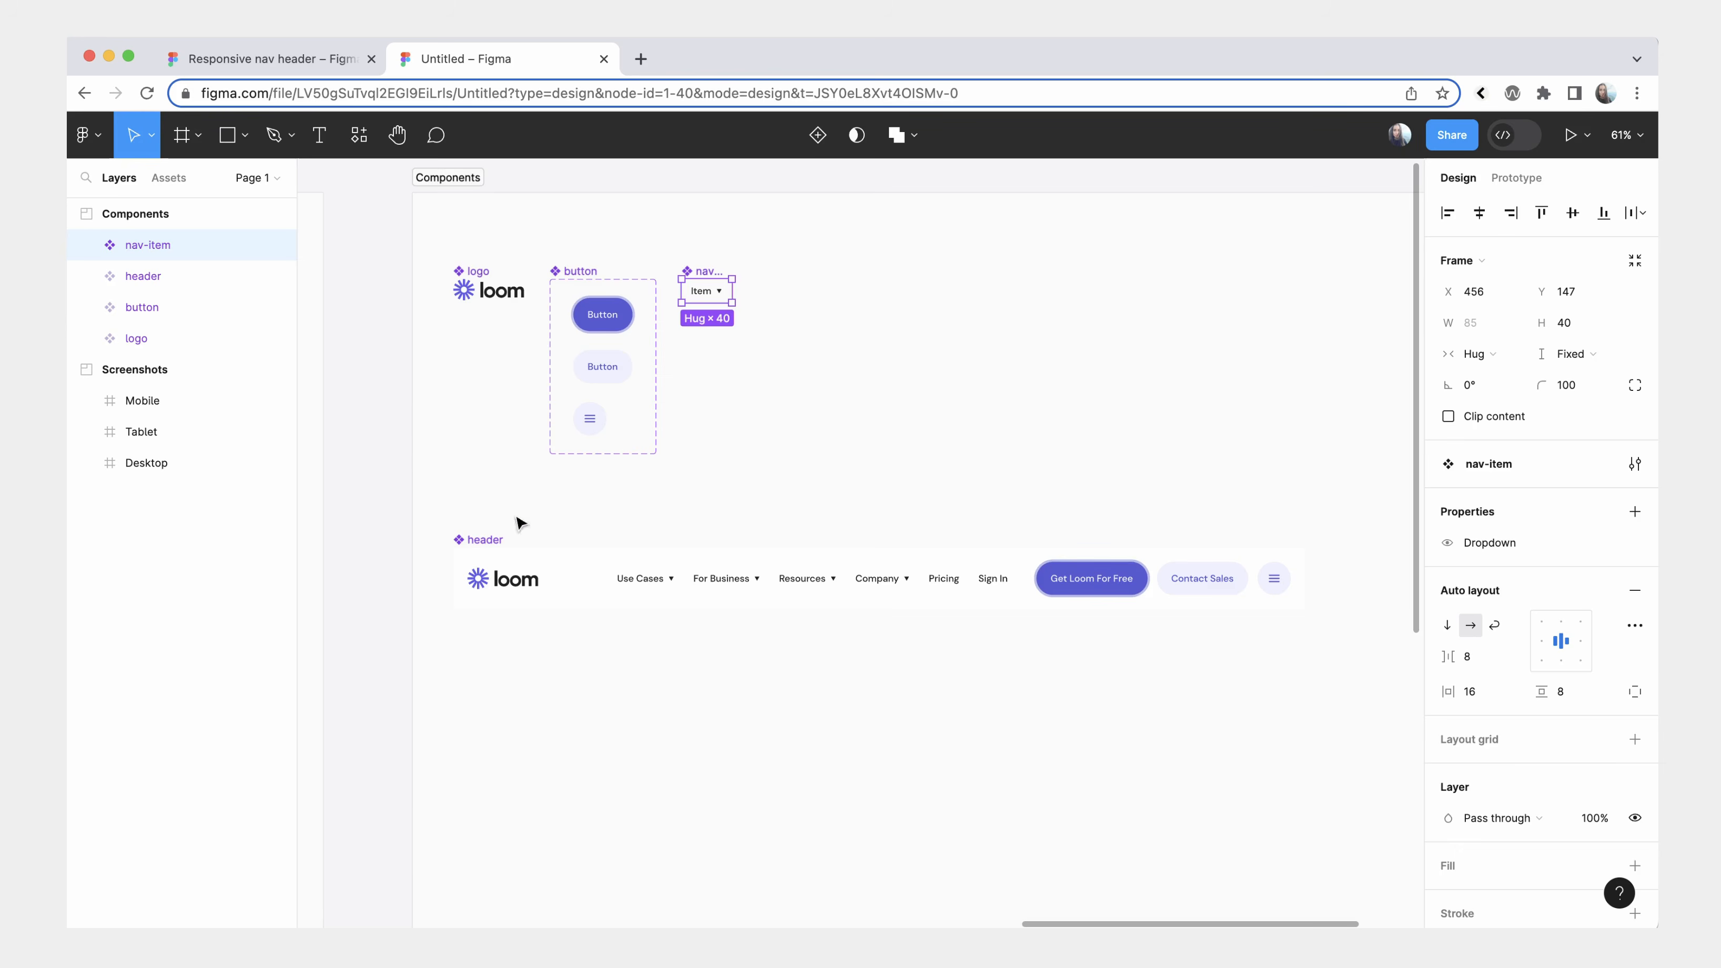
pyautogui.click(470, 545)
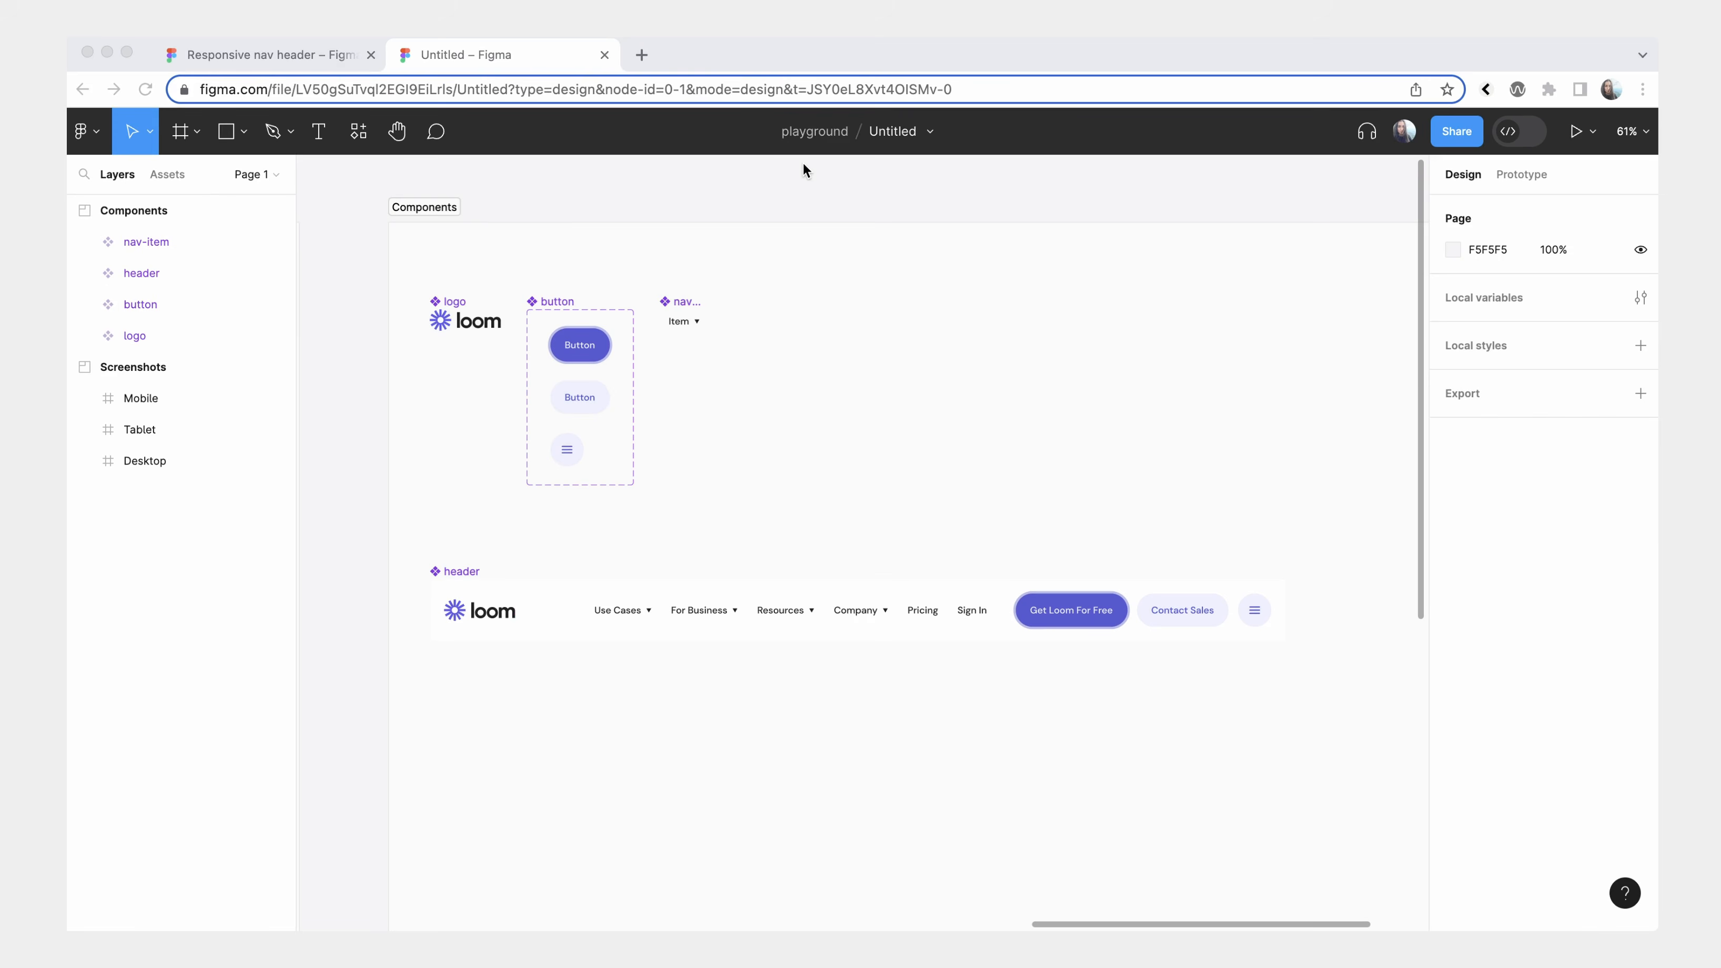
# Create a local number variable named Width.
pyautogui.click(1526, 296)
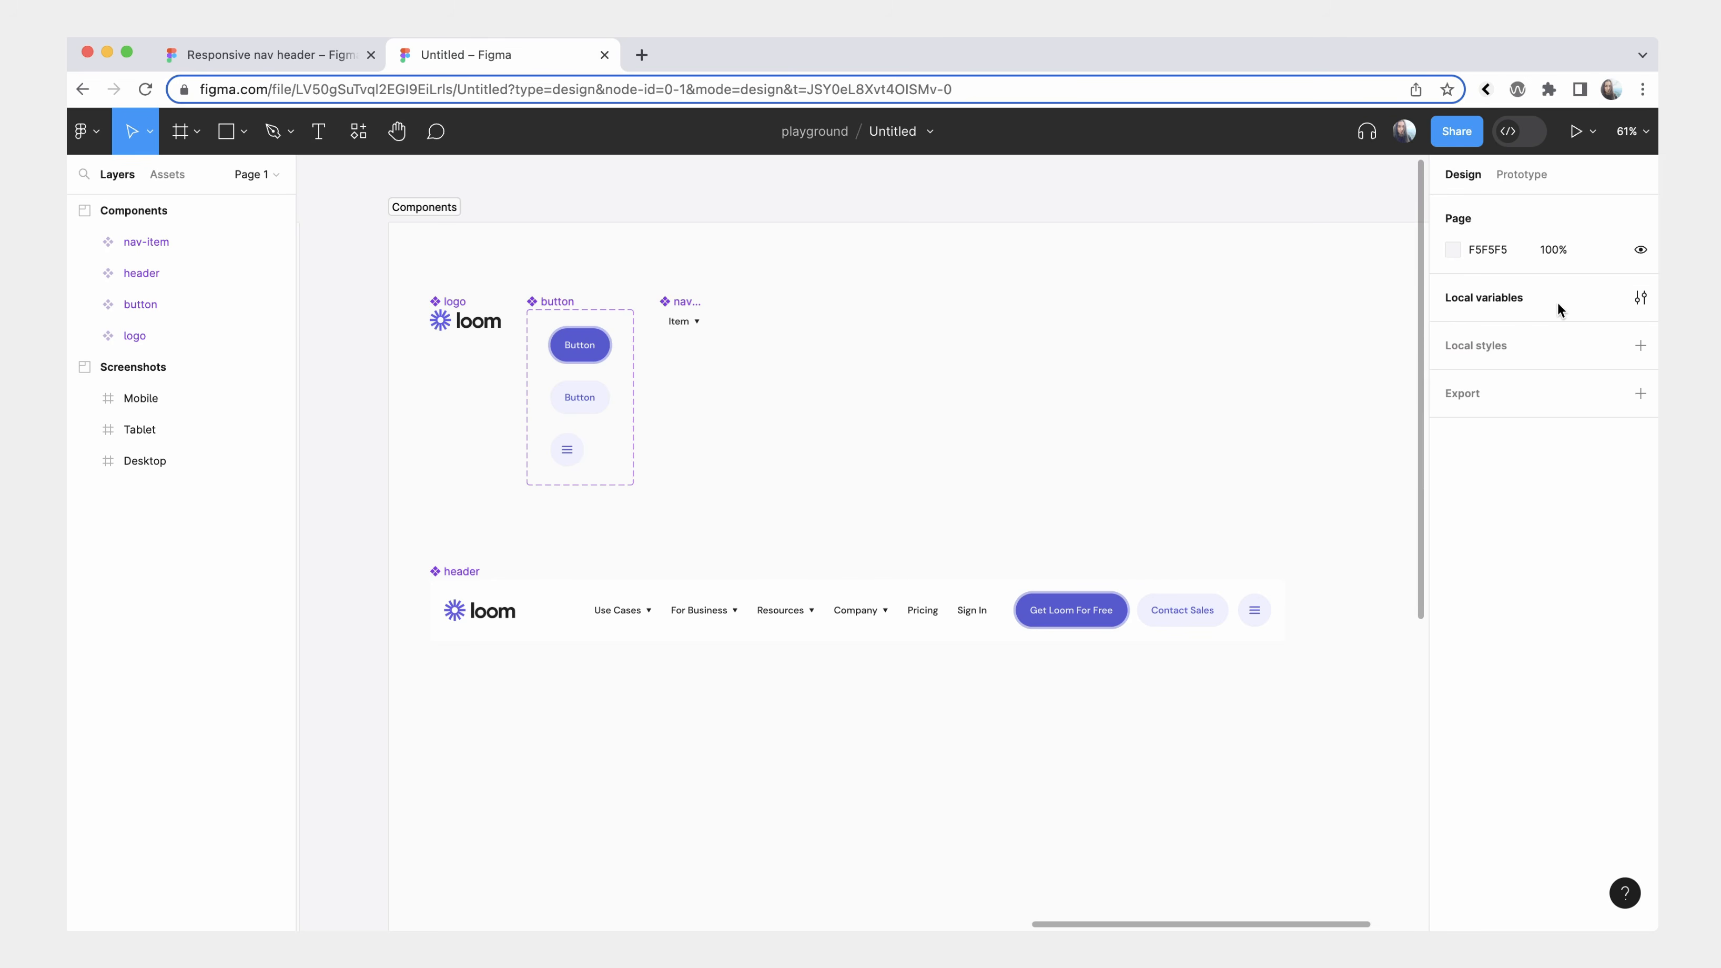
pyautogui.click(1640, 300)
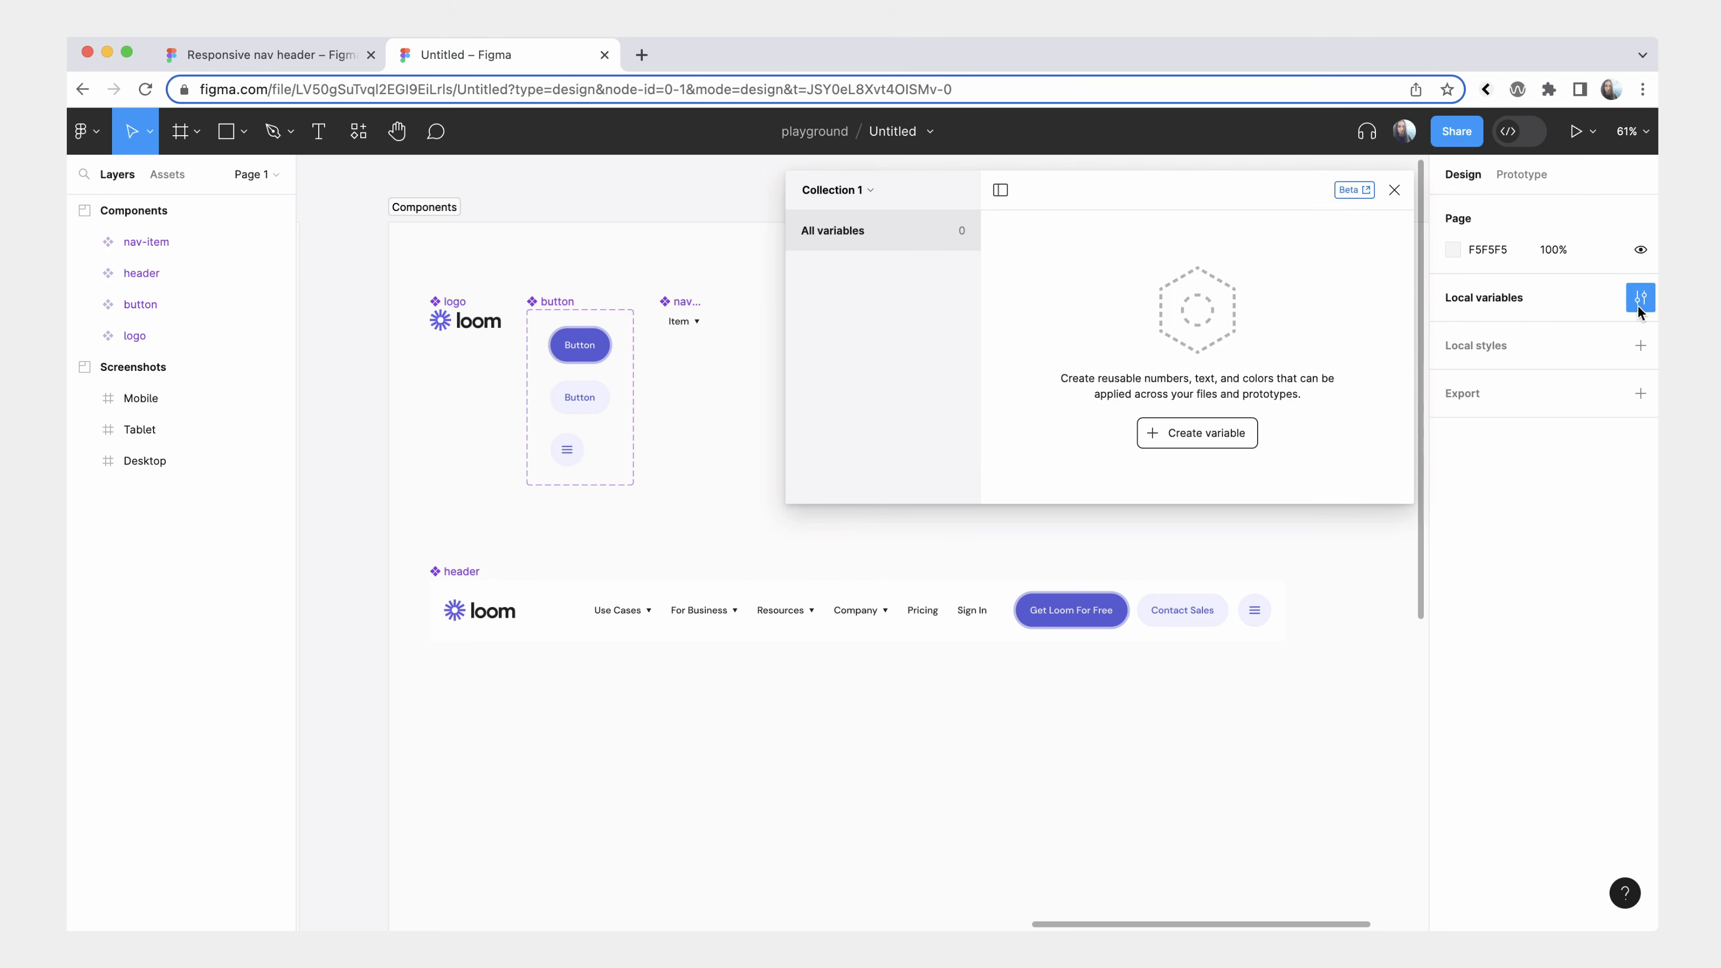
pyautogui.click(1186, 435)
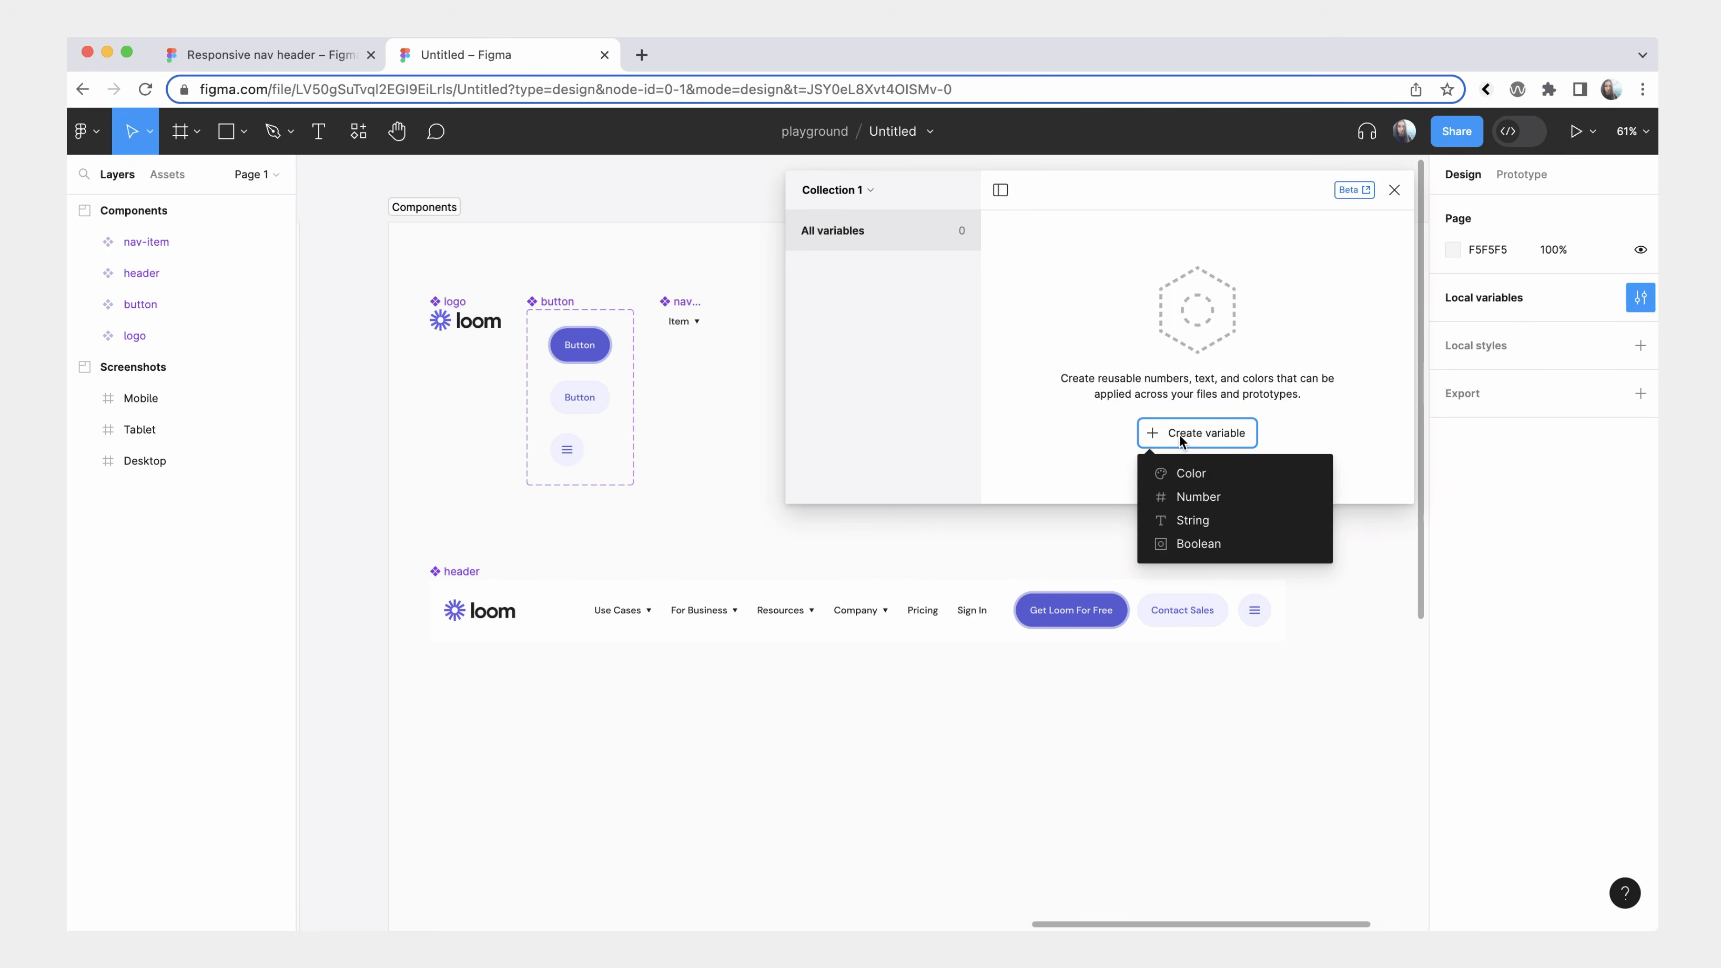
pyautogui.click(1201, 497)
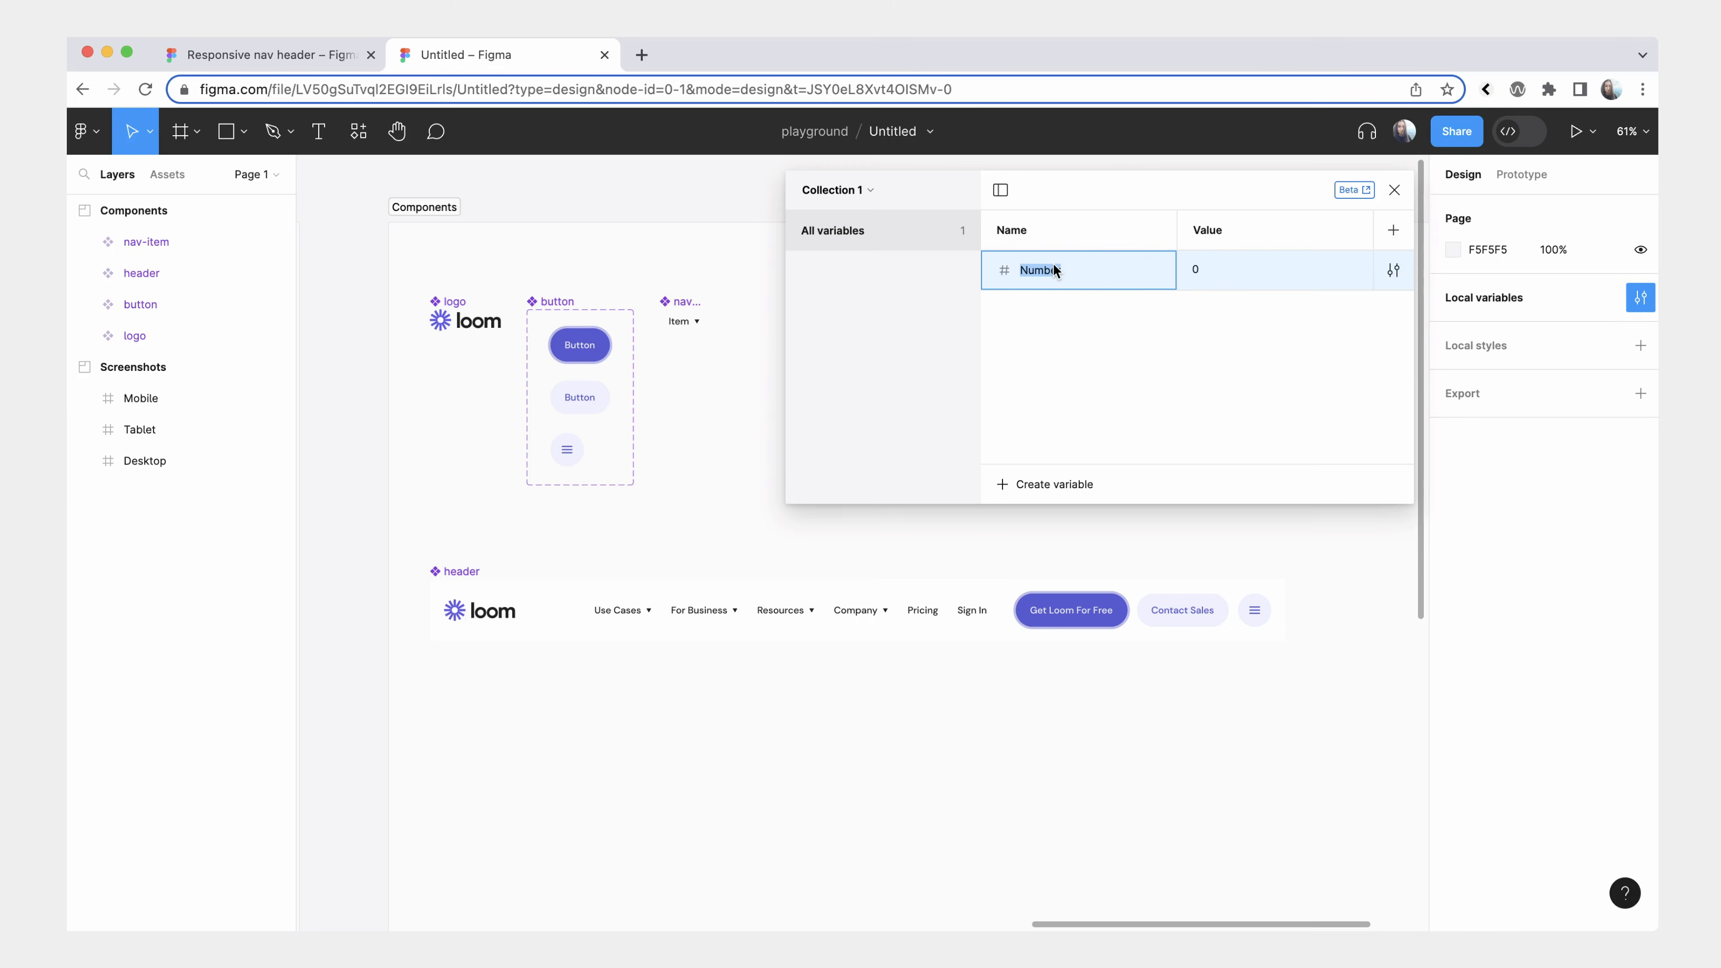
pyautogui.write('Width')
pyautogui.click(1091, 350)
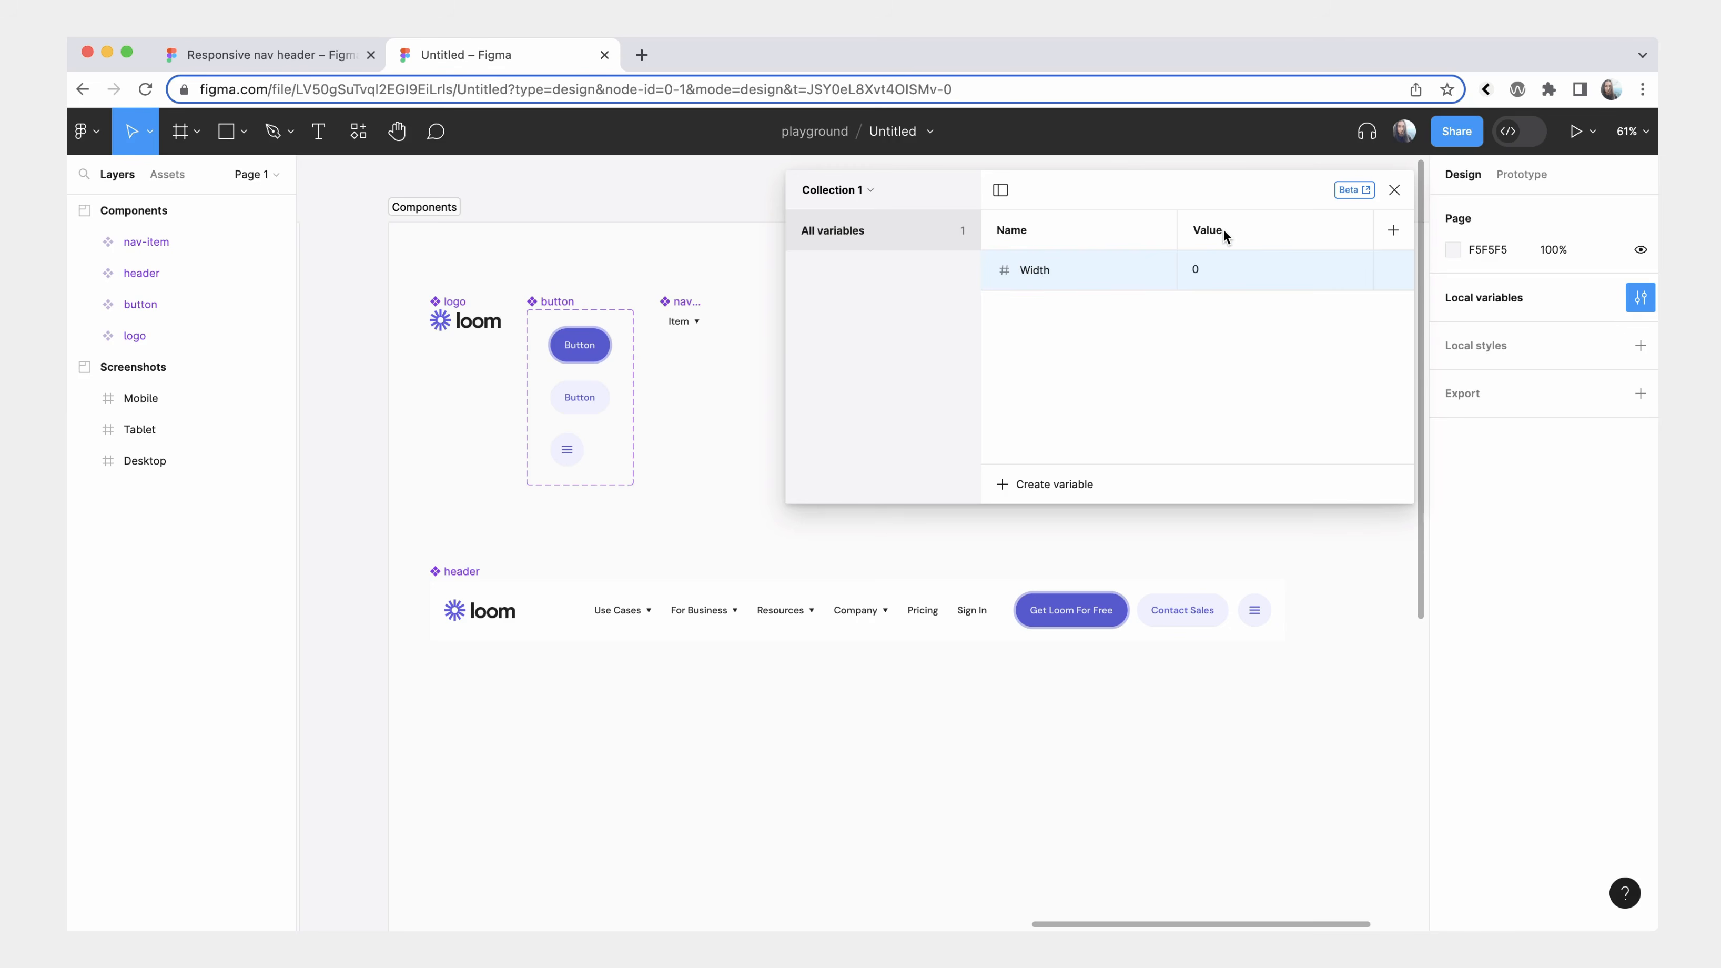
# Rename the variable collection's value mode to Desktop and add two more modes named Tablet and Mobile.
pyautogui.write('Desktop')
pyautogui.click(1237, 341)
pyautogui.click(1394, 230)
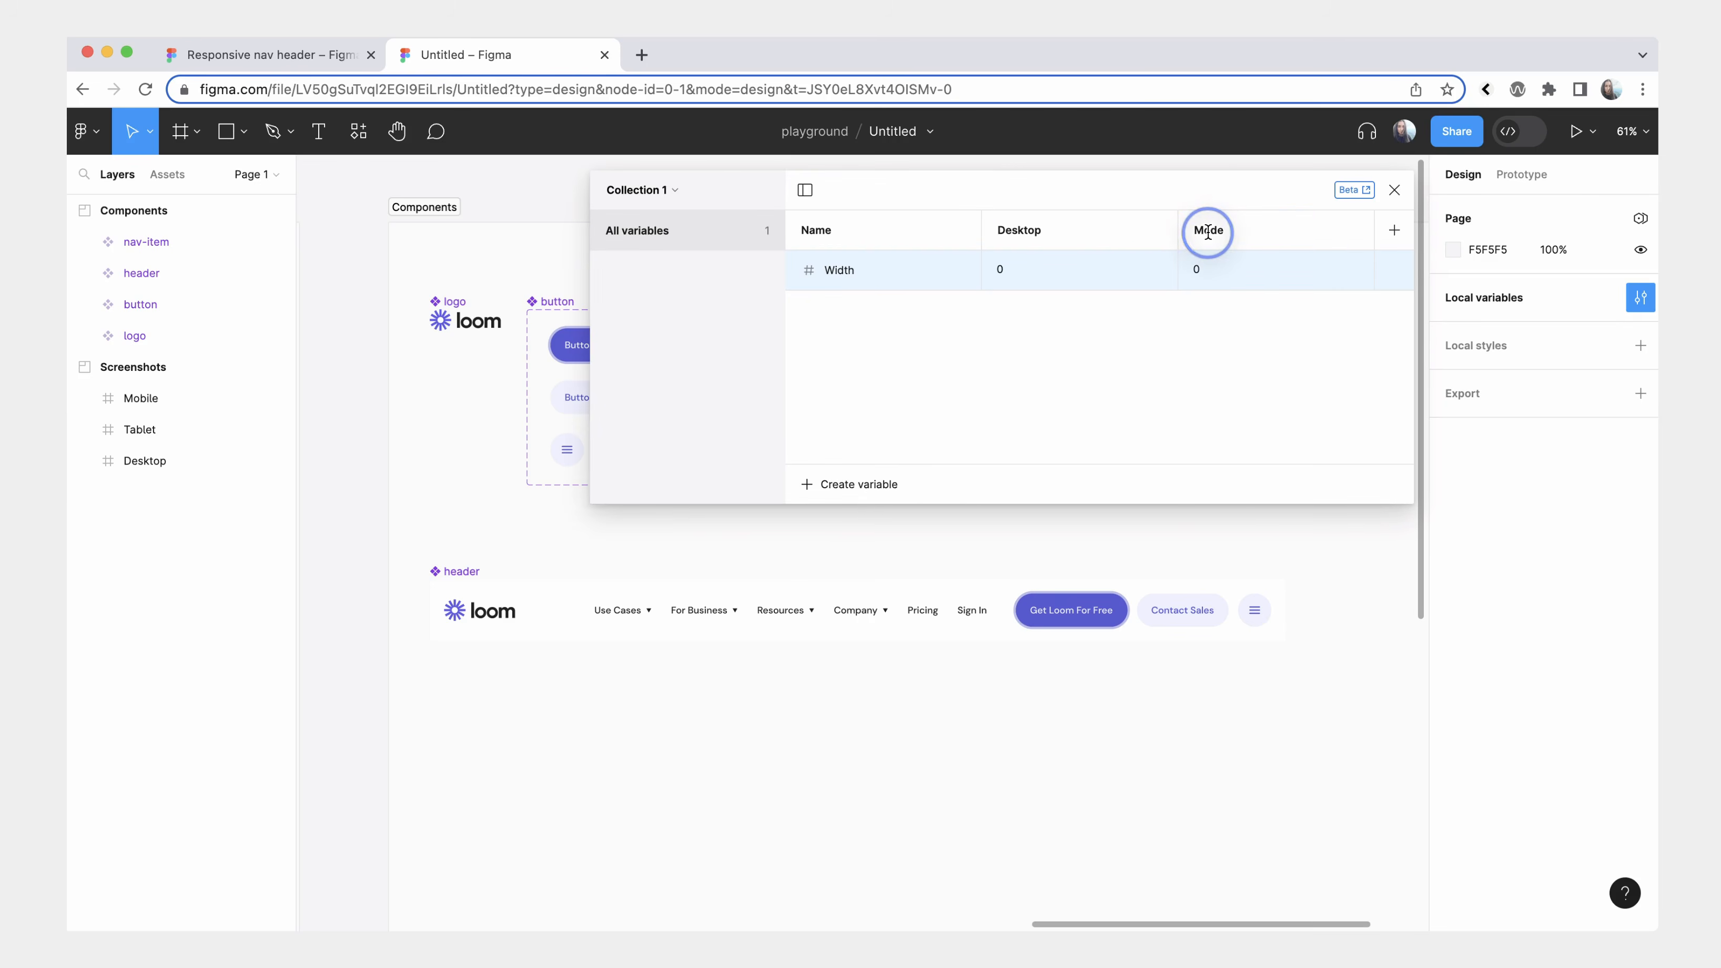
pyautogui.write('Tablet')
pyautogui.click(1333, 346)
pyautogui.click(1393, 230)
pyautogui.write('Mobile')
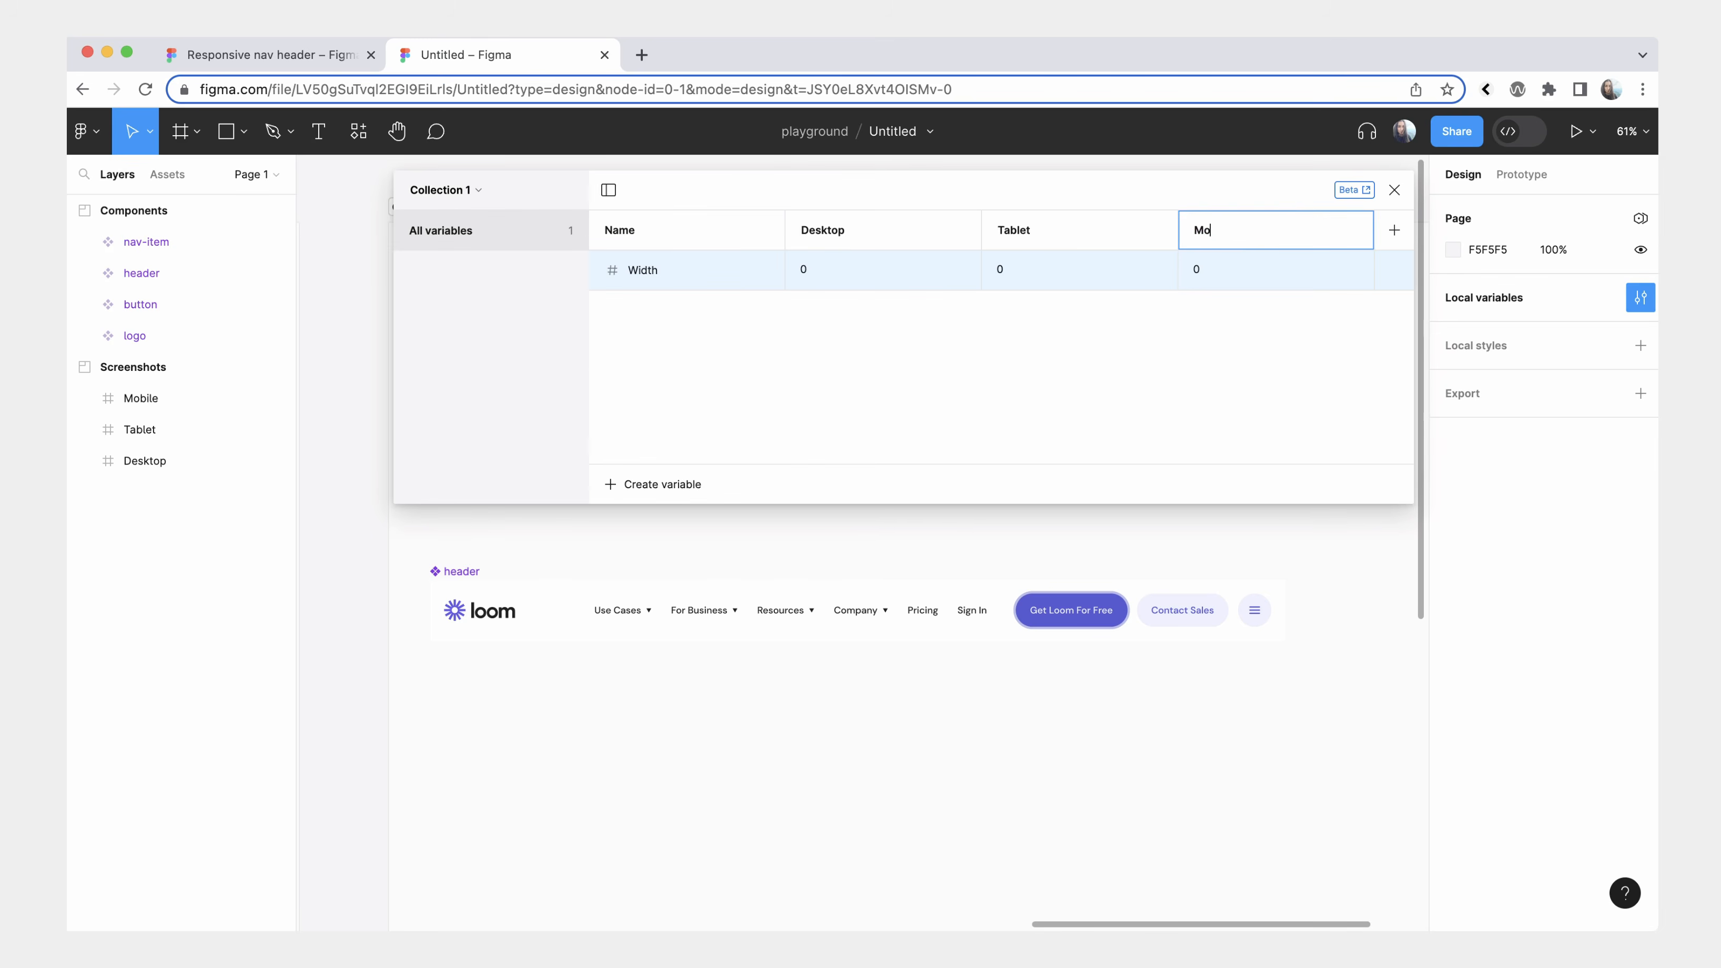
pyautogui.press('Return')
# Rename the variable collection as Breakpoints.
pyautogui.click(458, 200)
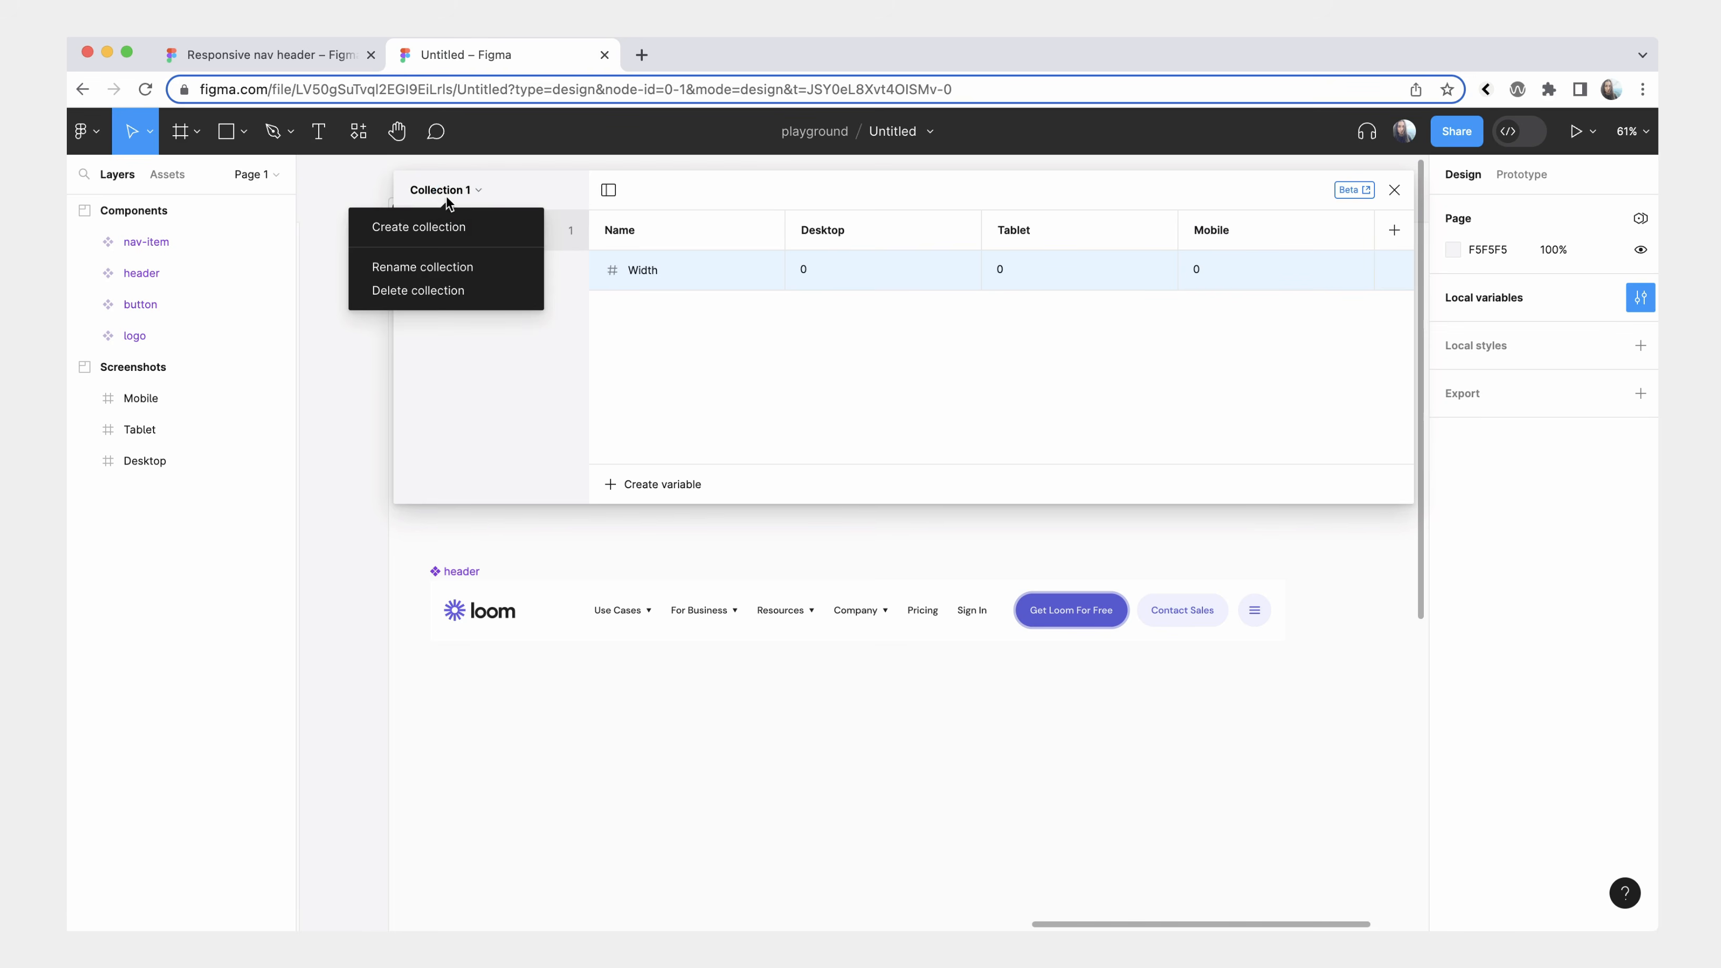
pyautogui.click(471, 268)
pyautogui.write('Breakpoints')
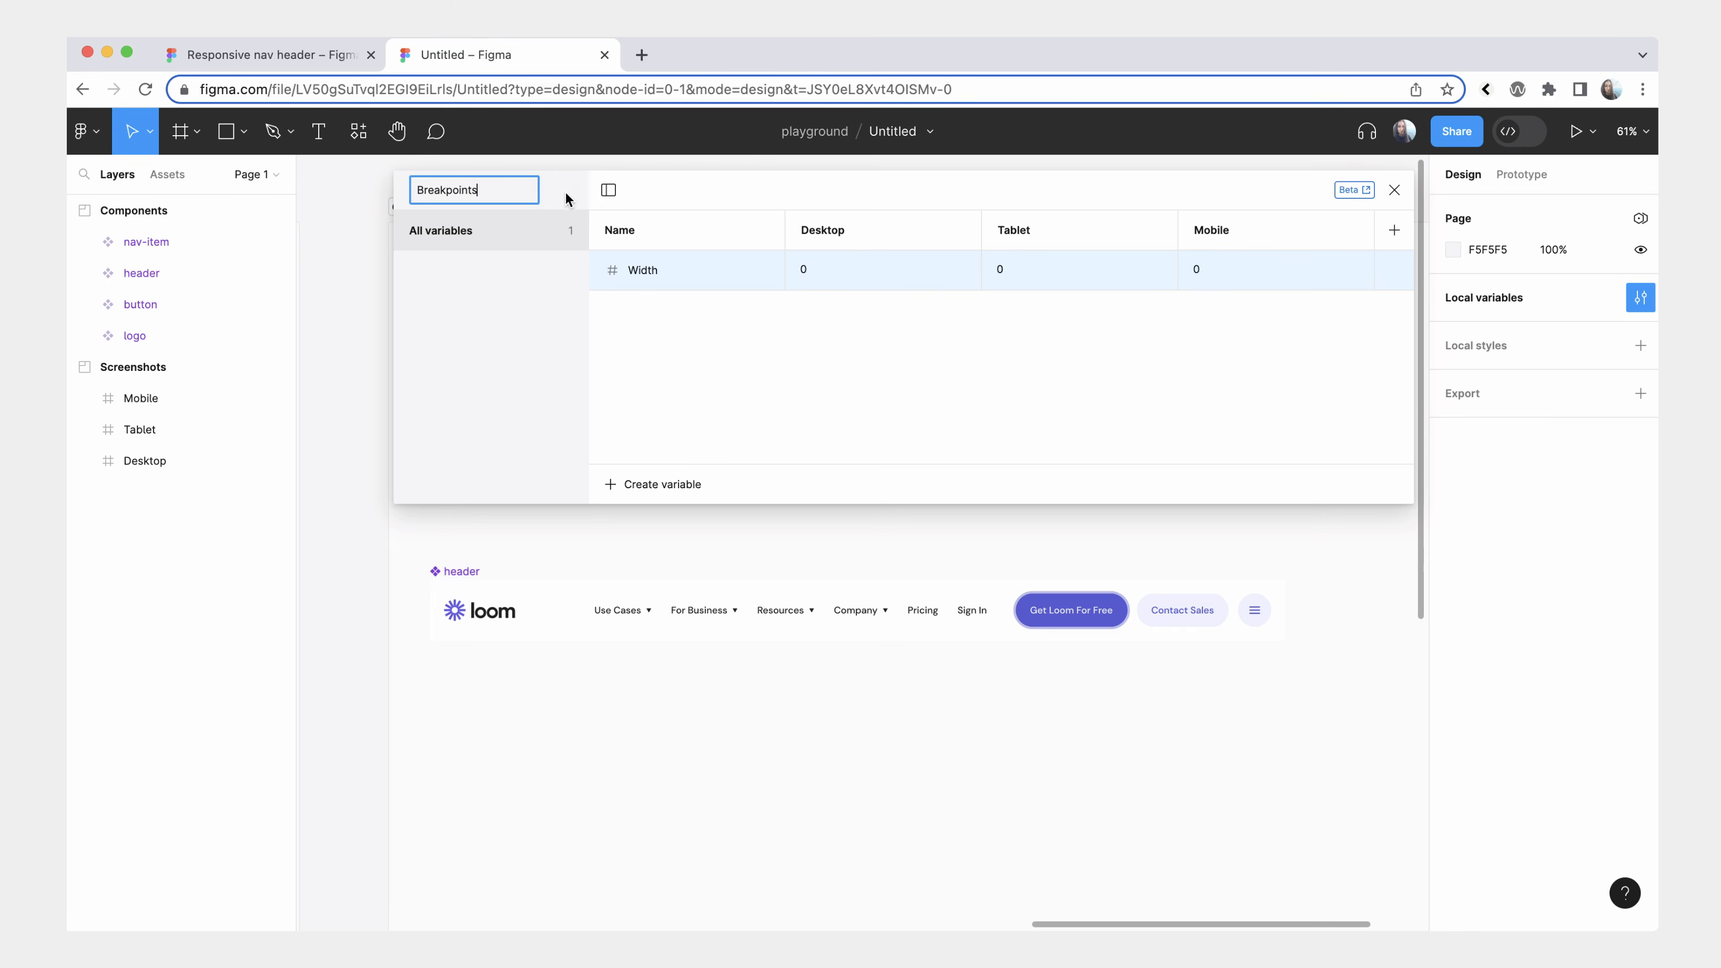
# Set the Width variable to 1440 for Desktop, 1024 for Tablet and 390 for Mobile.
pyautogui.click(821, 270)
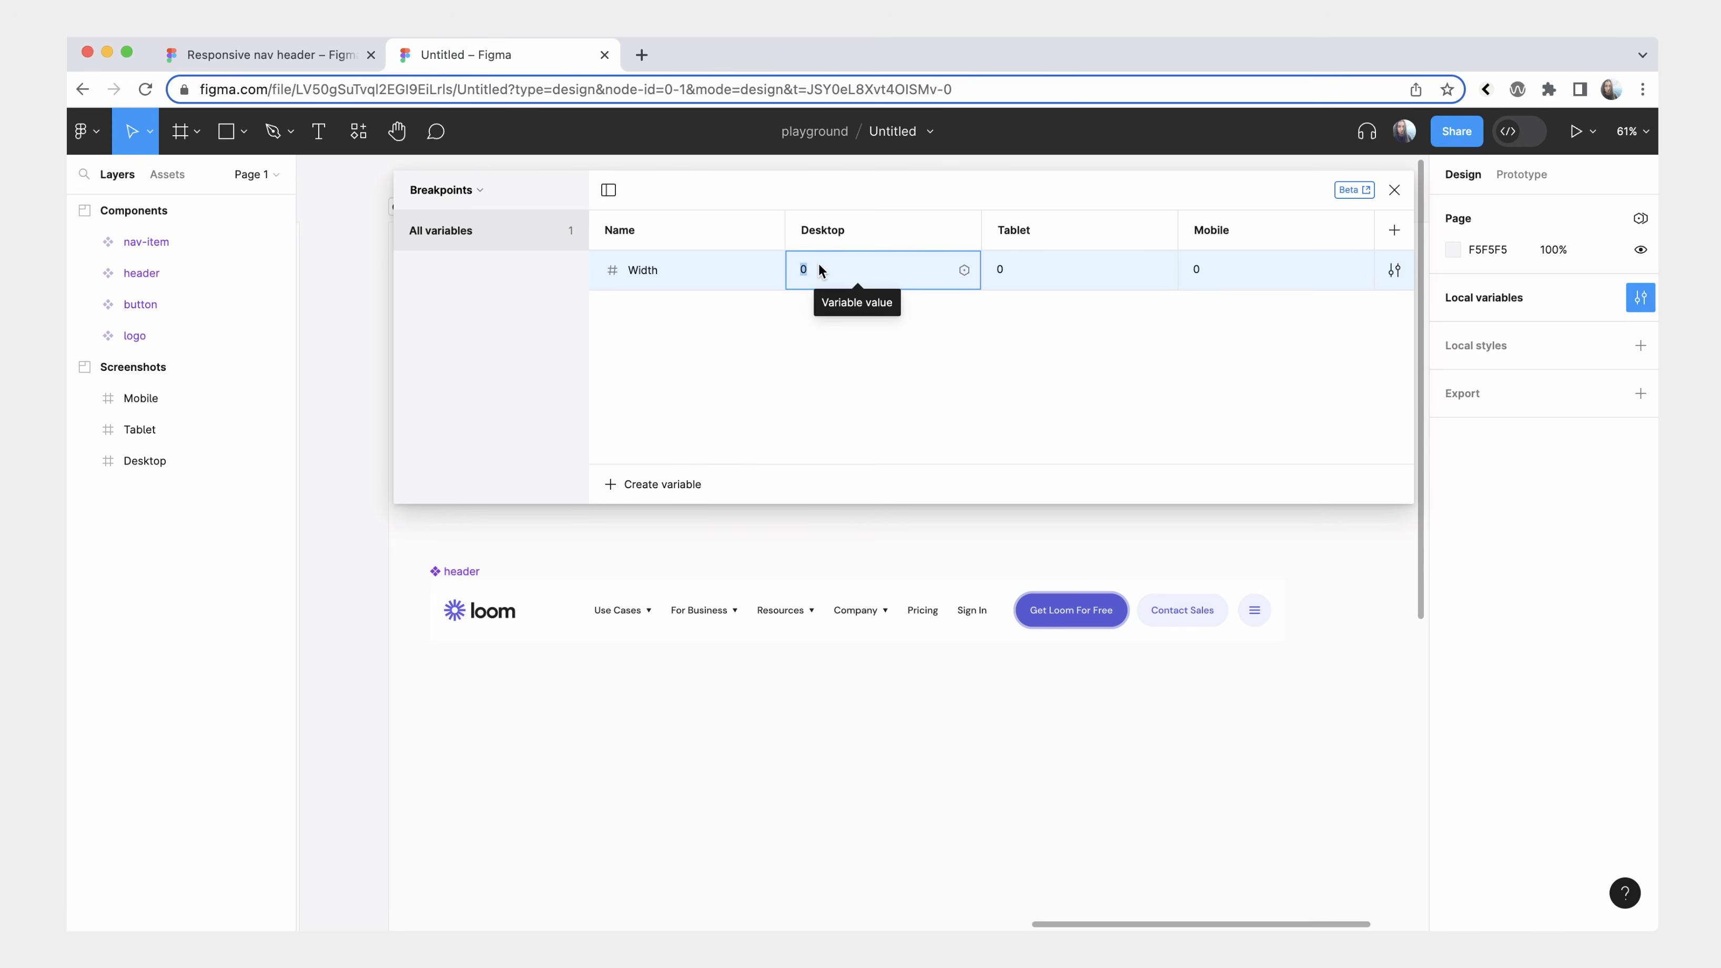
pyautogui.write('1440')
pyautogui.click(922, 351)
pyautogui.click(1026, 269)
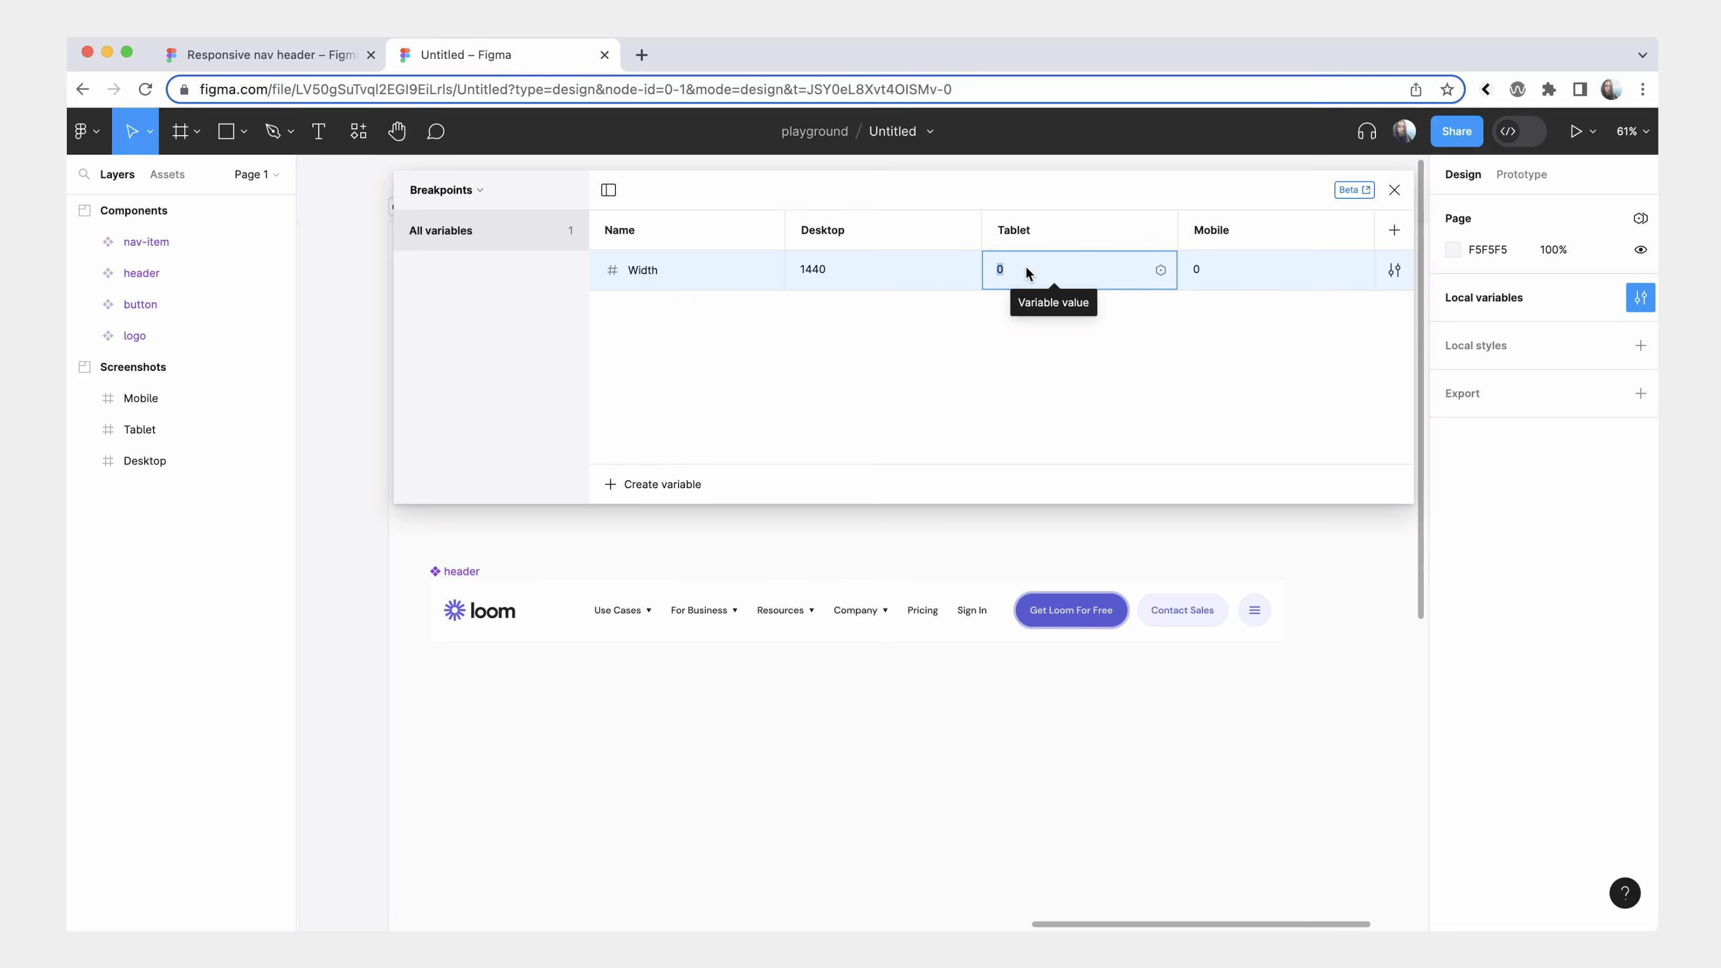
pyautogui.write('1024')
pyautogui.click(1276, 270)
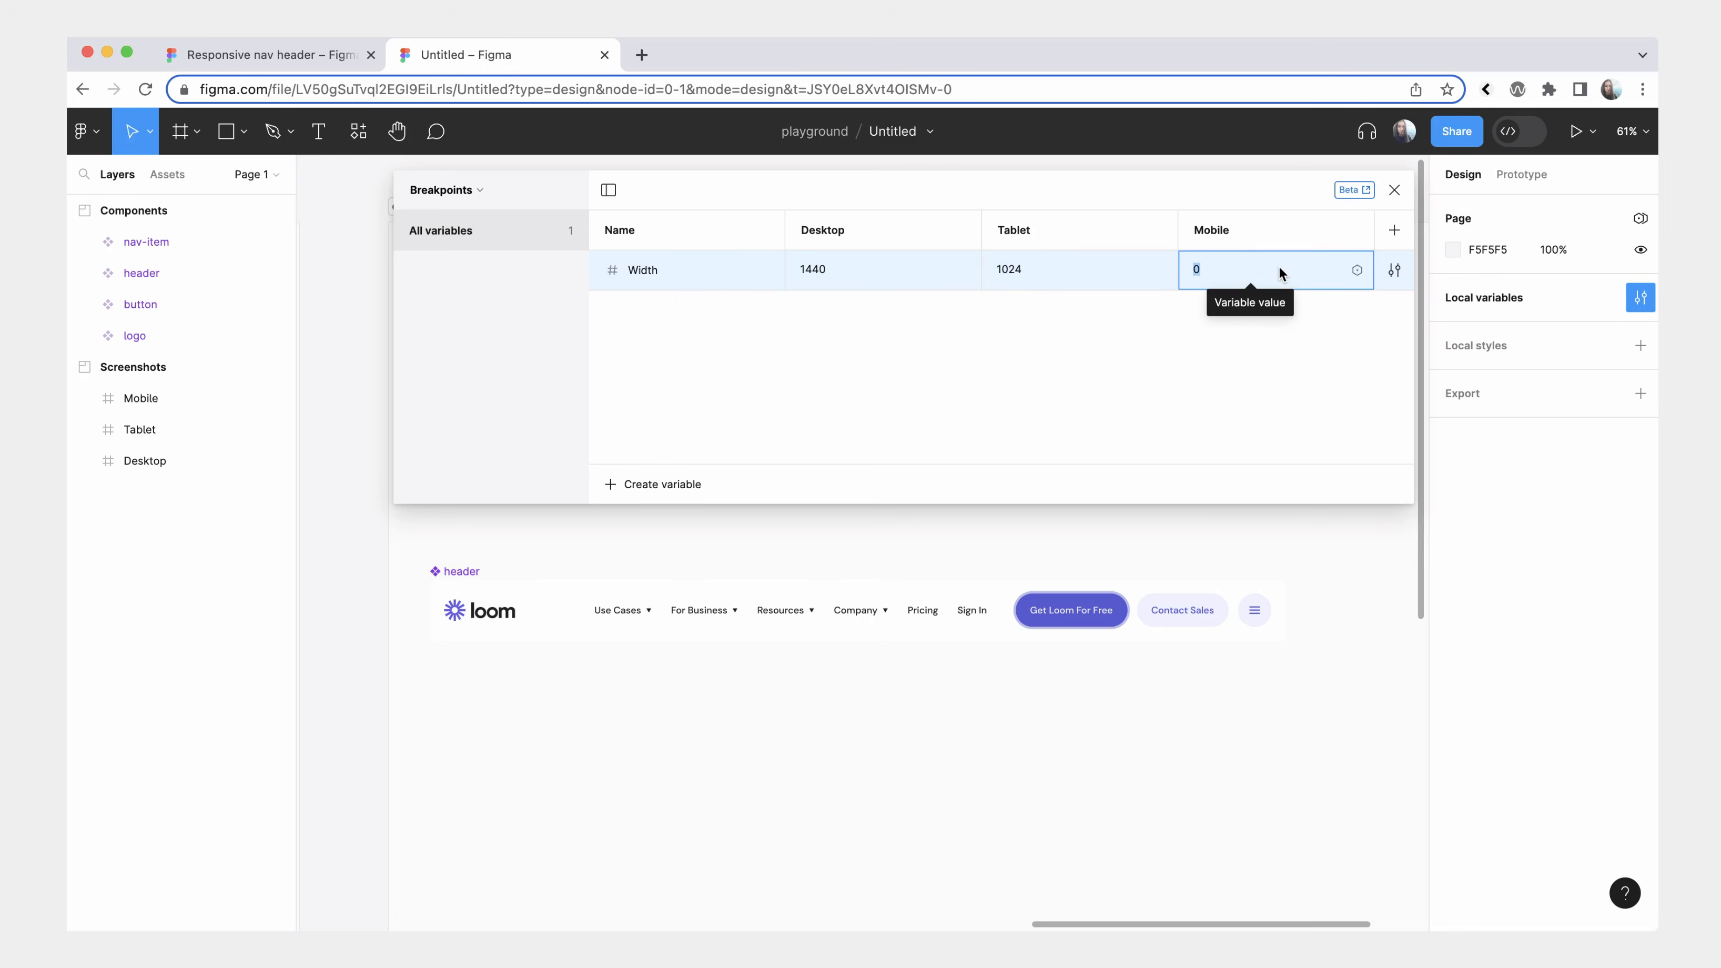
pyautogui.write('39')
pyautogui.click(1263, 348)
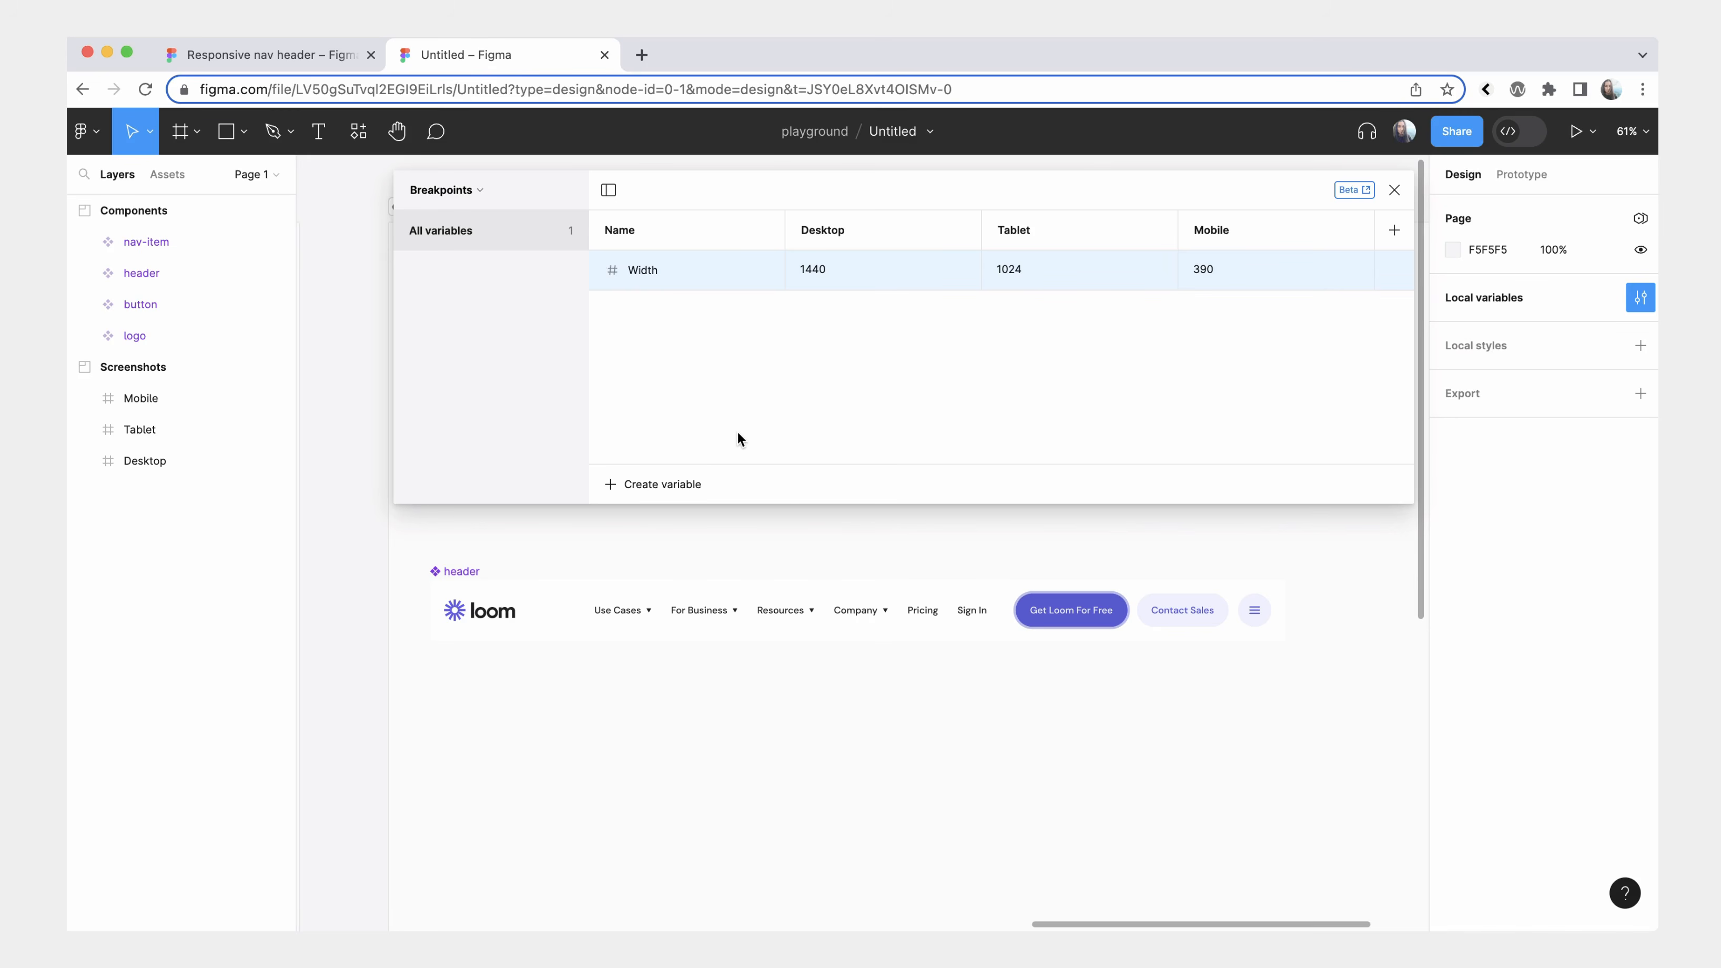
# Create a boolean variable named Mobile menu and set it to True for Tablet and Mobile.
pyautogui.click(667, 484)
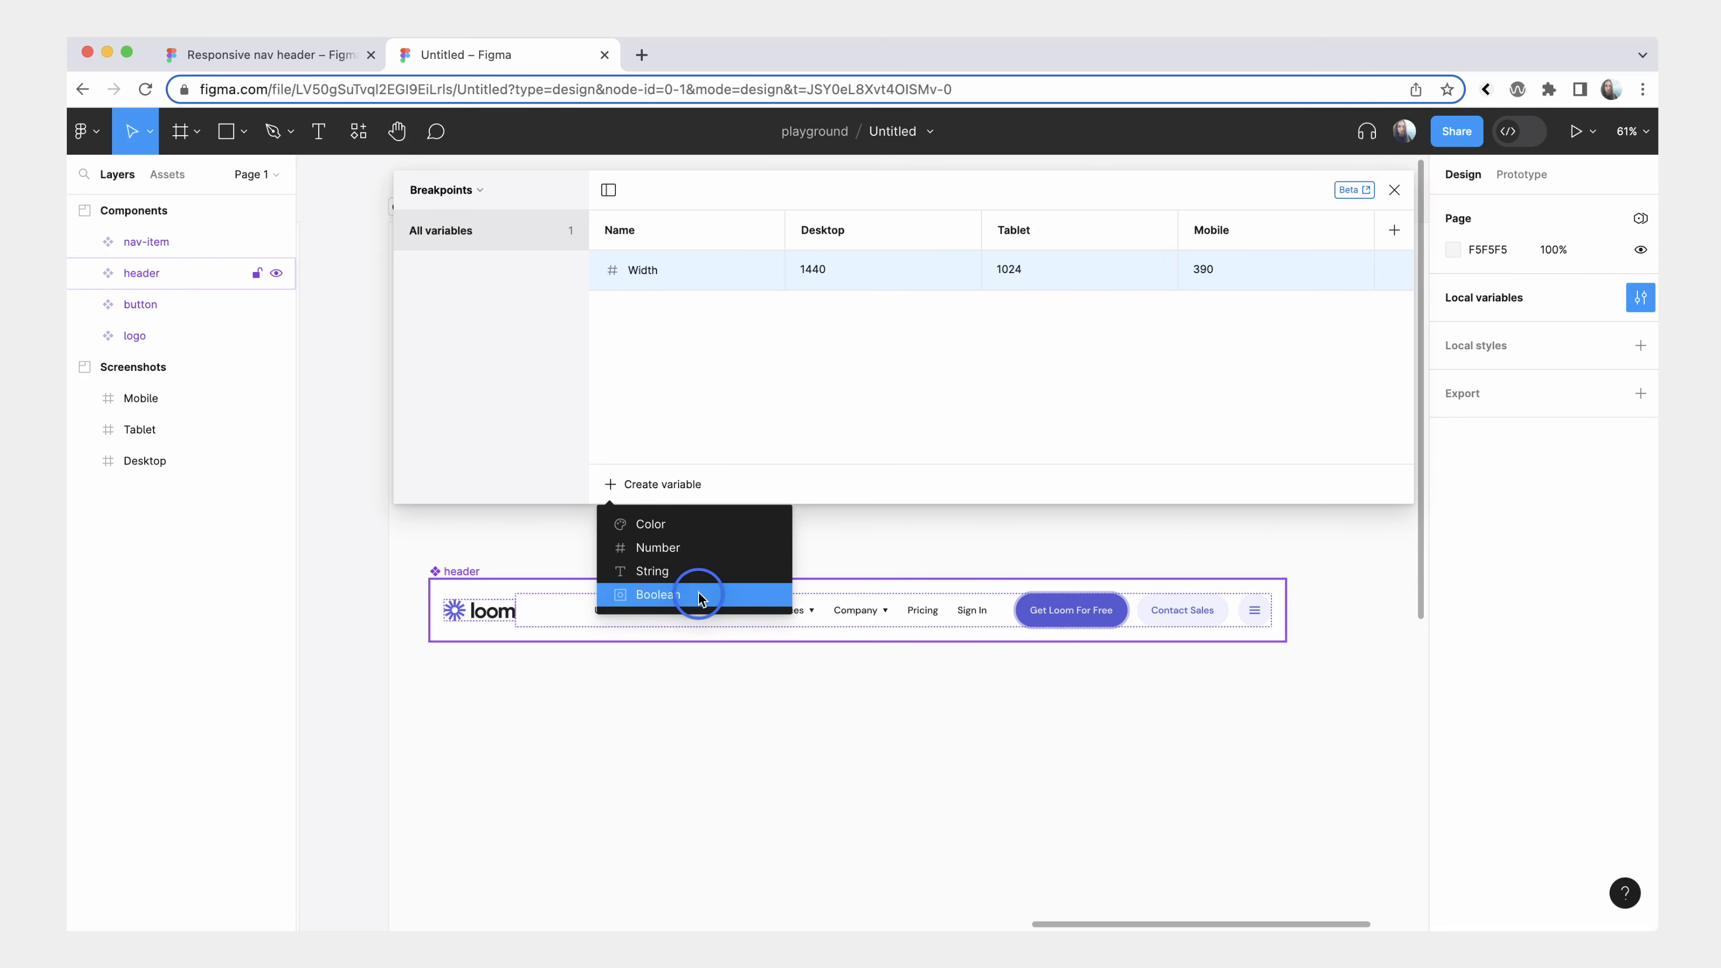
pyautogui.click(696, 594)
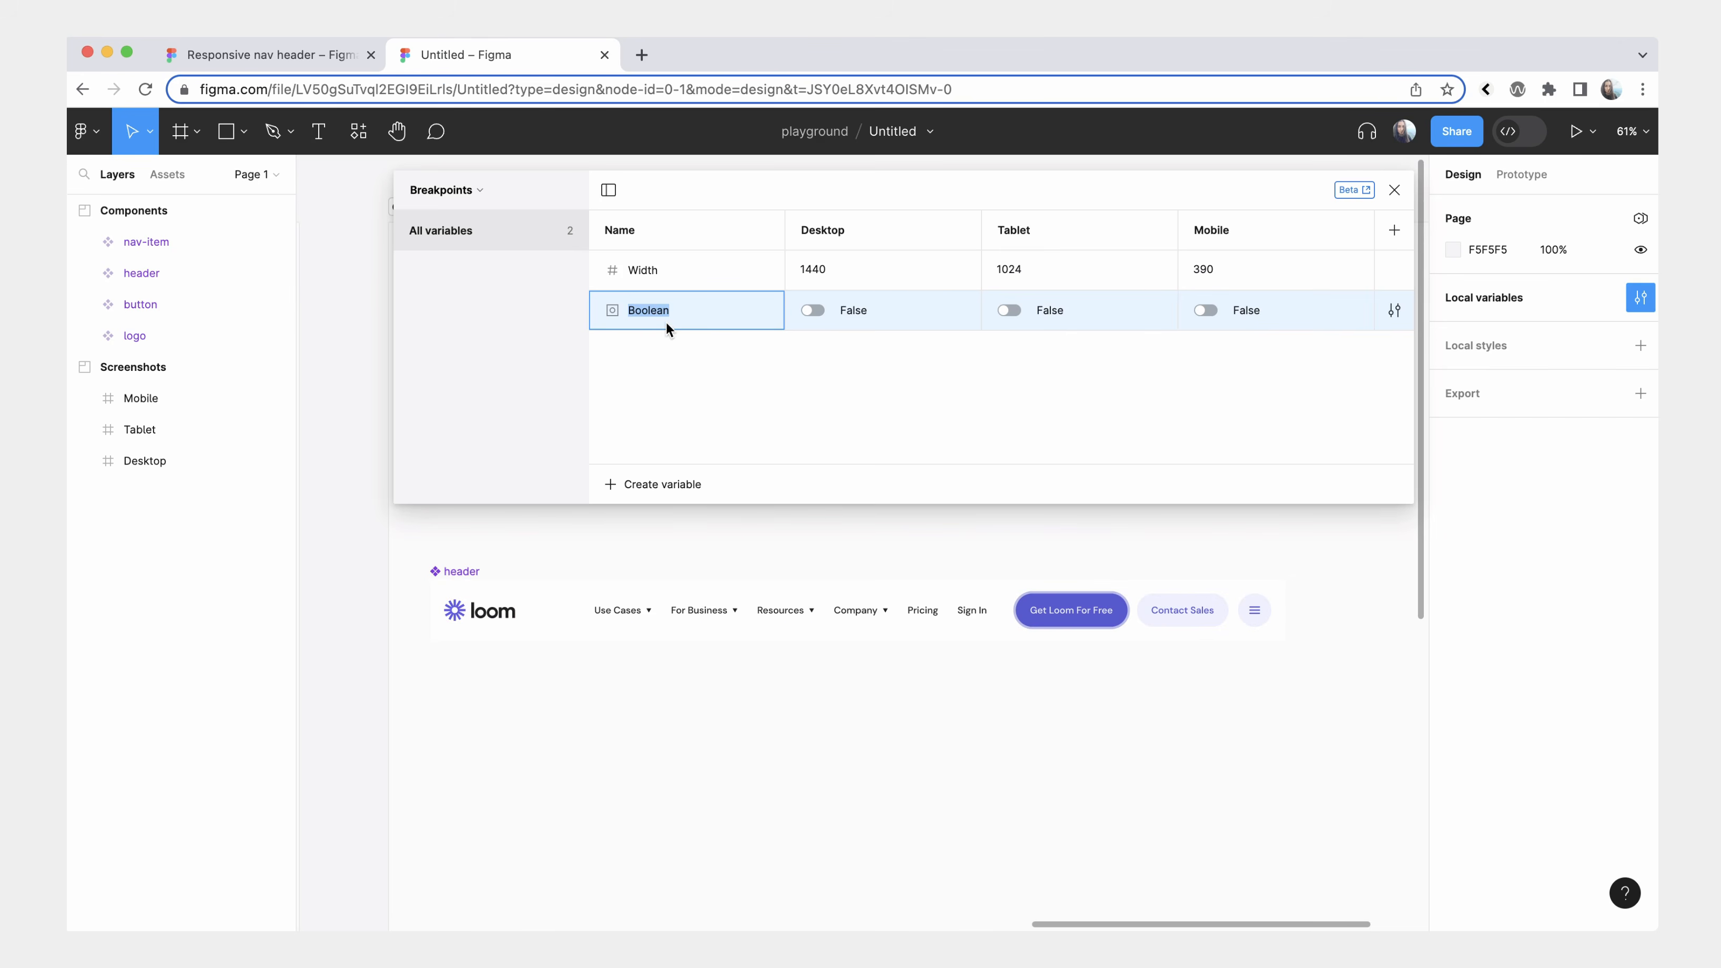
pyautogui.write('Mobile menu')
pyautogui.click(689, 412)
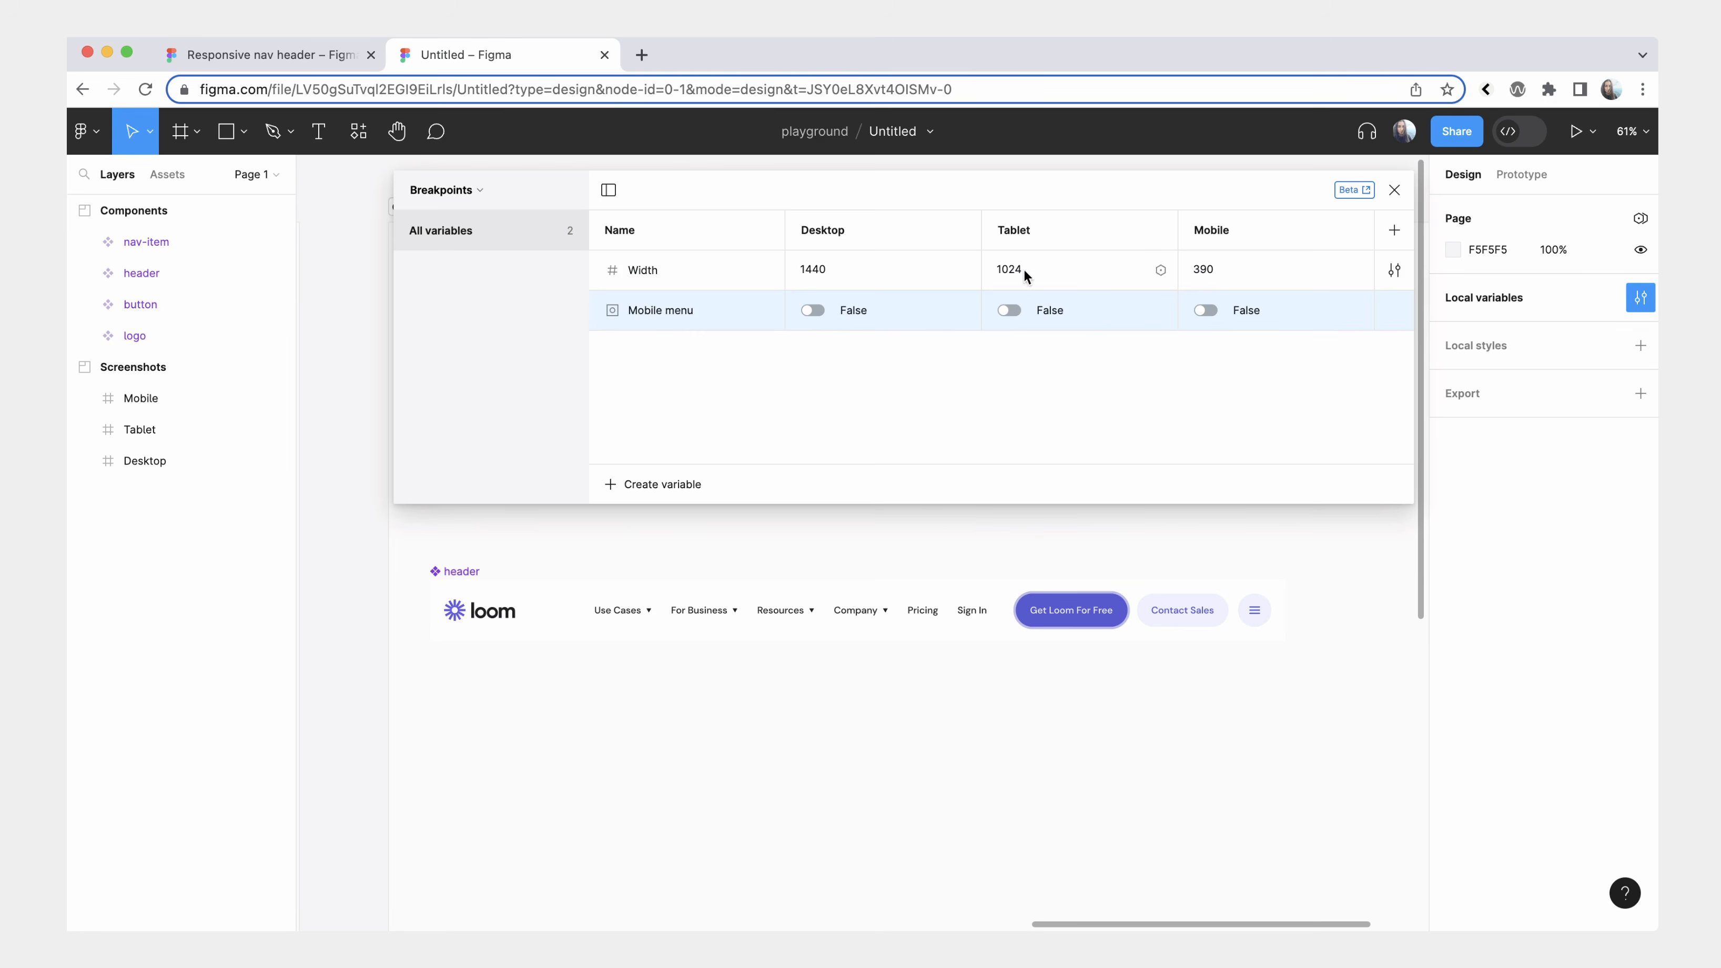
pyautogui.click(1009, 310)
pyautogui.click(1201, 309)
# Create a boolean variable named Desktop nav and set it to True for Desktop.
pyautogui.click(654, 484)
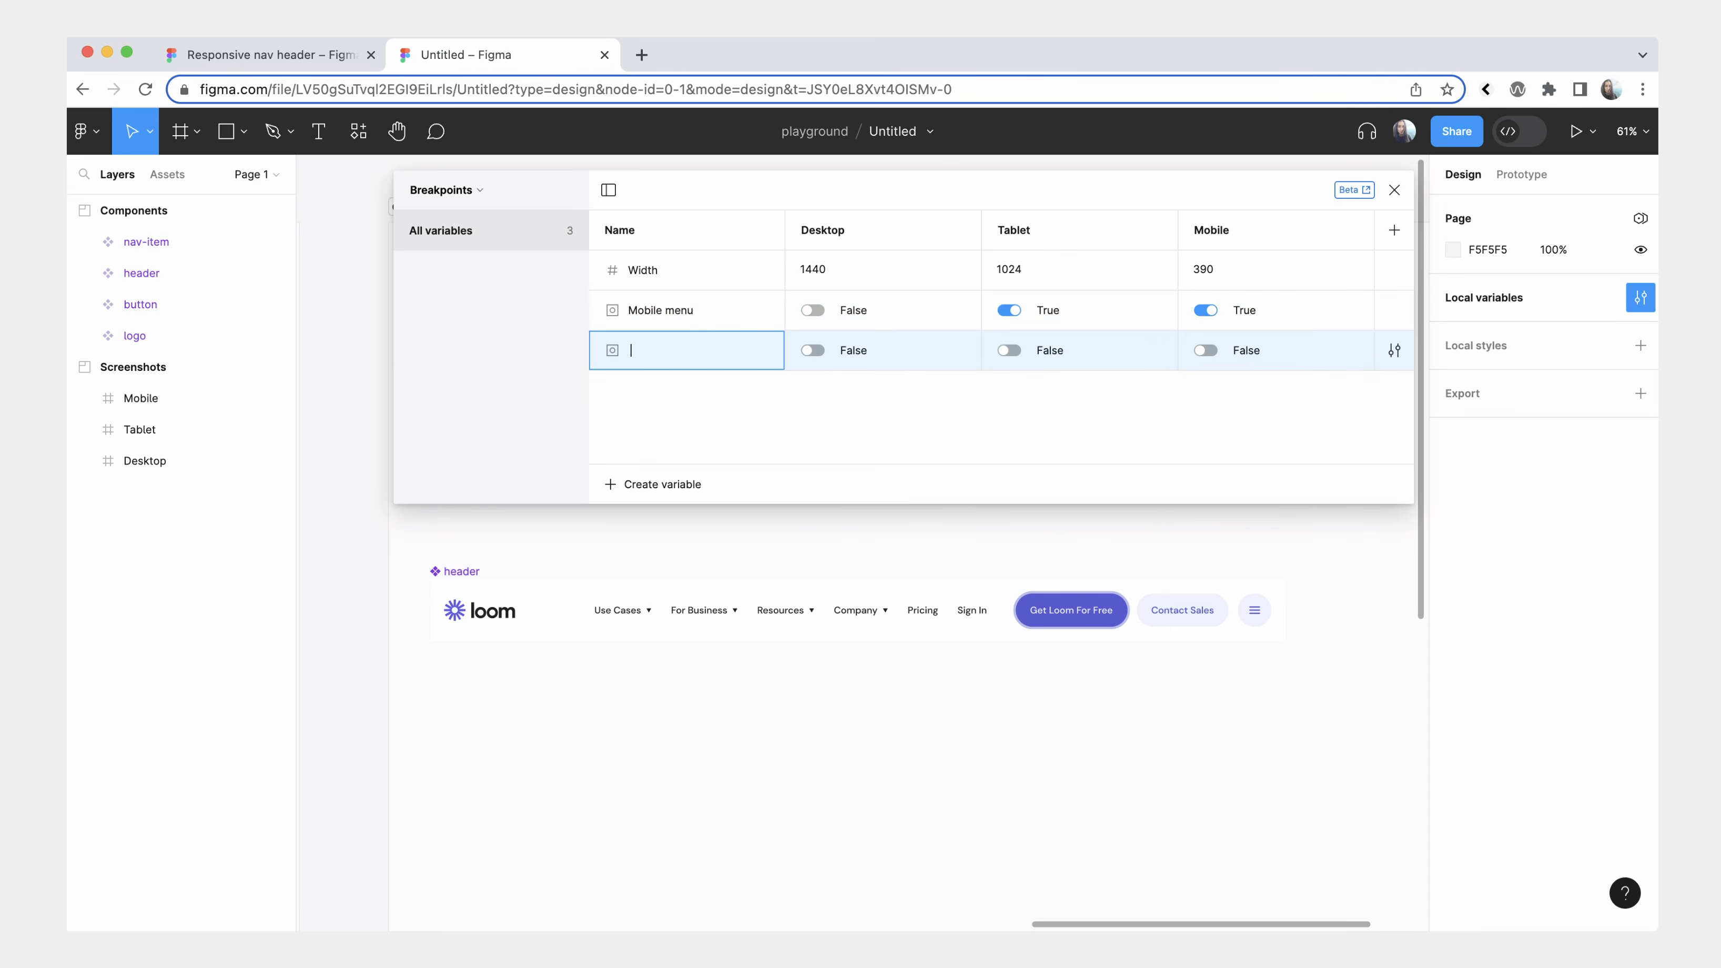
pyautogui.write('Desktop nav')
pyautogui.press('Return')
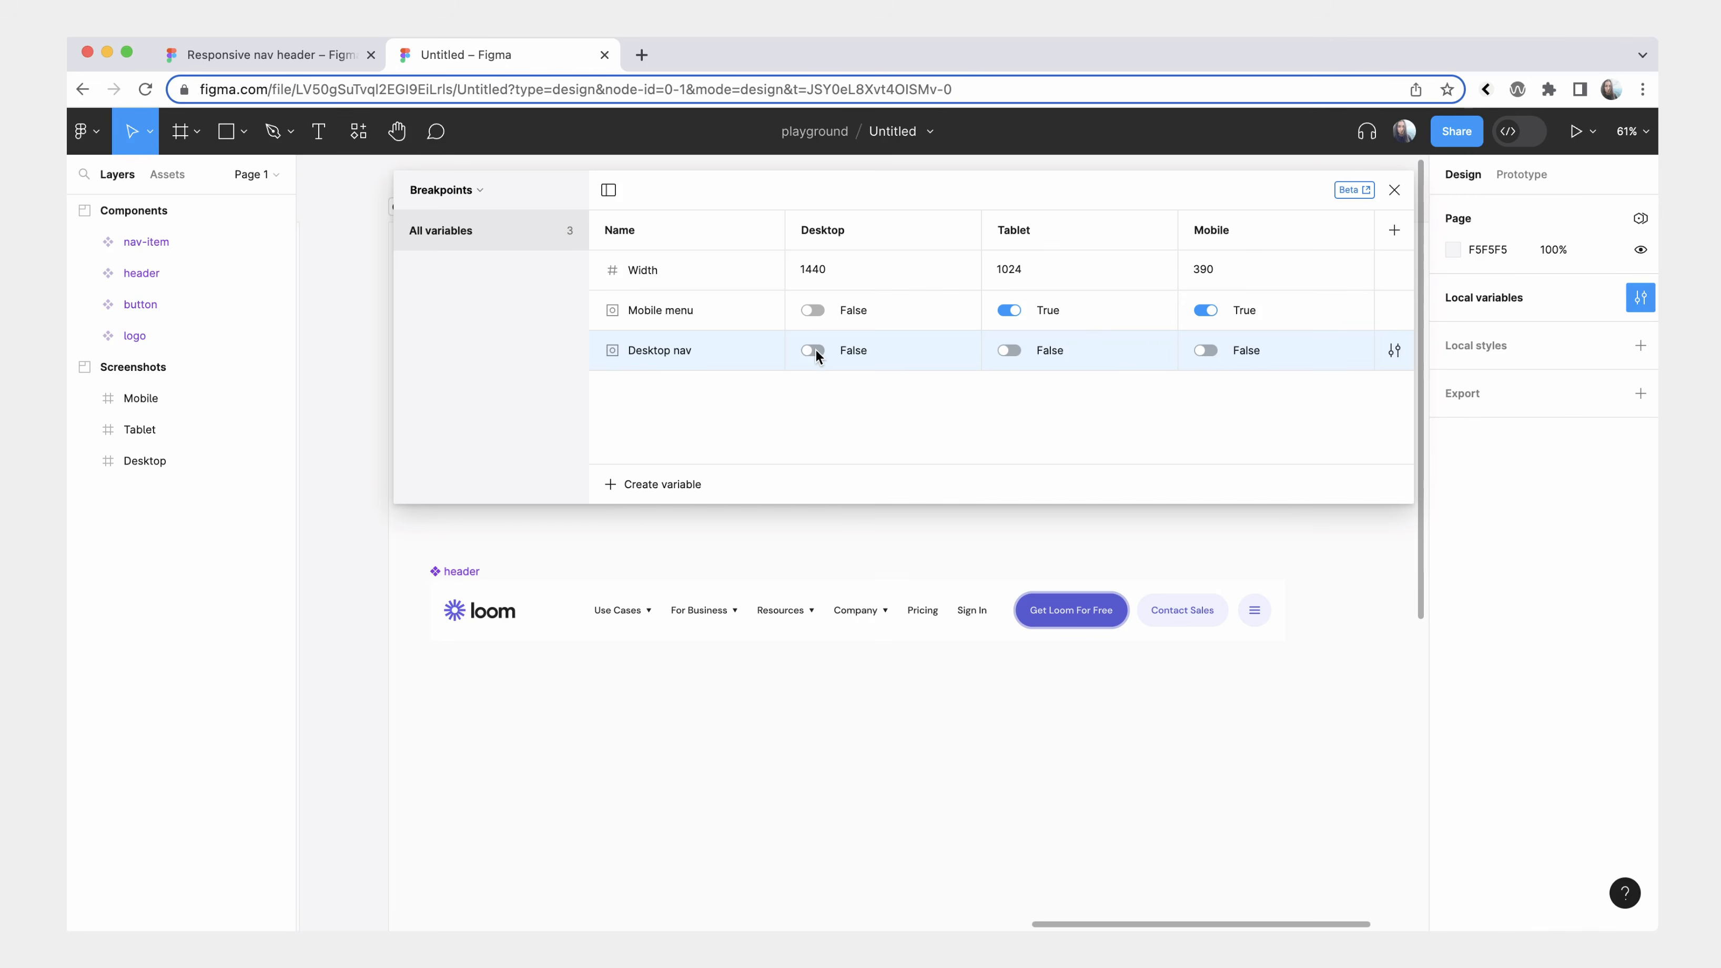
pyautogui.click(814, 350)
# Create a boolean variable named CTAs + Sign in, set it to True for Desktop and Tablet, and close the variables window.
pyautogui.click(659, 484)
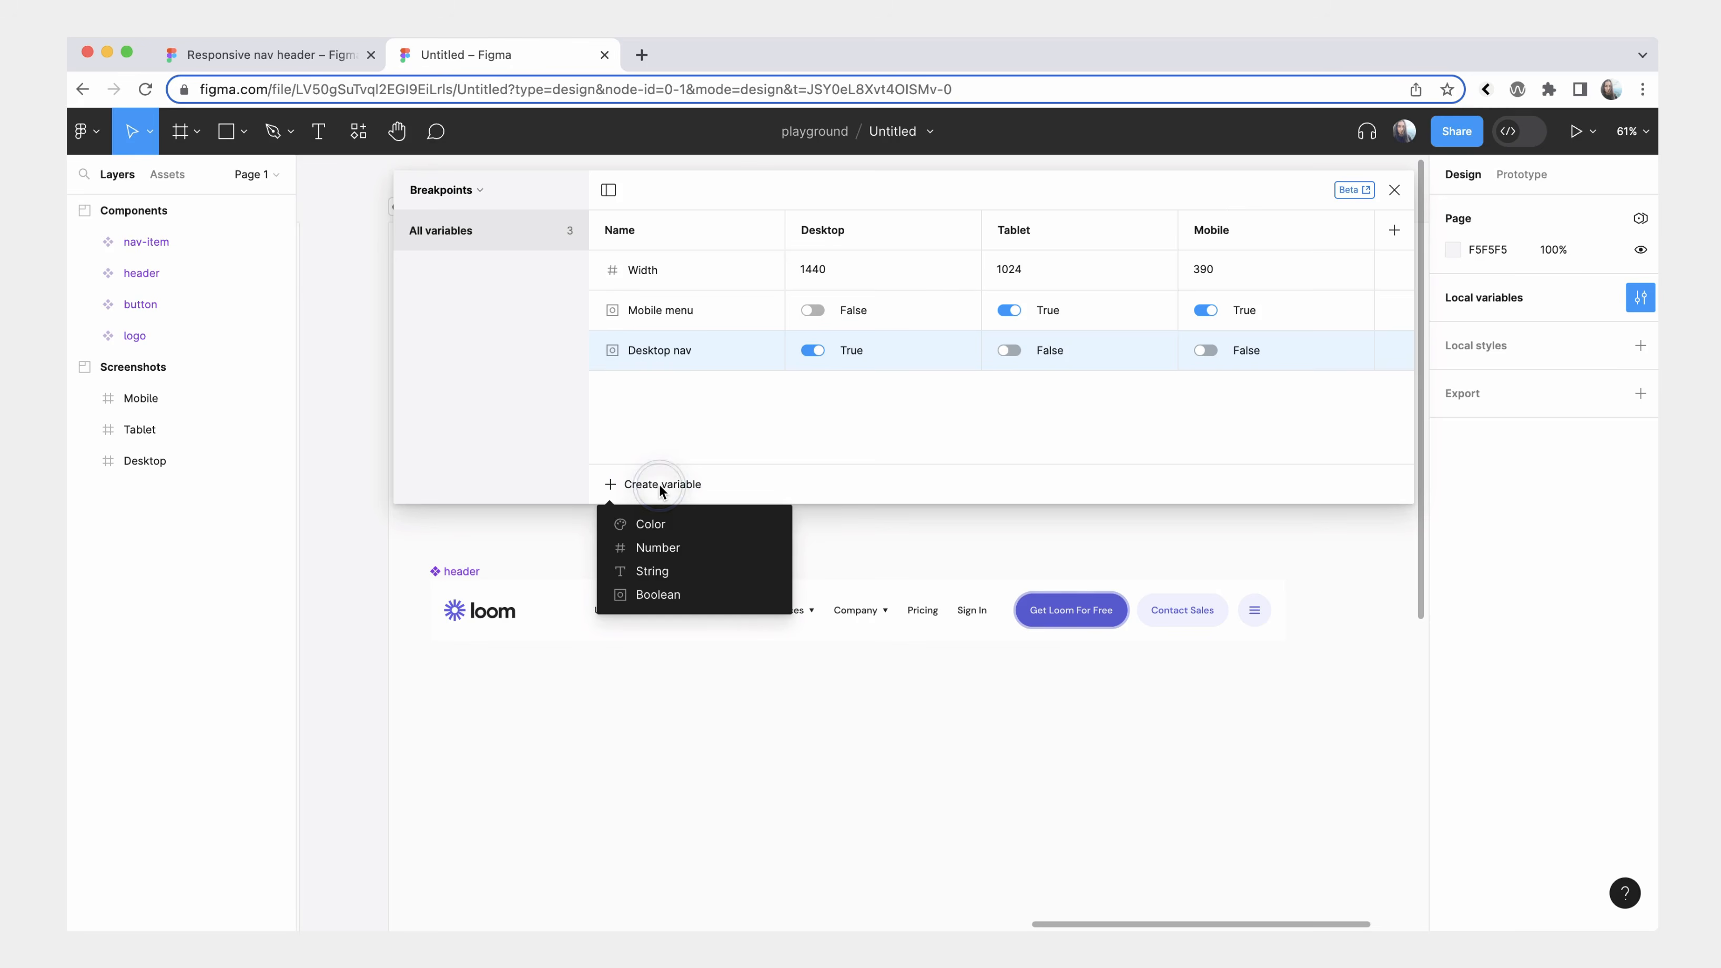
pyautogui.click(688, 588)
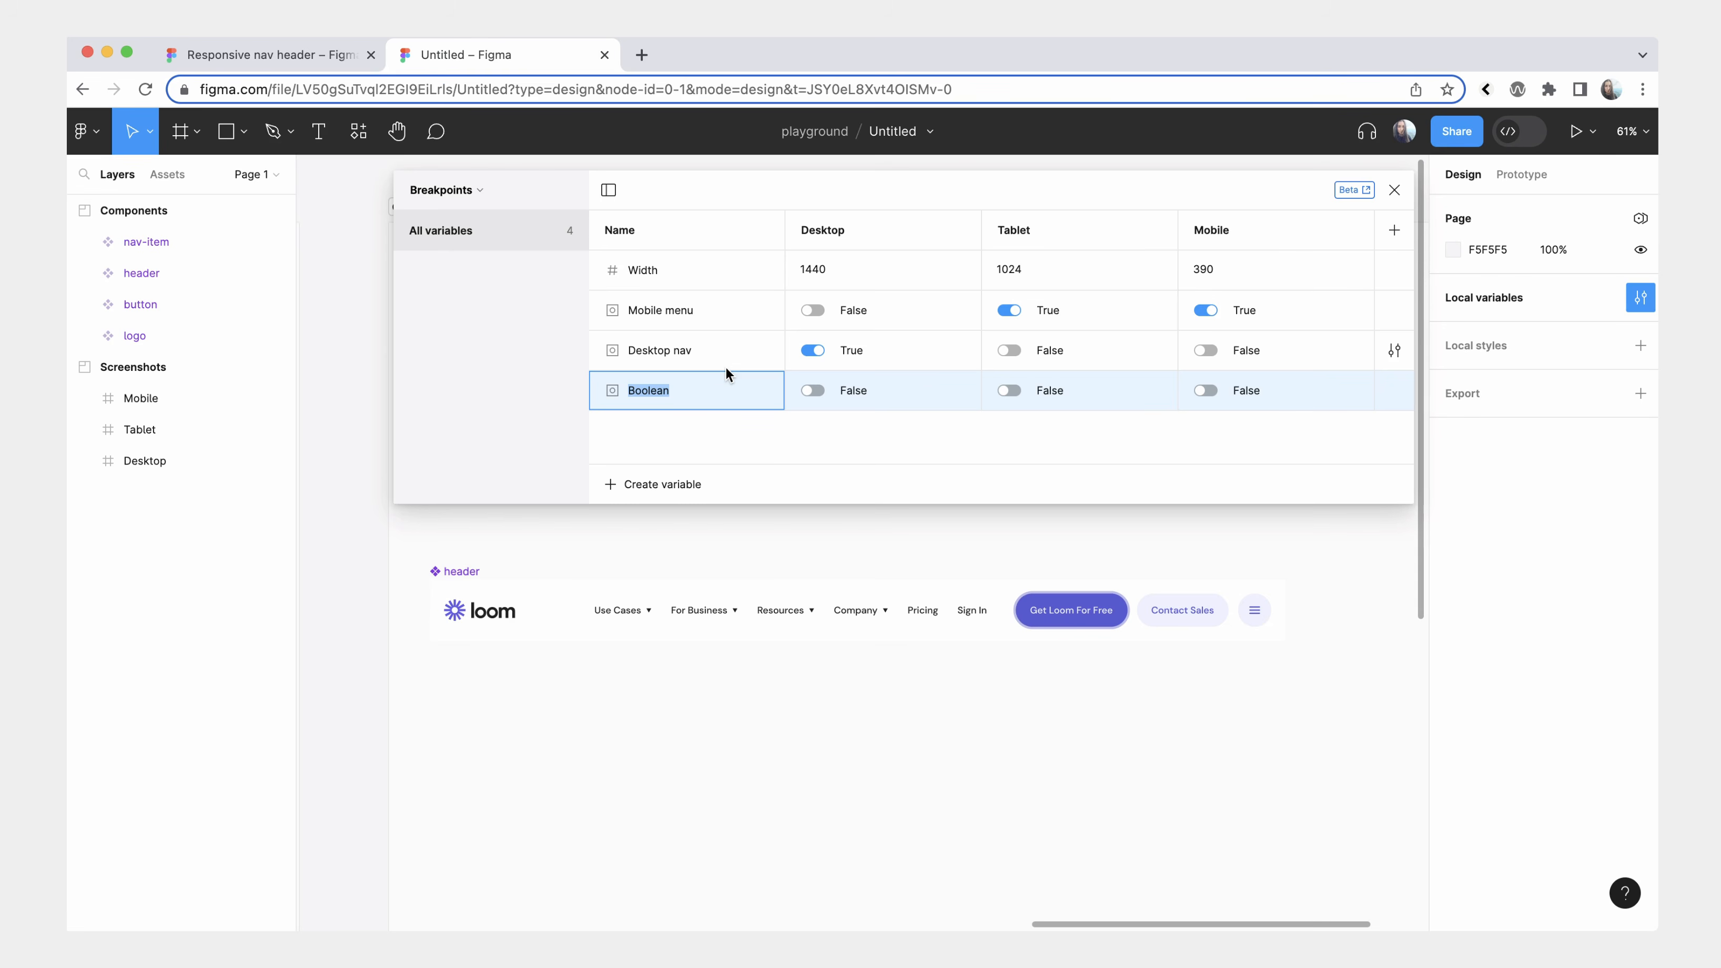
pyautogui.write('CTAs + Sign in')
pyautogui.click(736, 442)
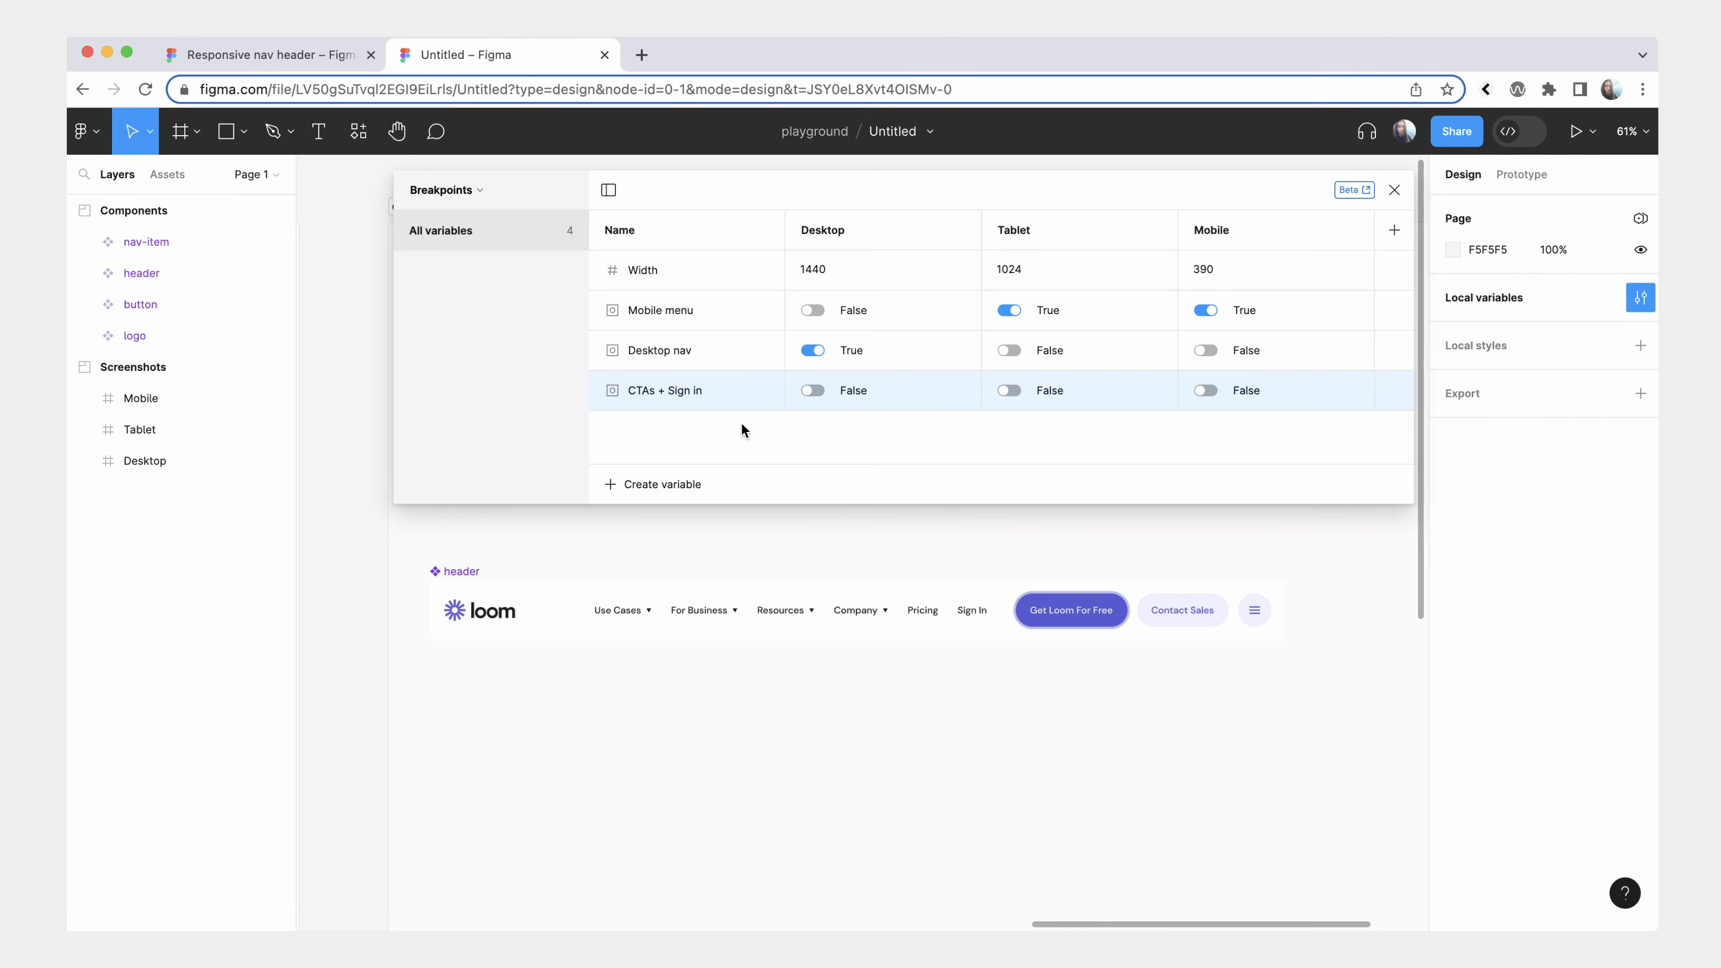
pyautogui.click(814, 390)
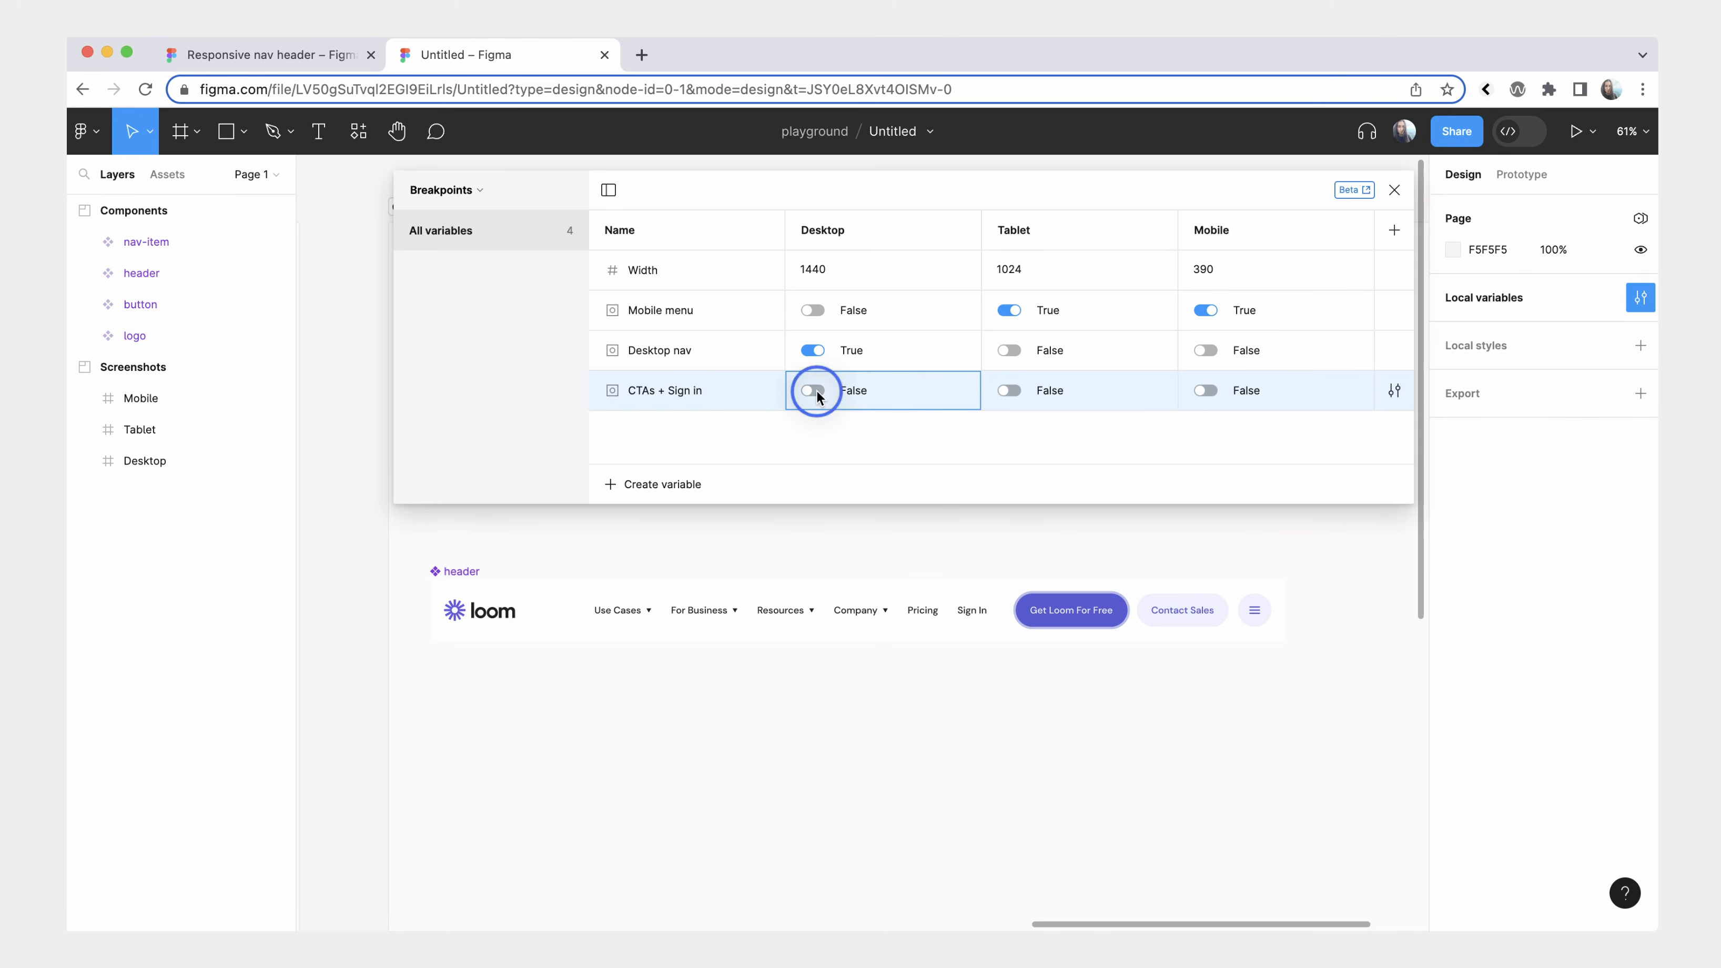
pyautogui.click(1009, 391)
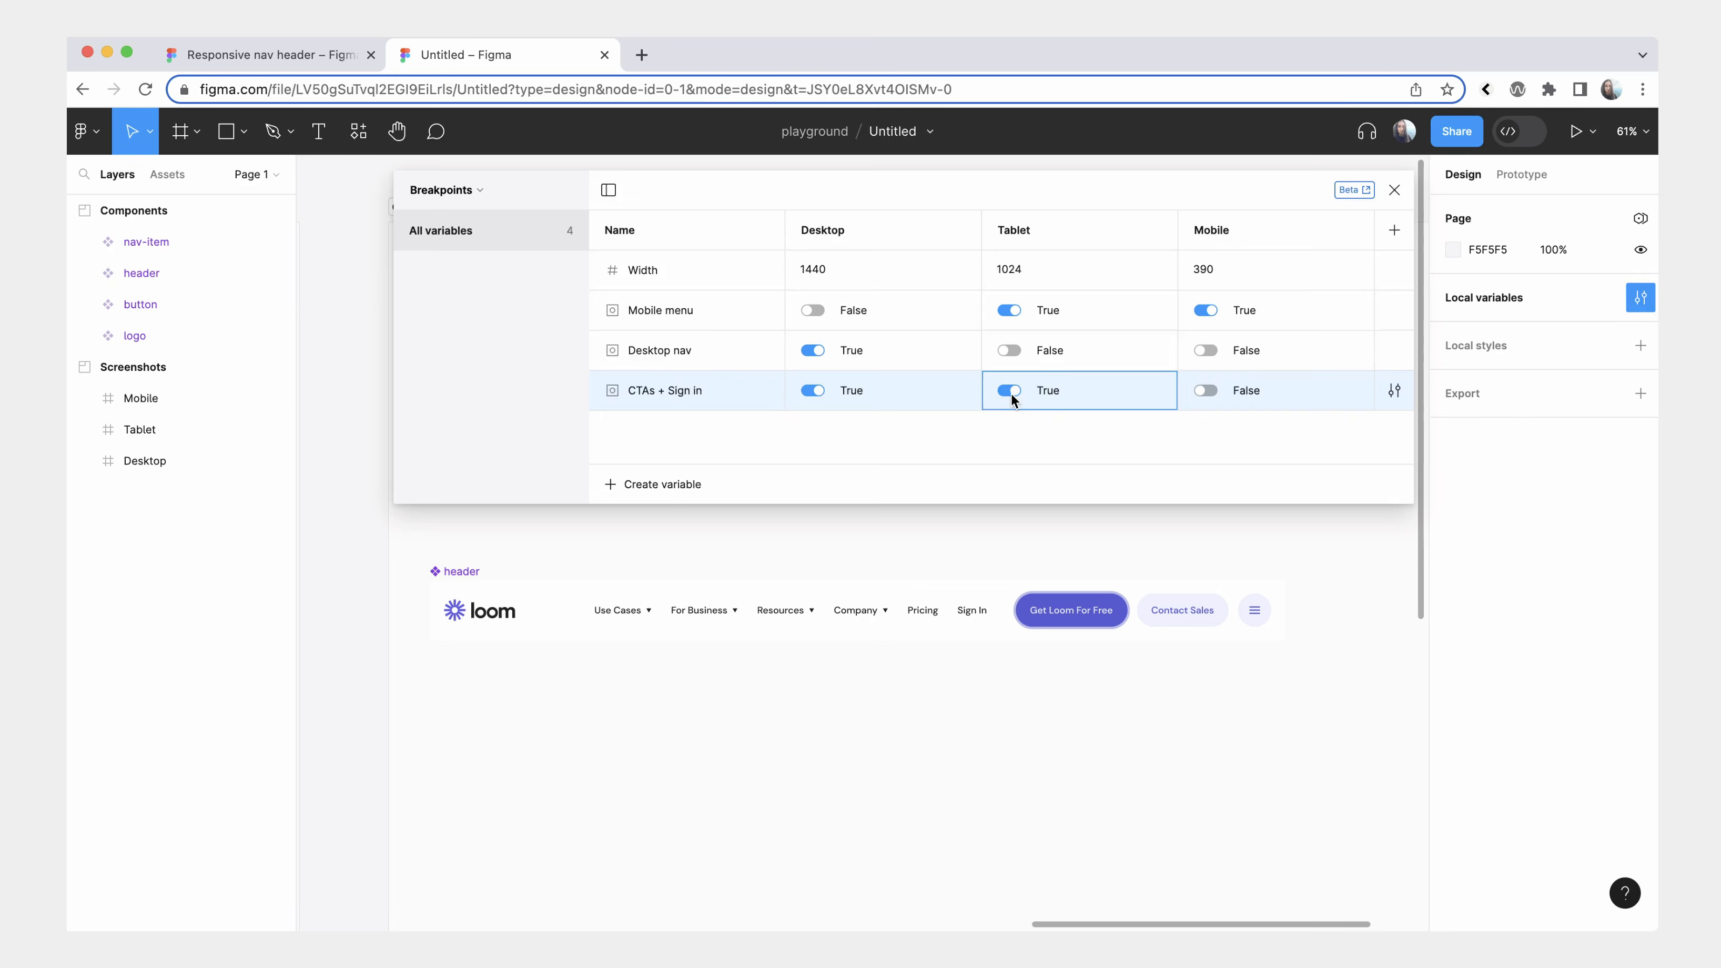
pyautogui.click(1394, 190)
# Create a frame from the Desktop preset (1440×1024) in the empty canvas area beside the Components section.
pyautogui.scroll(-5, 1160, 334)
pyautogui.hscroll(10, 1160, 337)
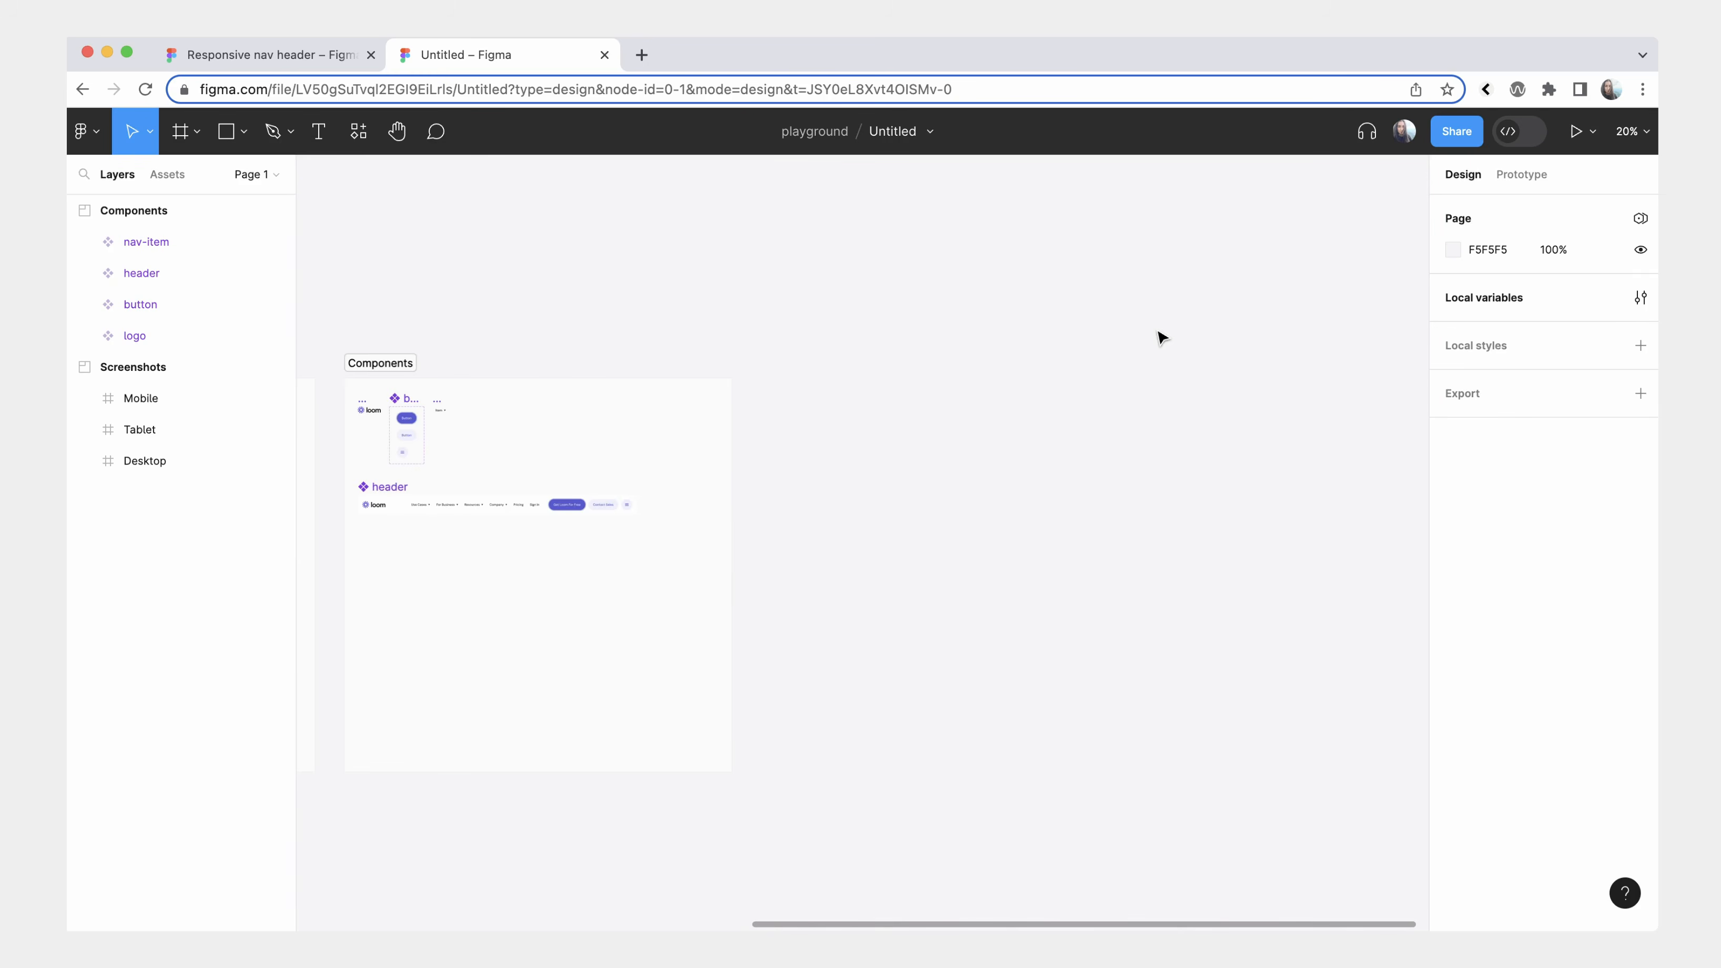
pyautogui.hscroll(1, 859, 434)
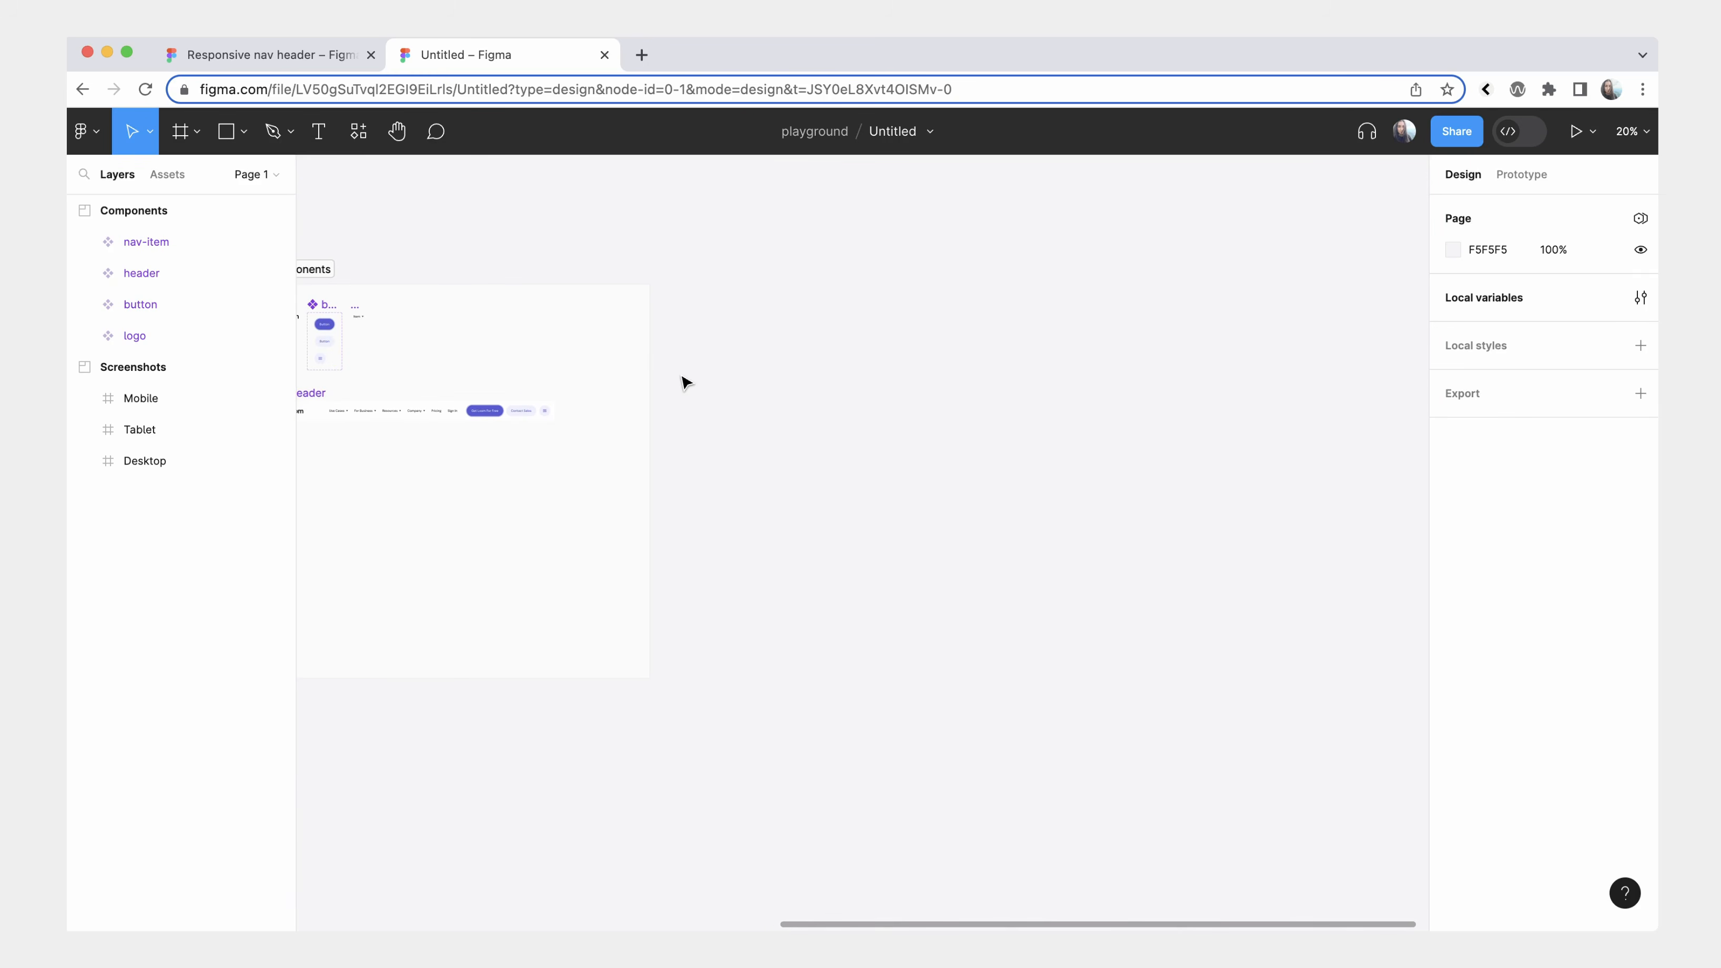
pyautogui.scroll(1, 746, 373)
pyautogui.click(196, 131)
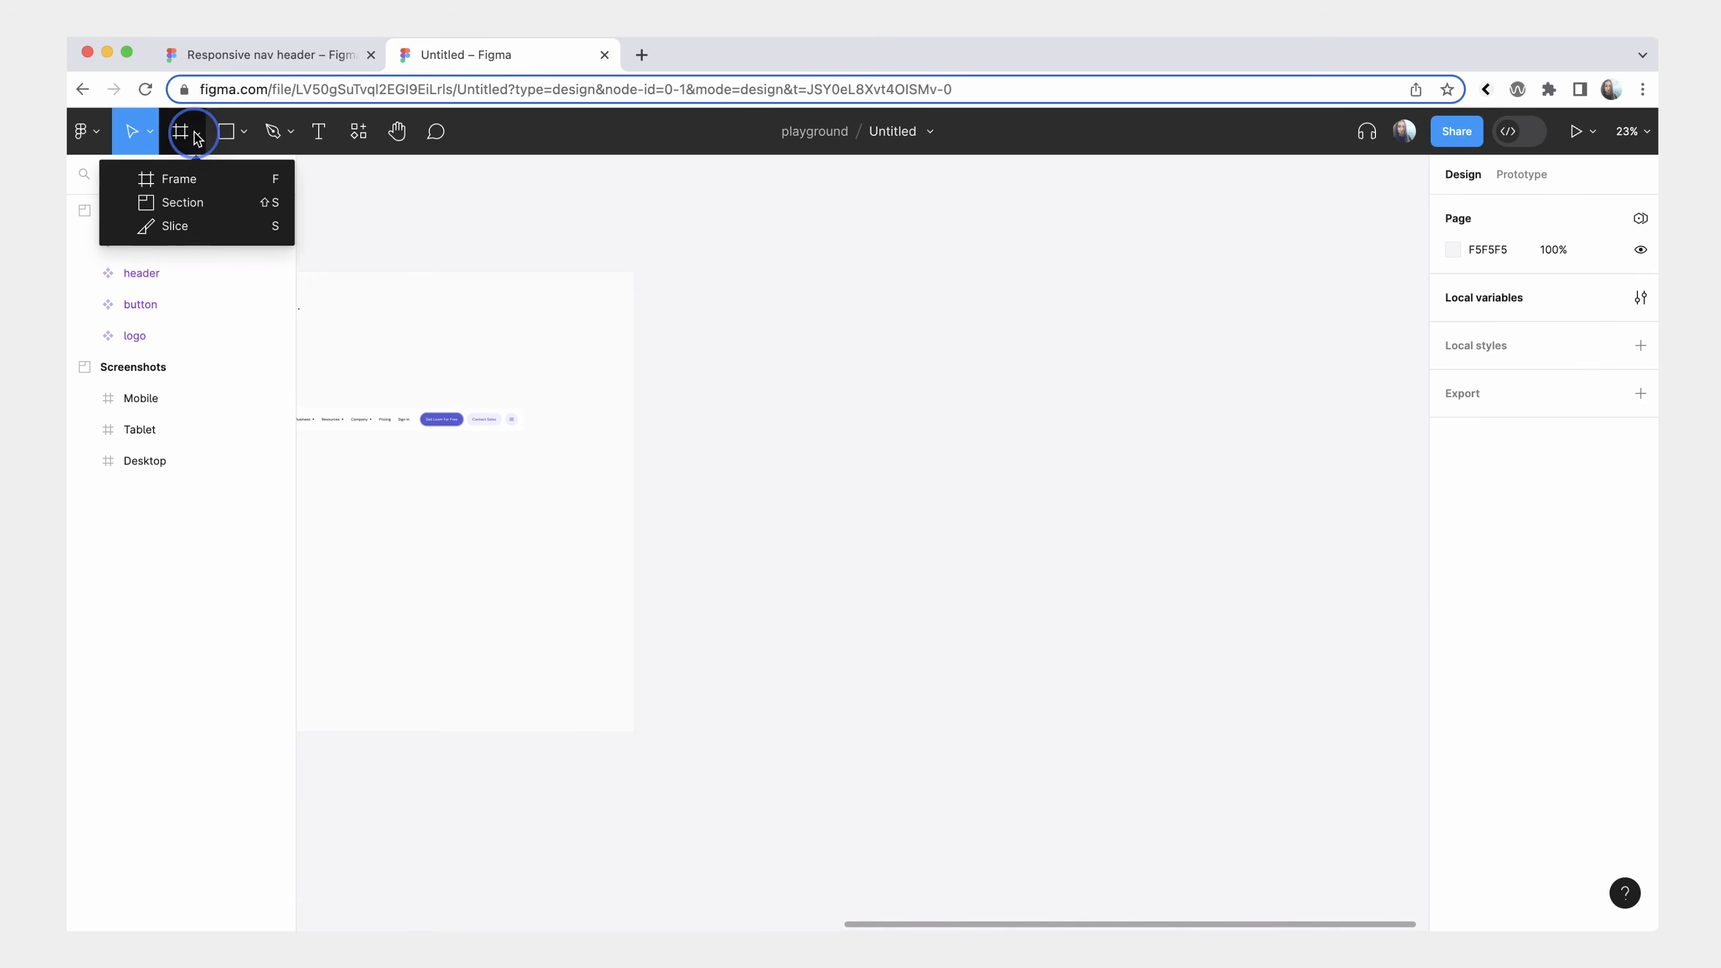
pyautogui.click(183, 174)
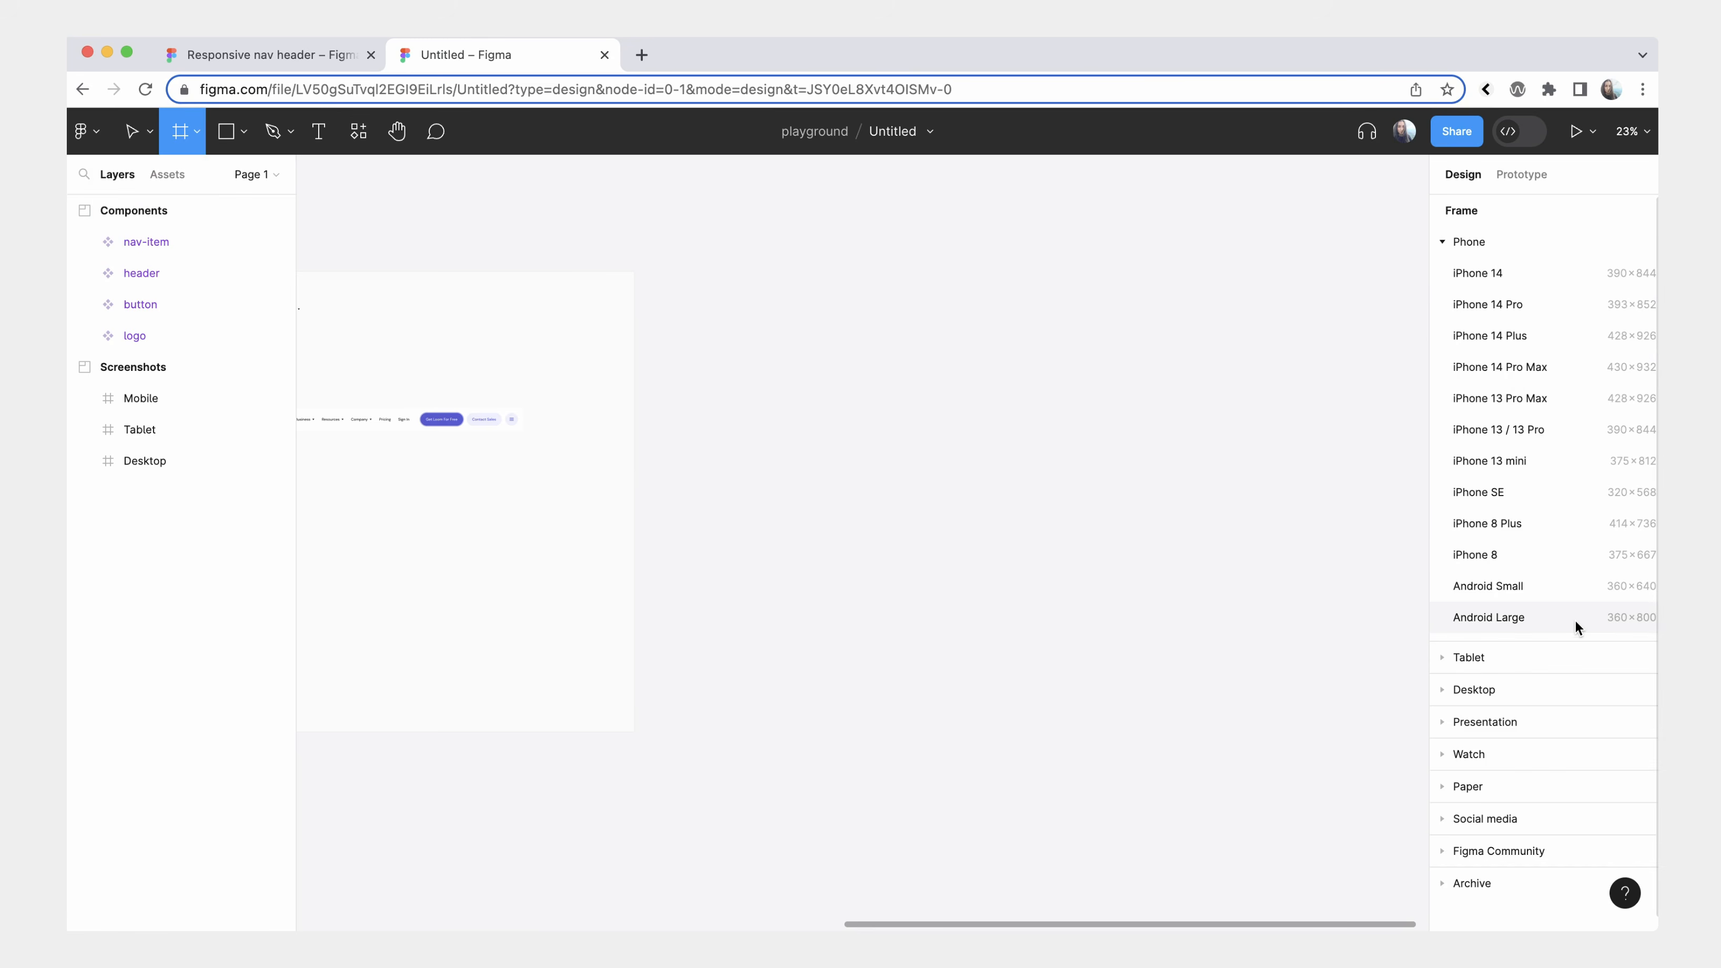
pyautogui.click(1442, 688)
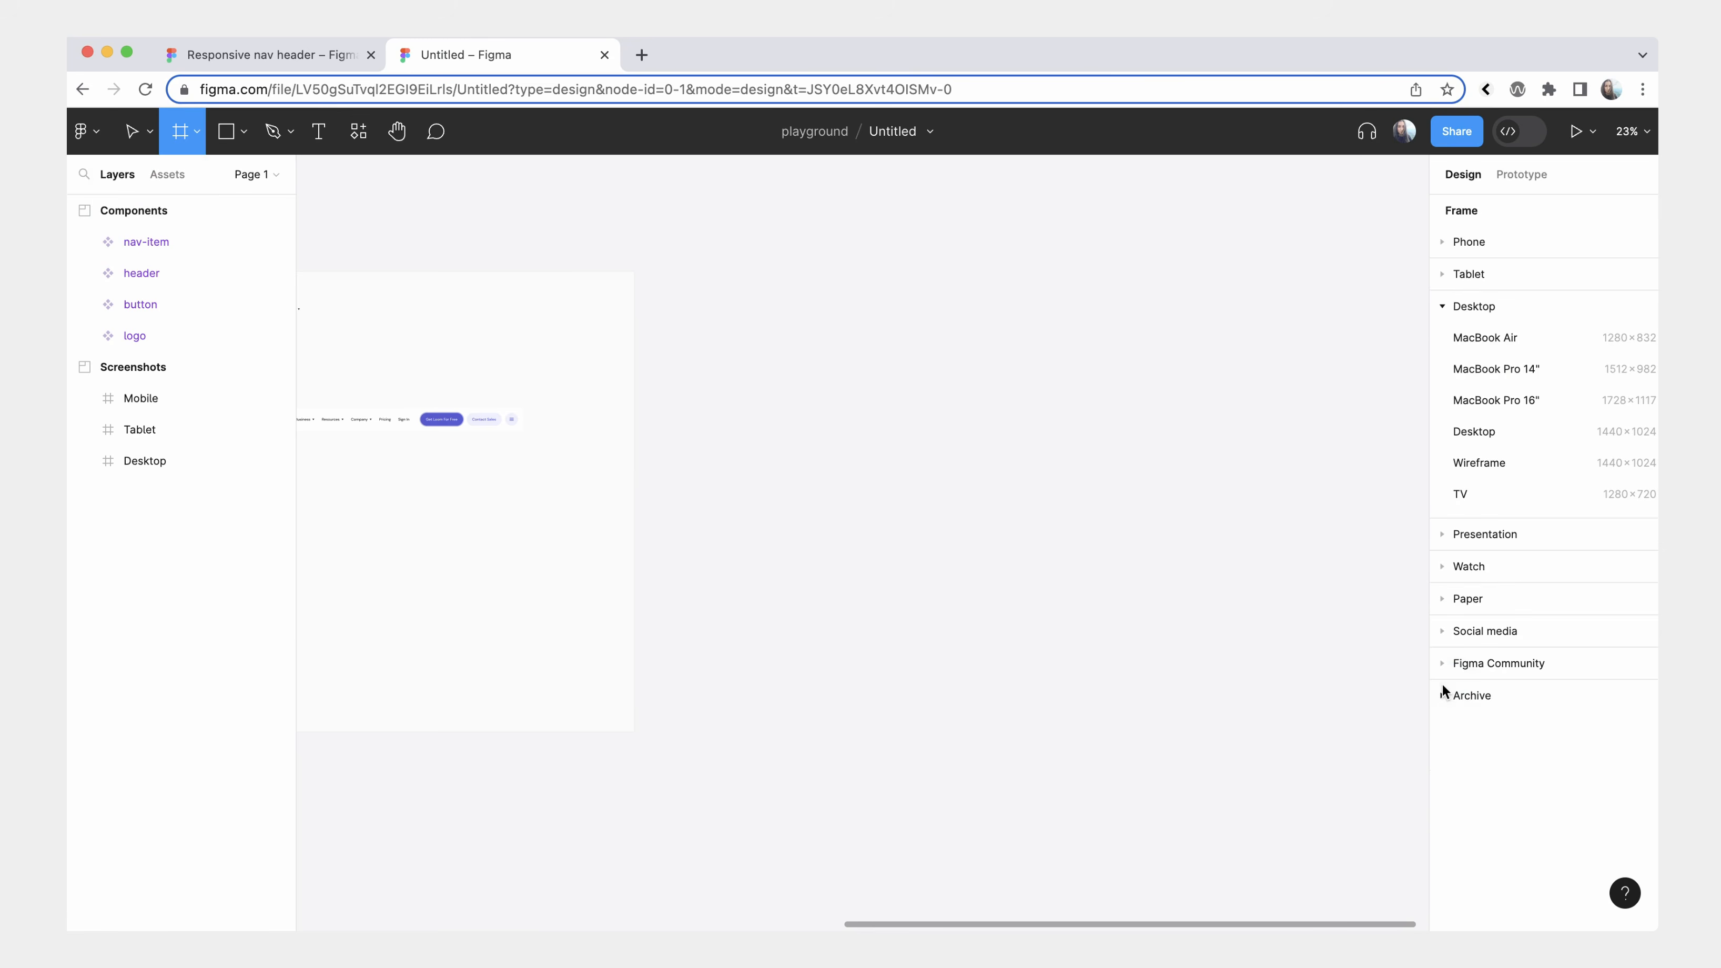
pyautogui.click(1491, 430)
pyautogui.moveTo(872, 496); pyautogui.dragTo(837, 339)
pyautogui.hotkey('shift', '2')
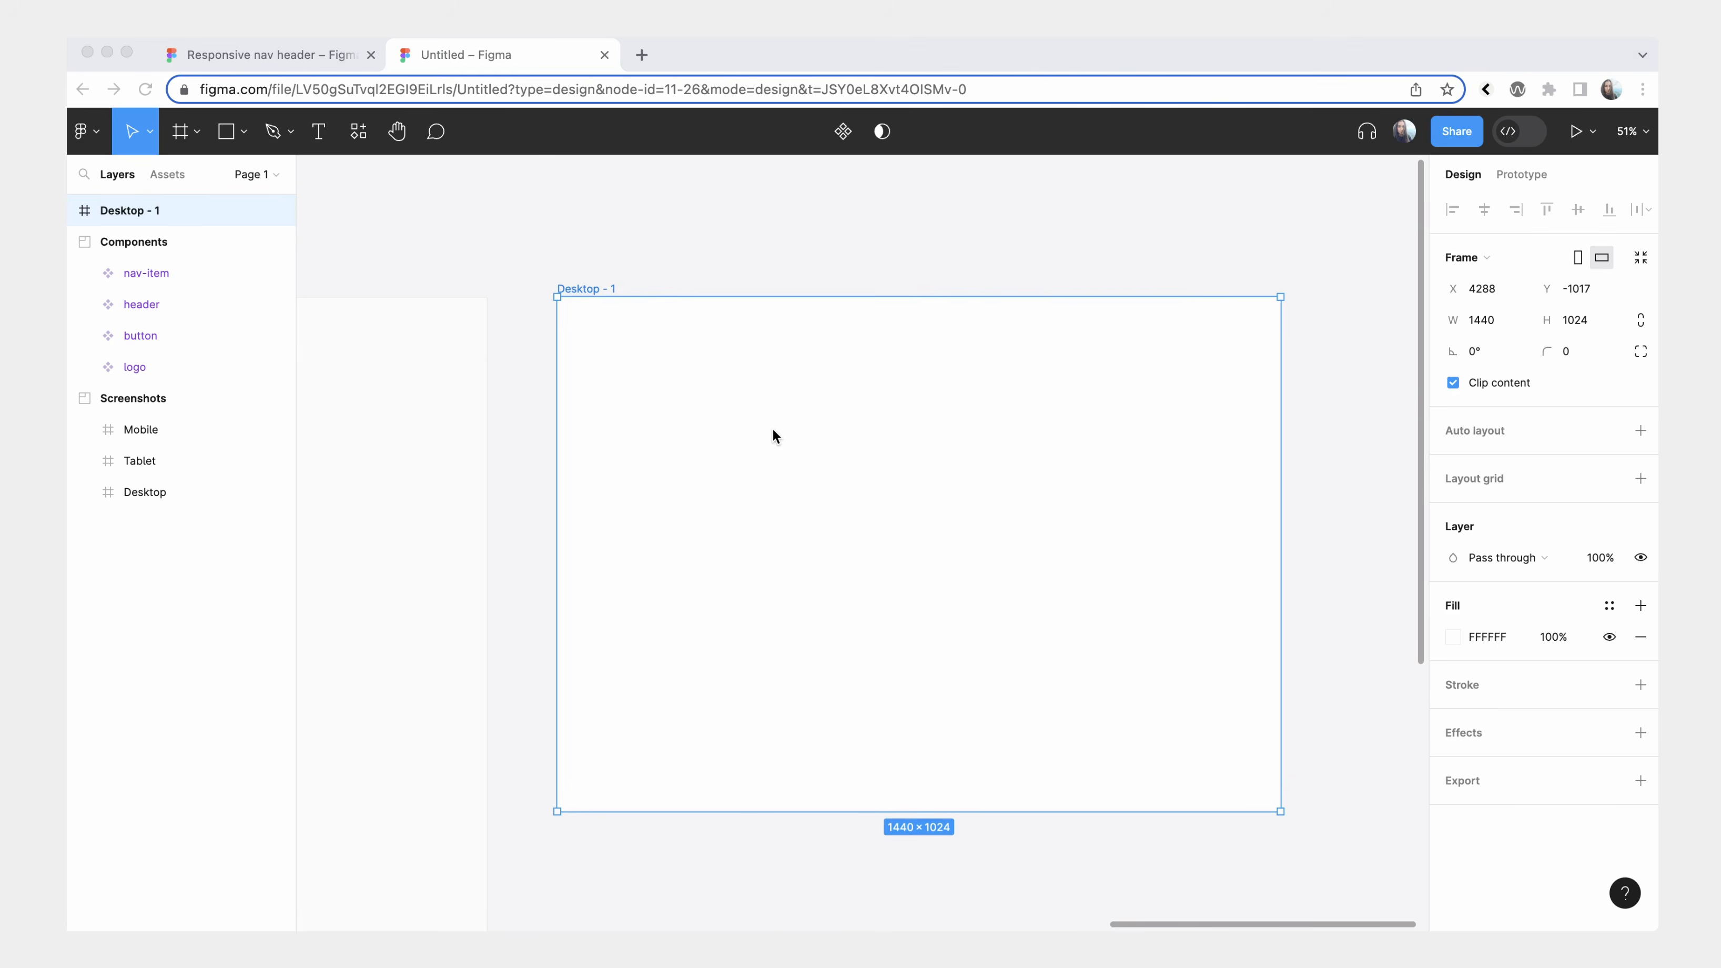
# Duplicate the desktop frame beside the original, resize the copy to the iPad Pro 12.9" preset (1024×1366) and rename it Tablet.
pyautogui.moveTo(885, 505); pyautogui.dragTo(1396, 515)
pyautogui.click(1467, 257)
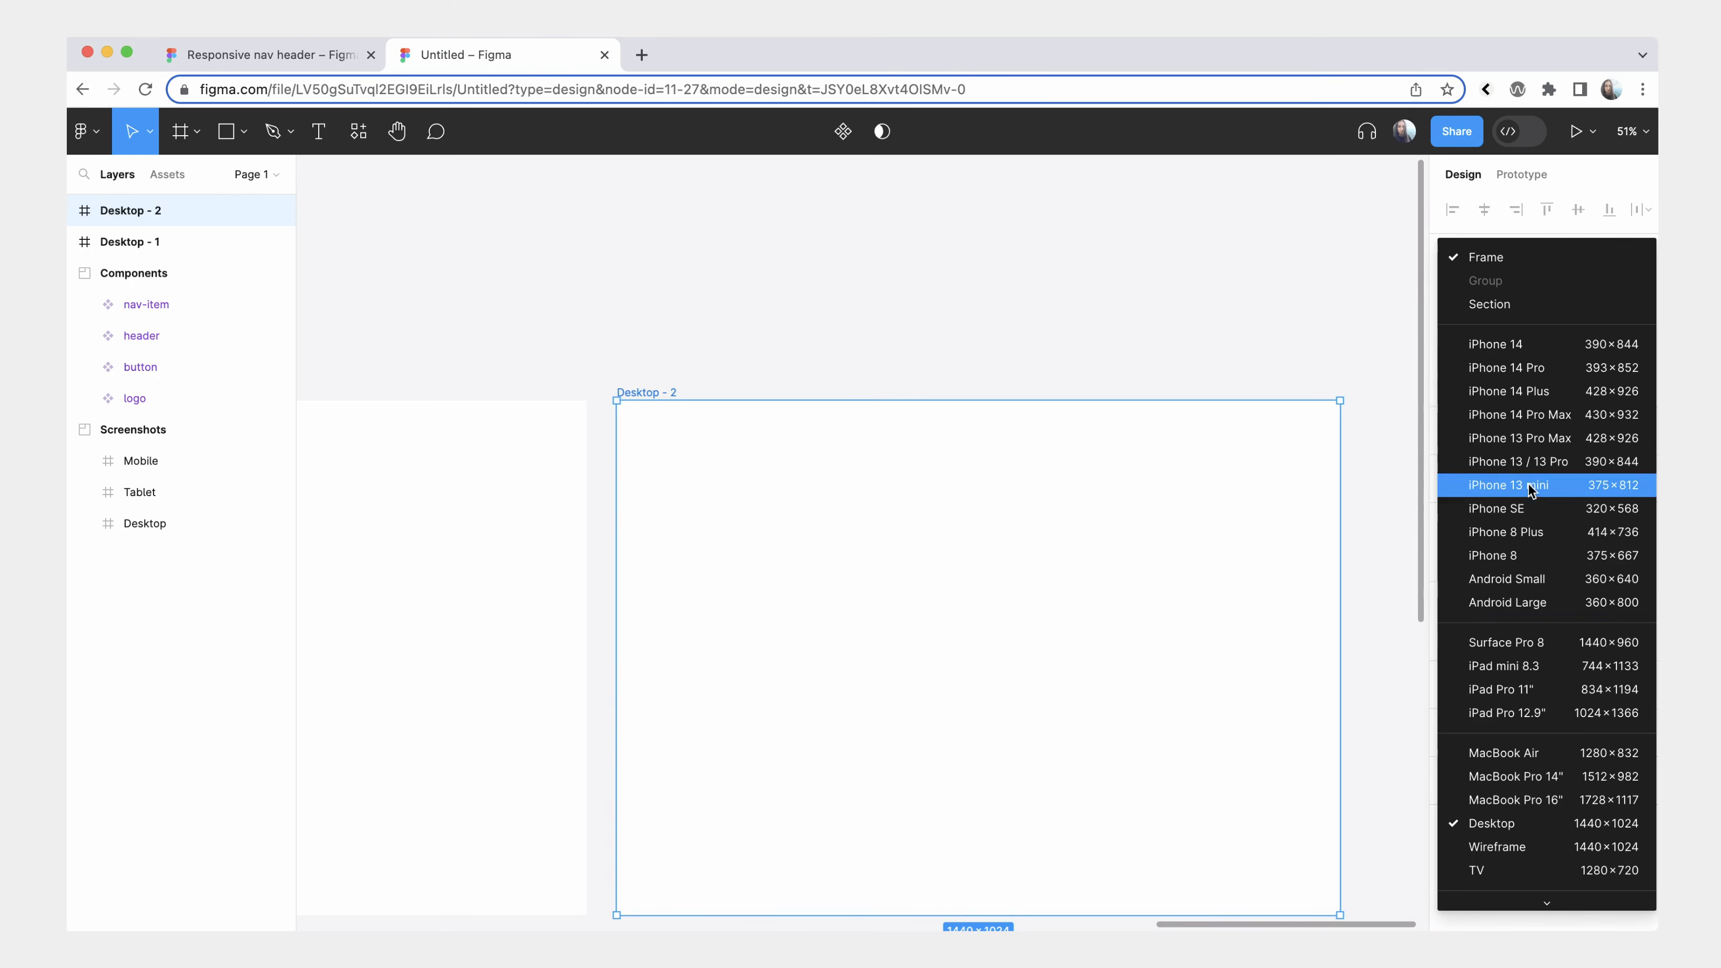
pyautogui.click(1525, 714)
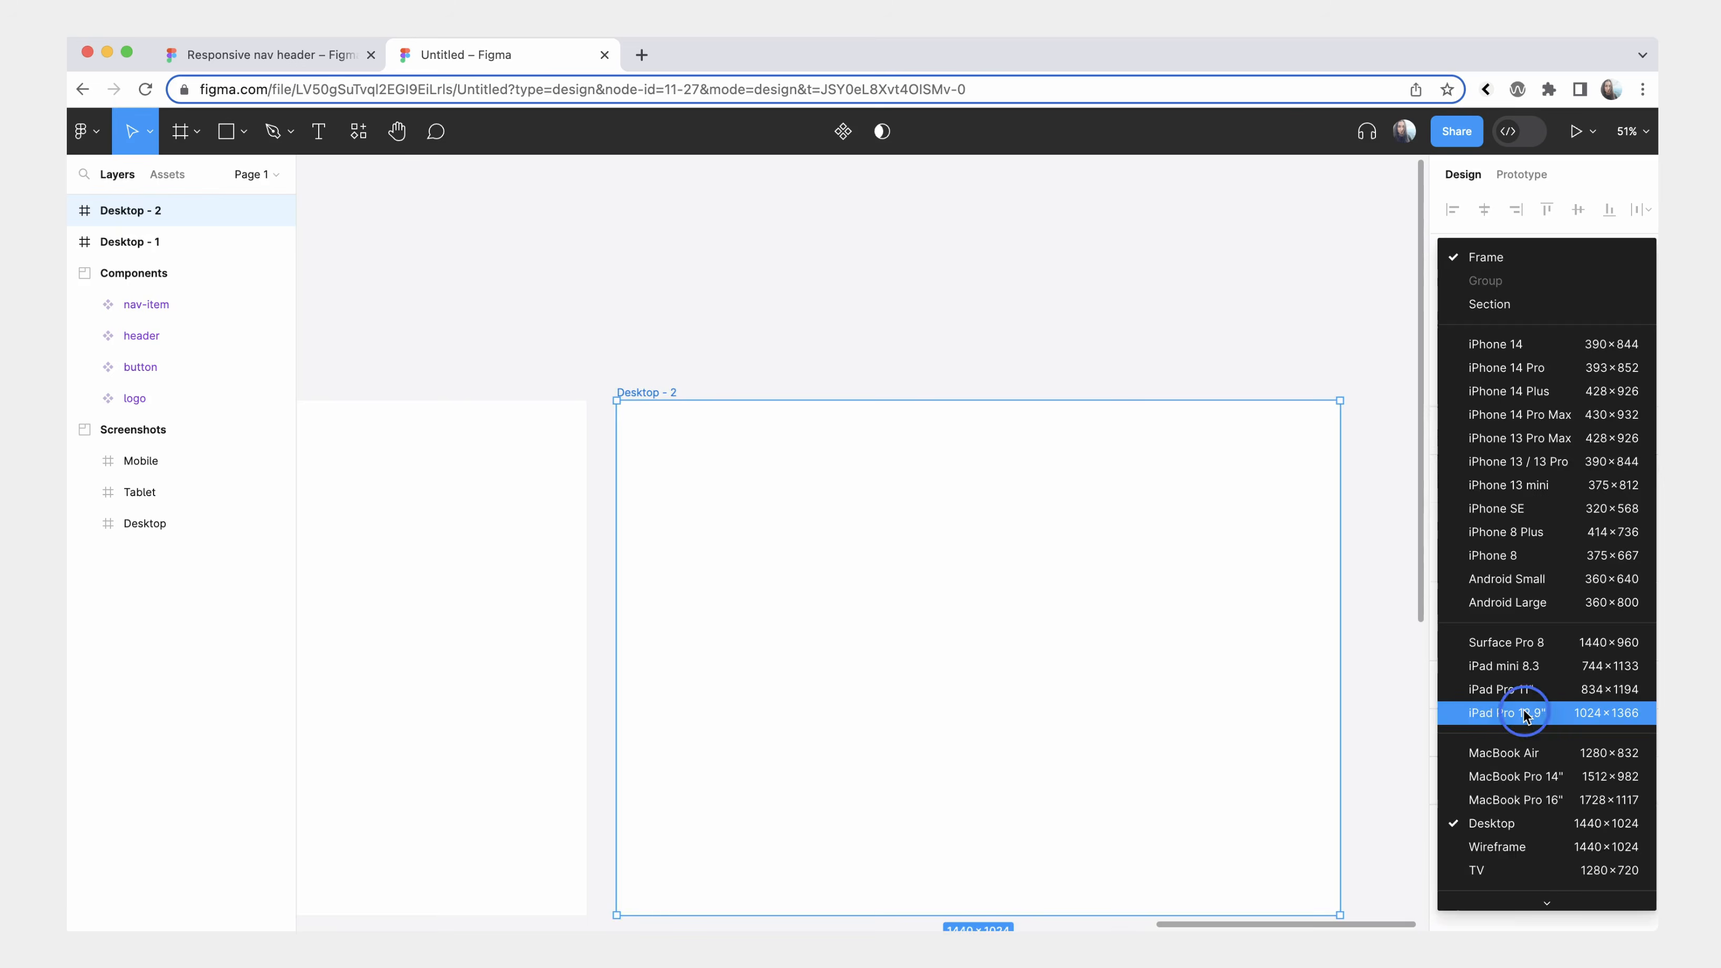
pyautogui.click(657, 393)
pyautogui.doubleClick(658, 393)
pyautogui.write('Tablet')
pyautogui.click(573, 361)
# Rename the original 1440×1024 frame as Desktop.
pyautogui.hscroll(-5, 573, 362)
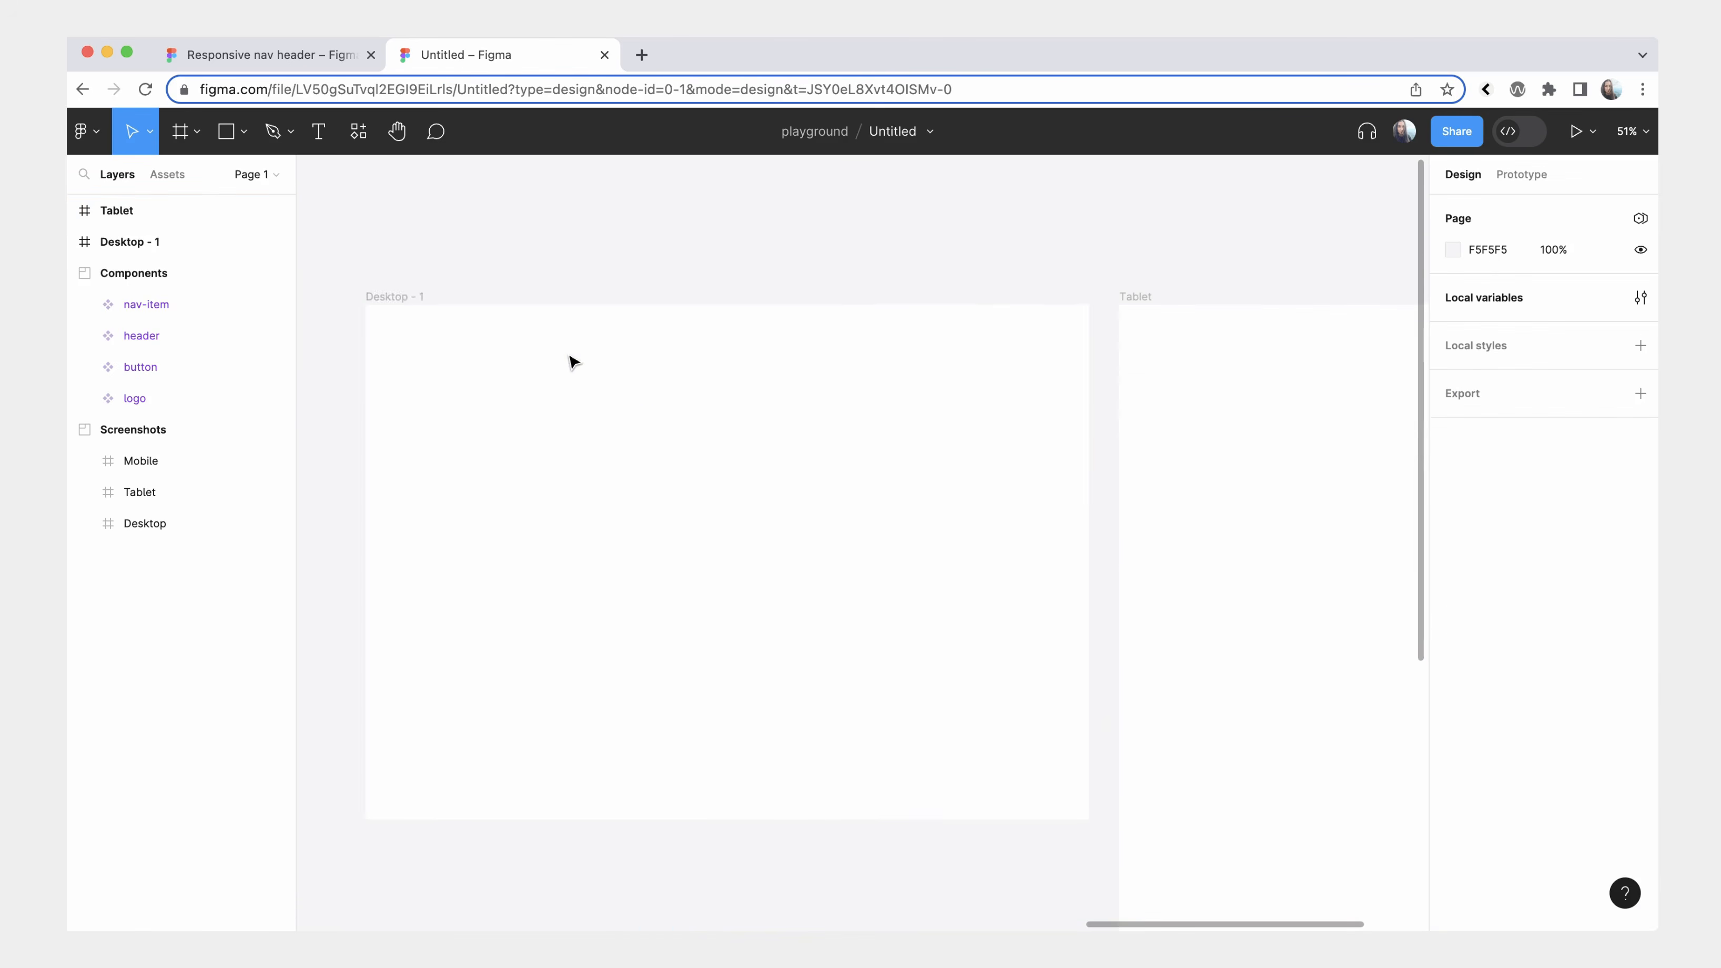
pyautogui.doubleClick(384, 295)
pyautogui.write('Desktop')
pyautogui.click(393, 260)
# Duplicate the Tablet frame beside itself, rename the copy Mobile and resize it to the iPhone 14 preset (390×844).
pyautogui.hscroll(6, 395, 263)
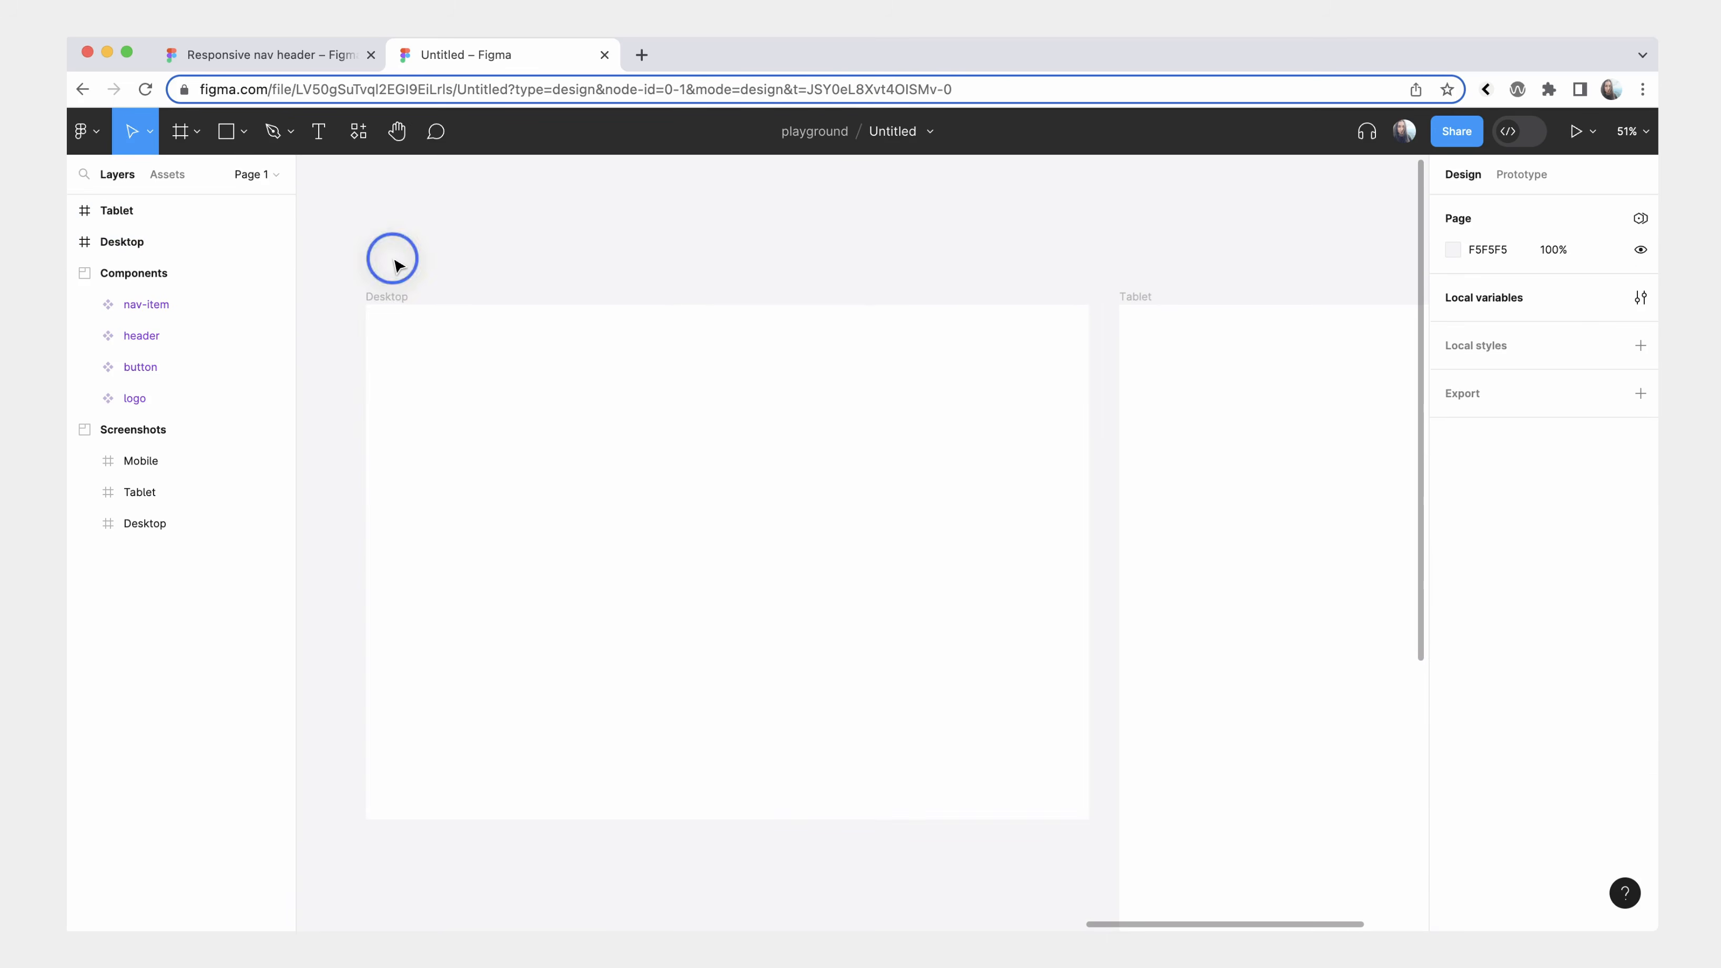
pyautogui.moveTo(722, 449); pyautogui.dragTo(1254, 450)
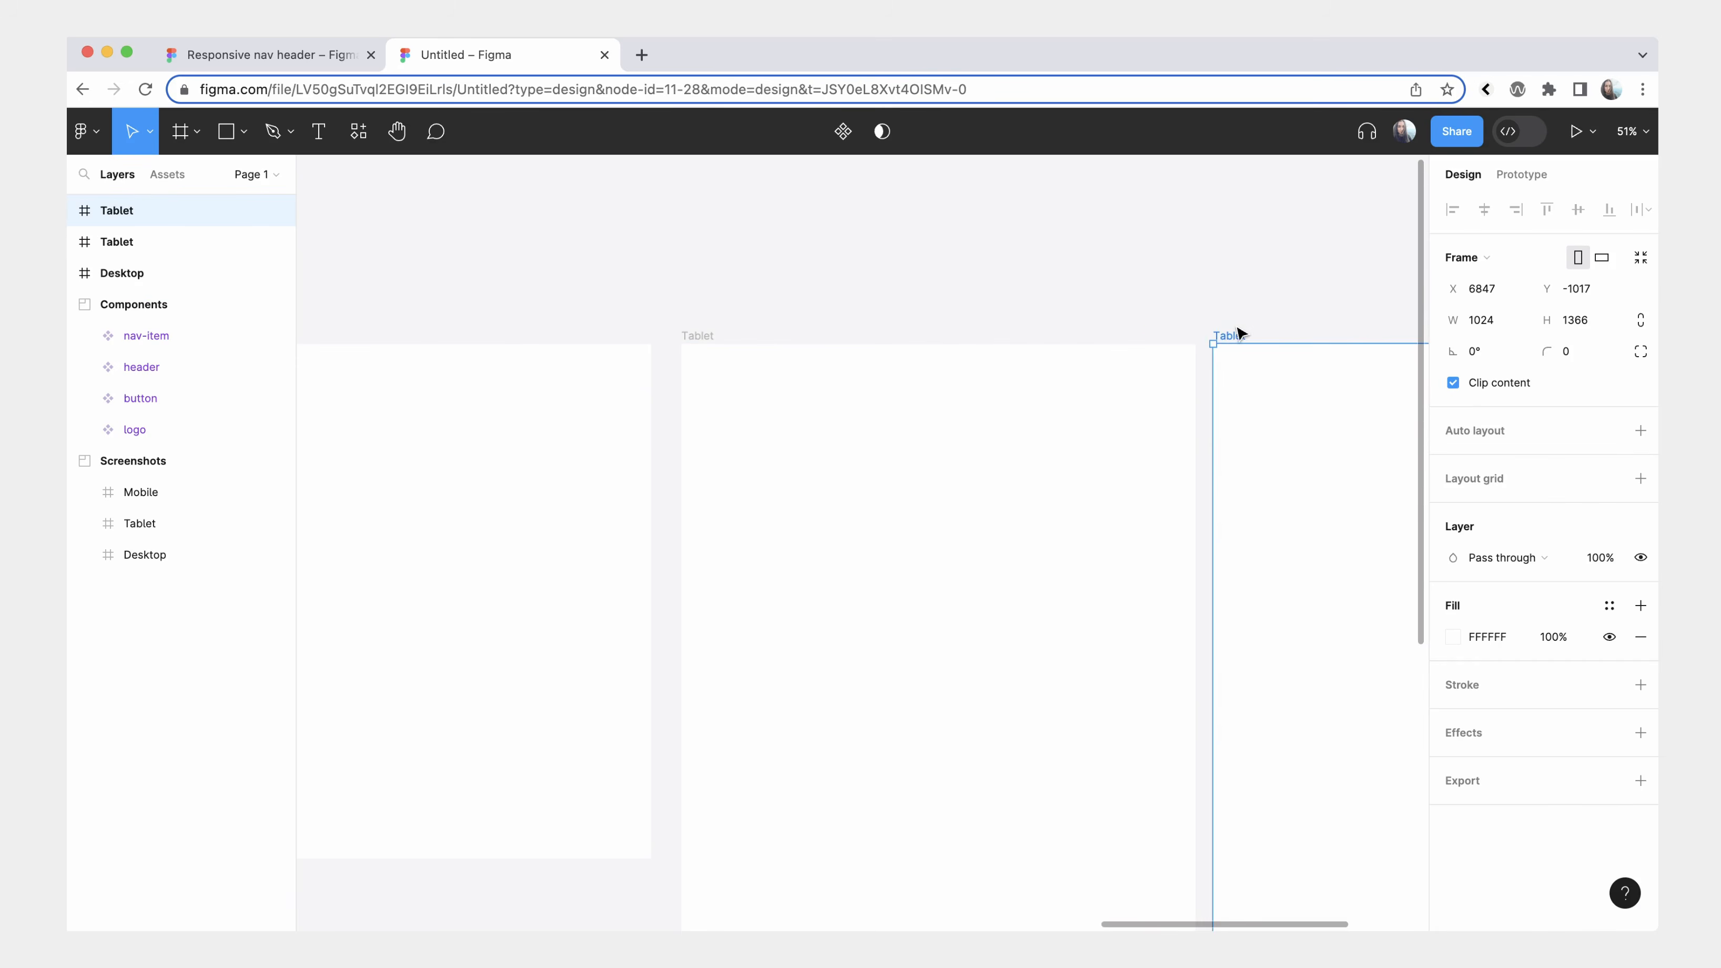
pyautogui.doubleClick(1228, 335)
pyautogui.write('Mobile')
pyautogui.click(1229, 308)
pyautogui.click(1229, 336)
pyautogui.click(1474, 258)
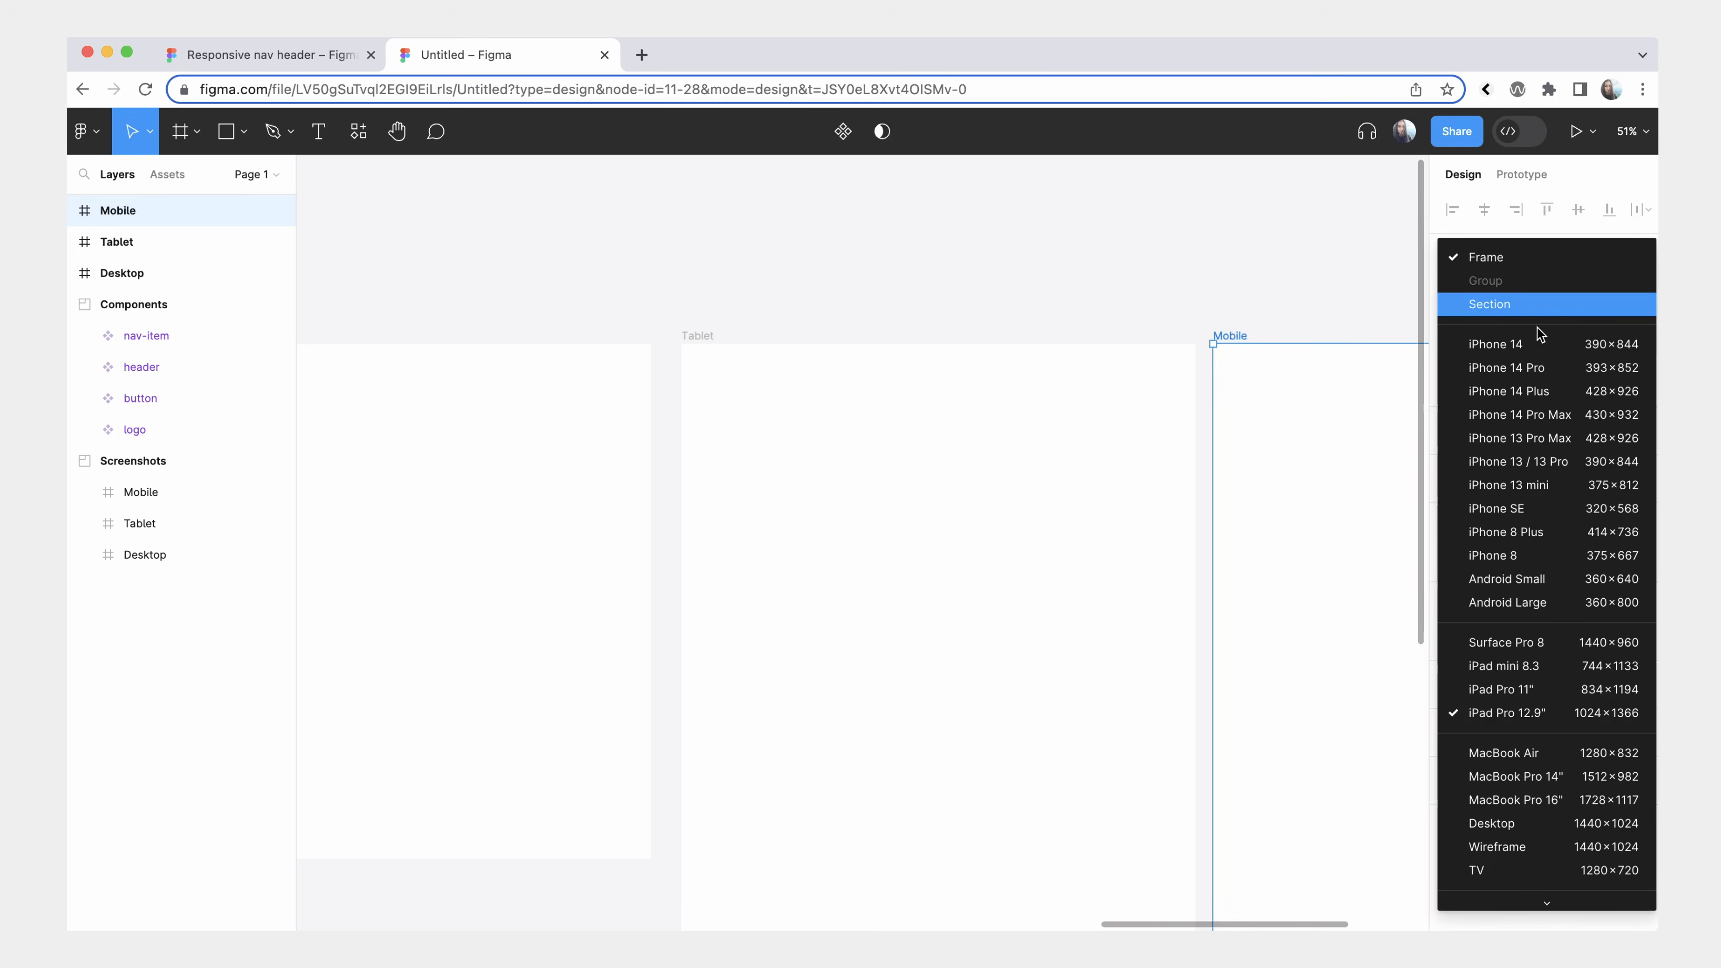
pyautogui.click(1537, 342)
# Apply the Width variable to the width of the main header component in the Components section.
pyautogui.scroll(-2, 1183, 377)
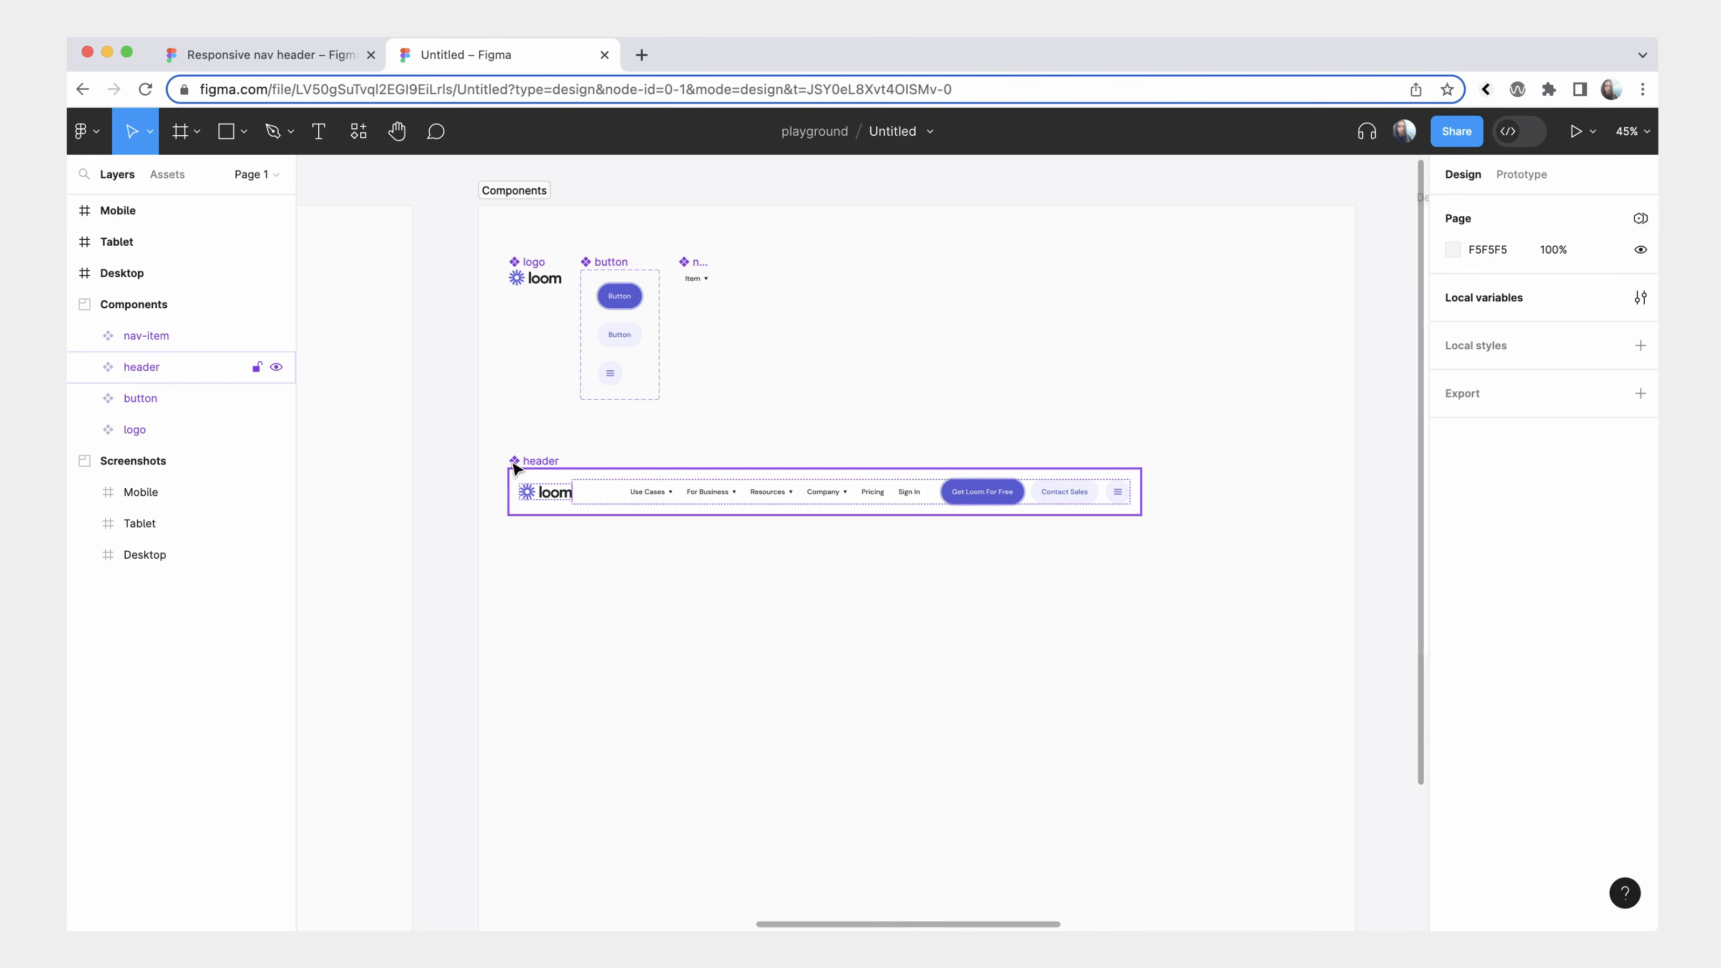
pyautogui.click(515, 462)
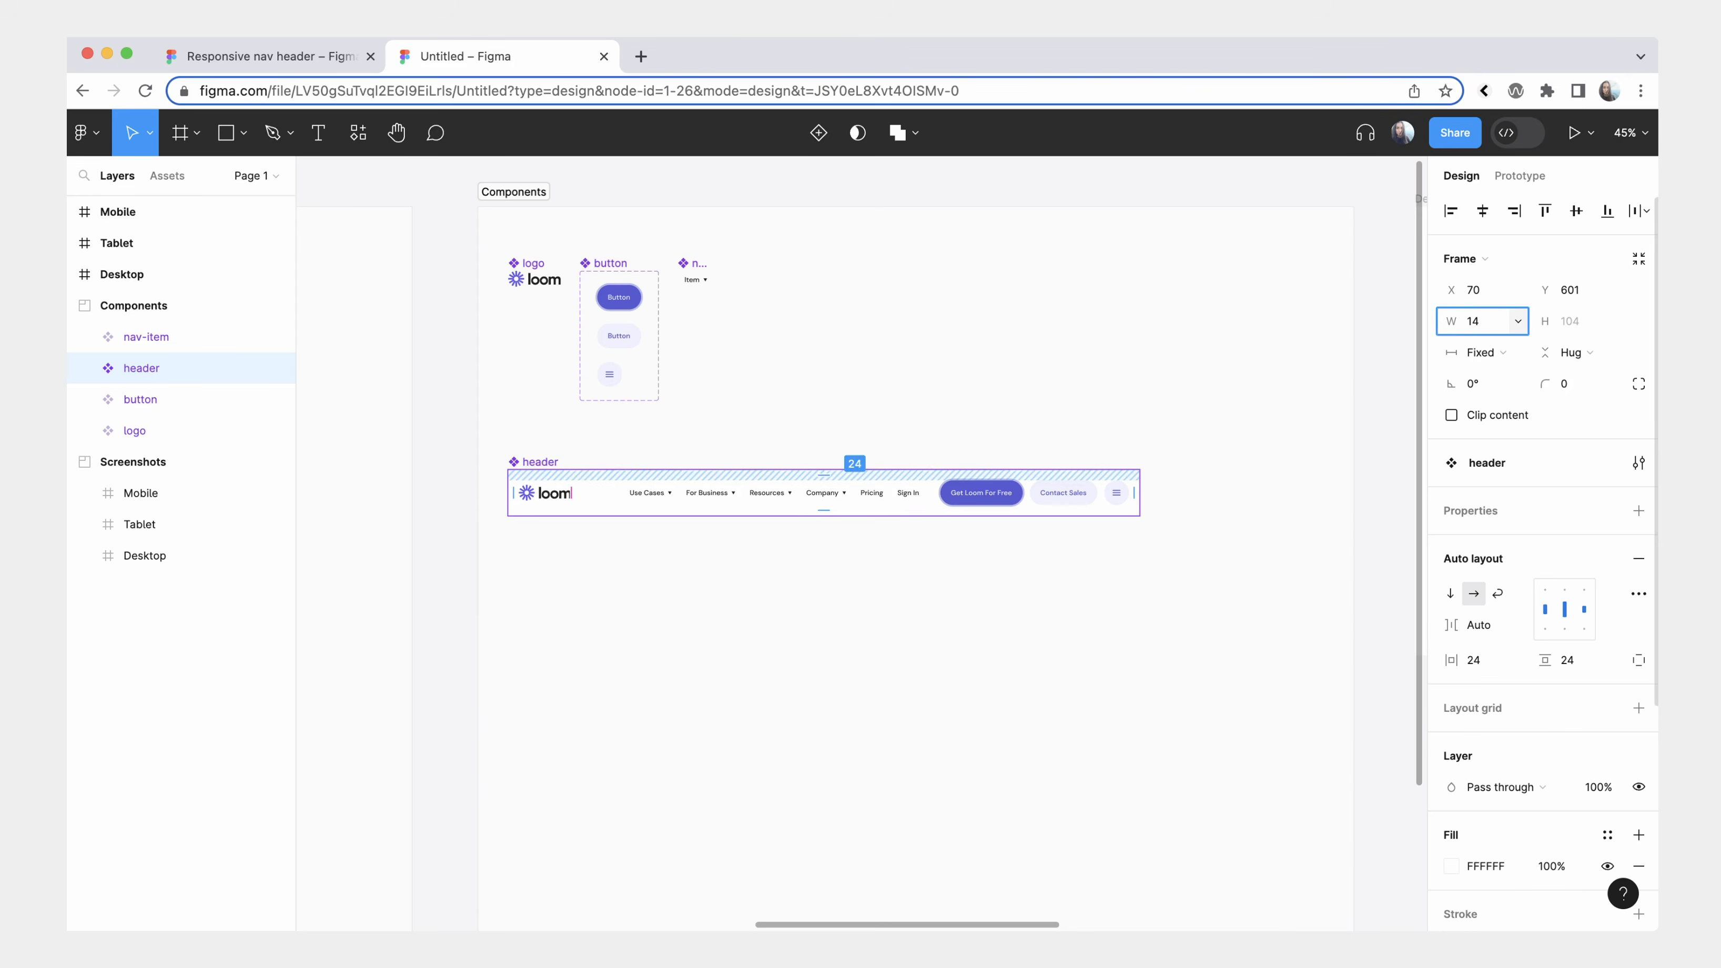
pyautogui.write('40')
pyautogui.press('Return')
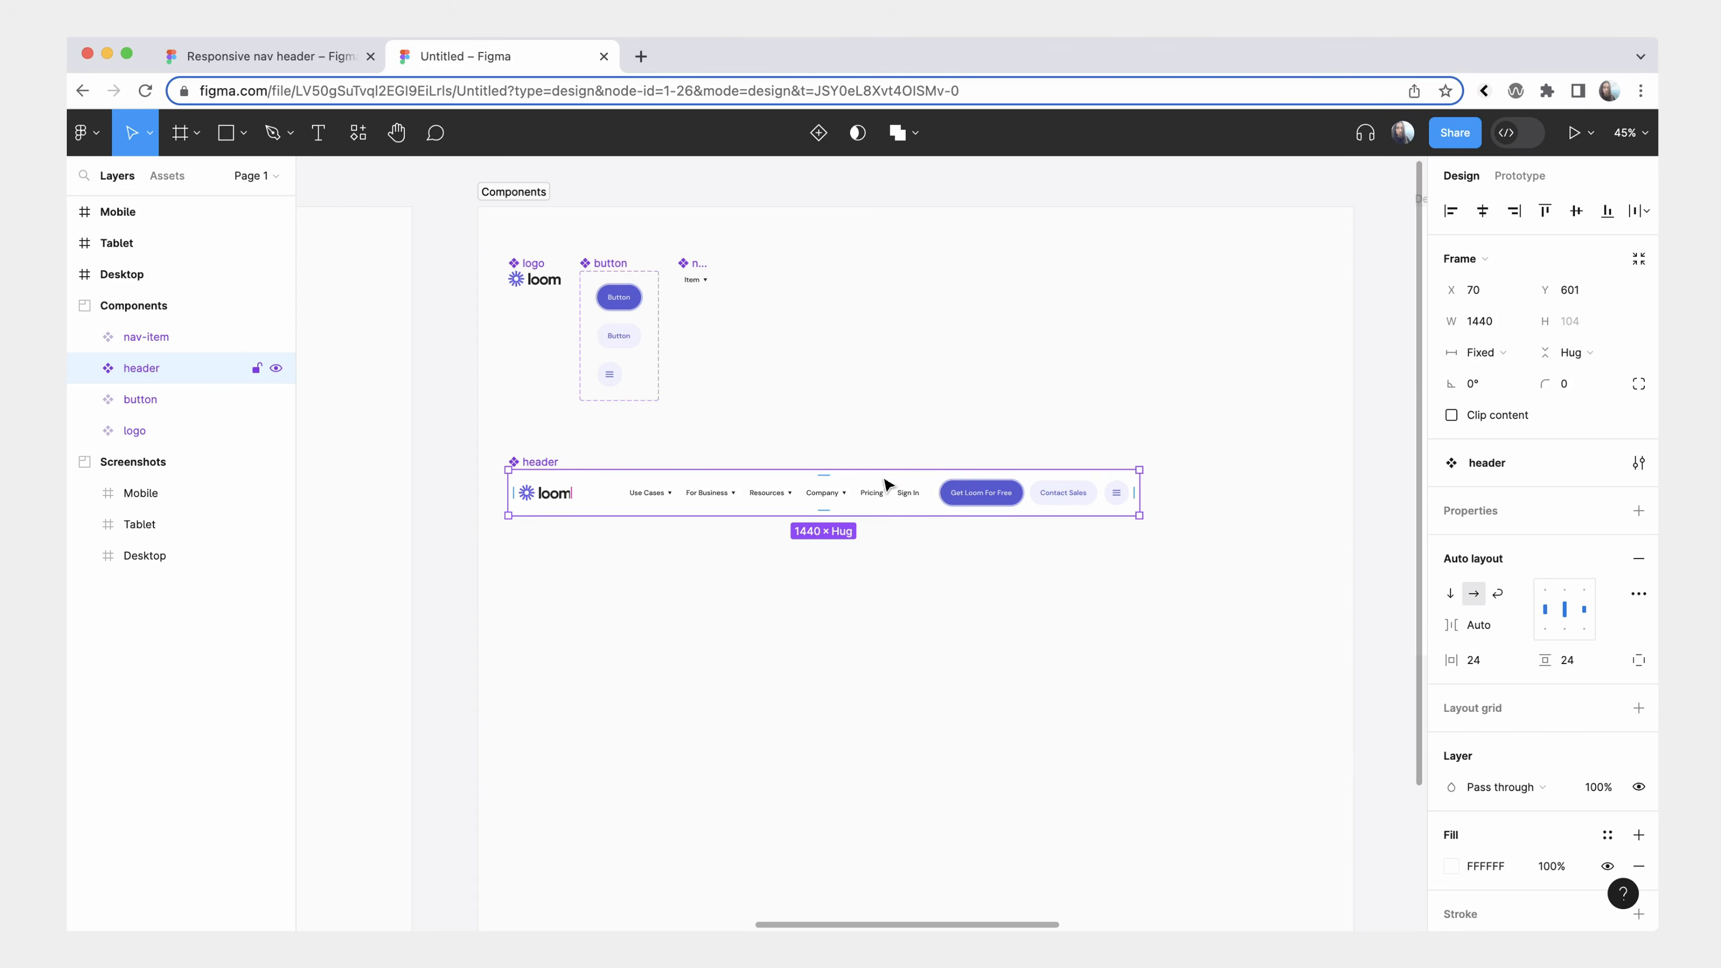
pyautogui.click(1518, 324)
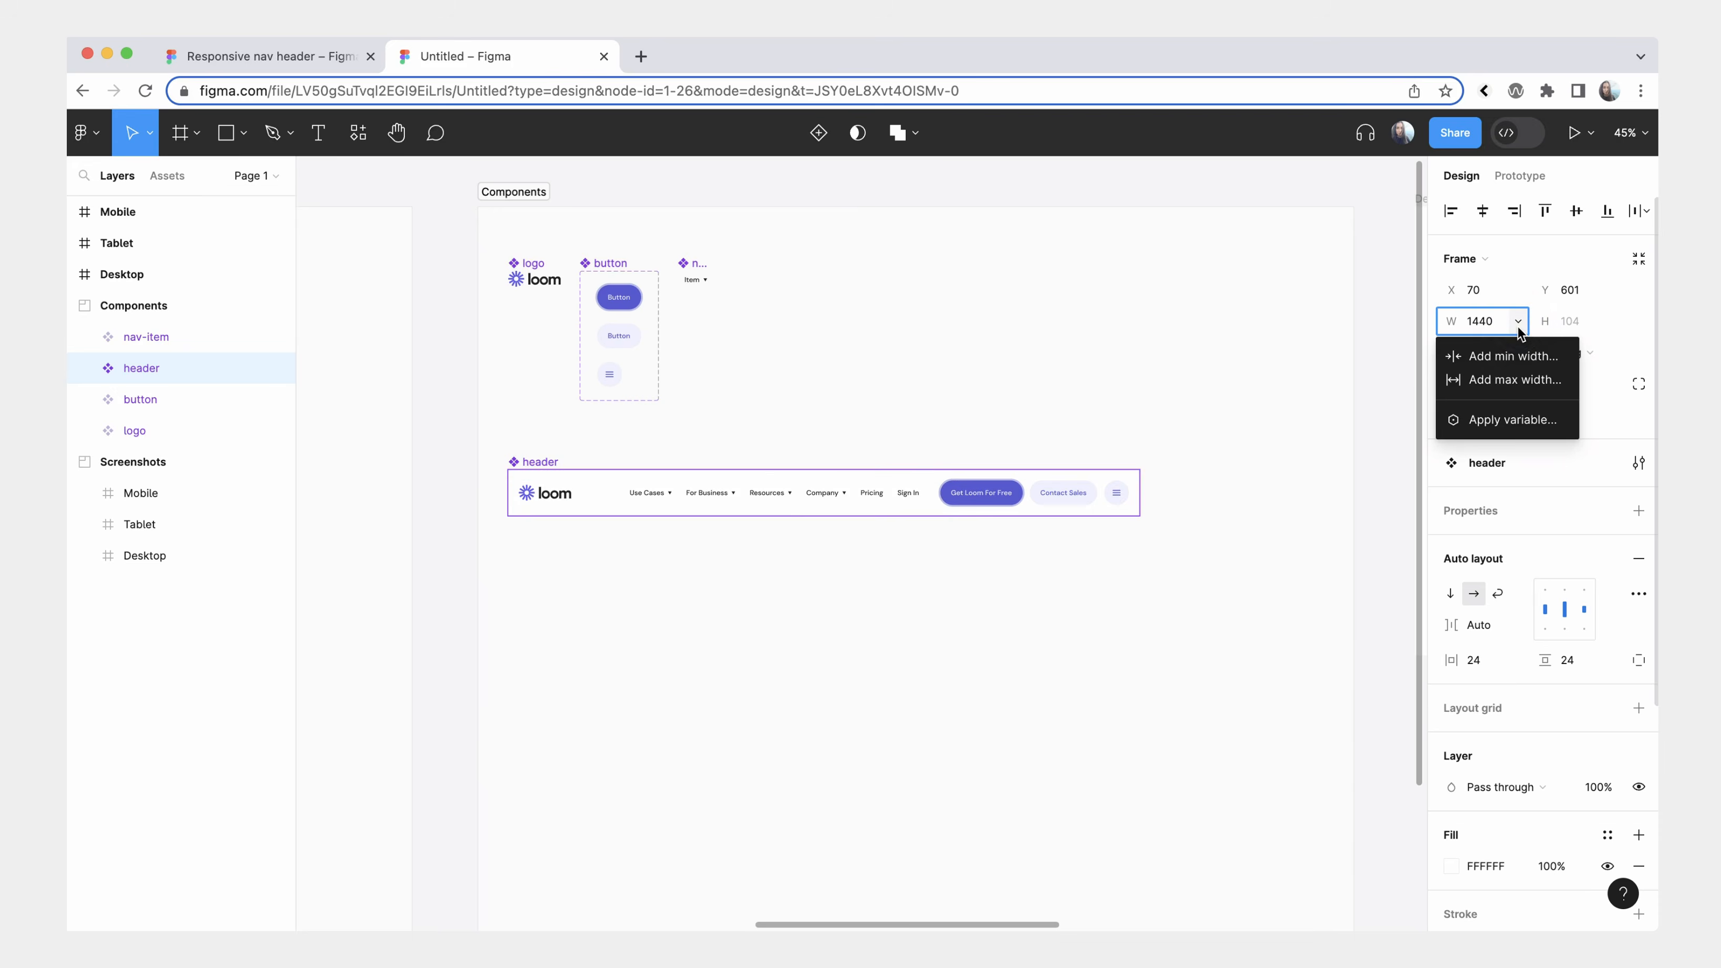
pyautogui.click(1513, 420)
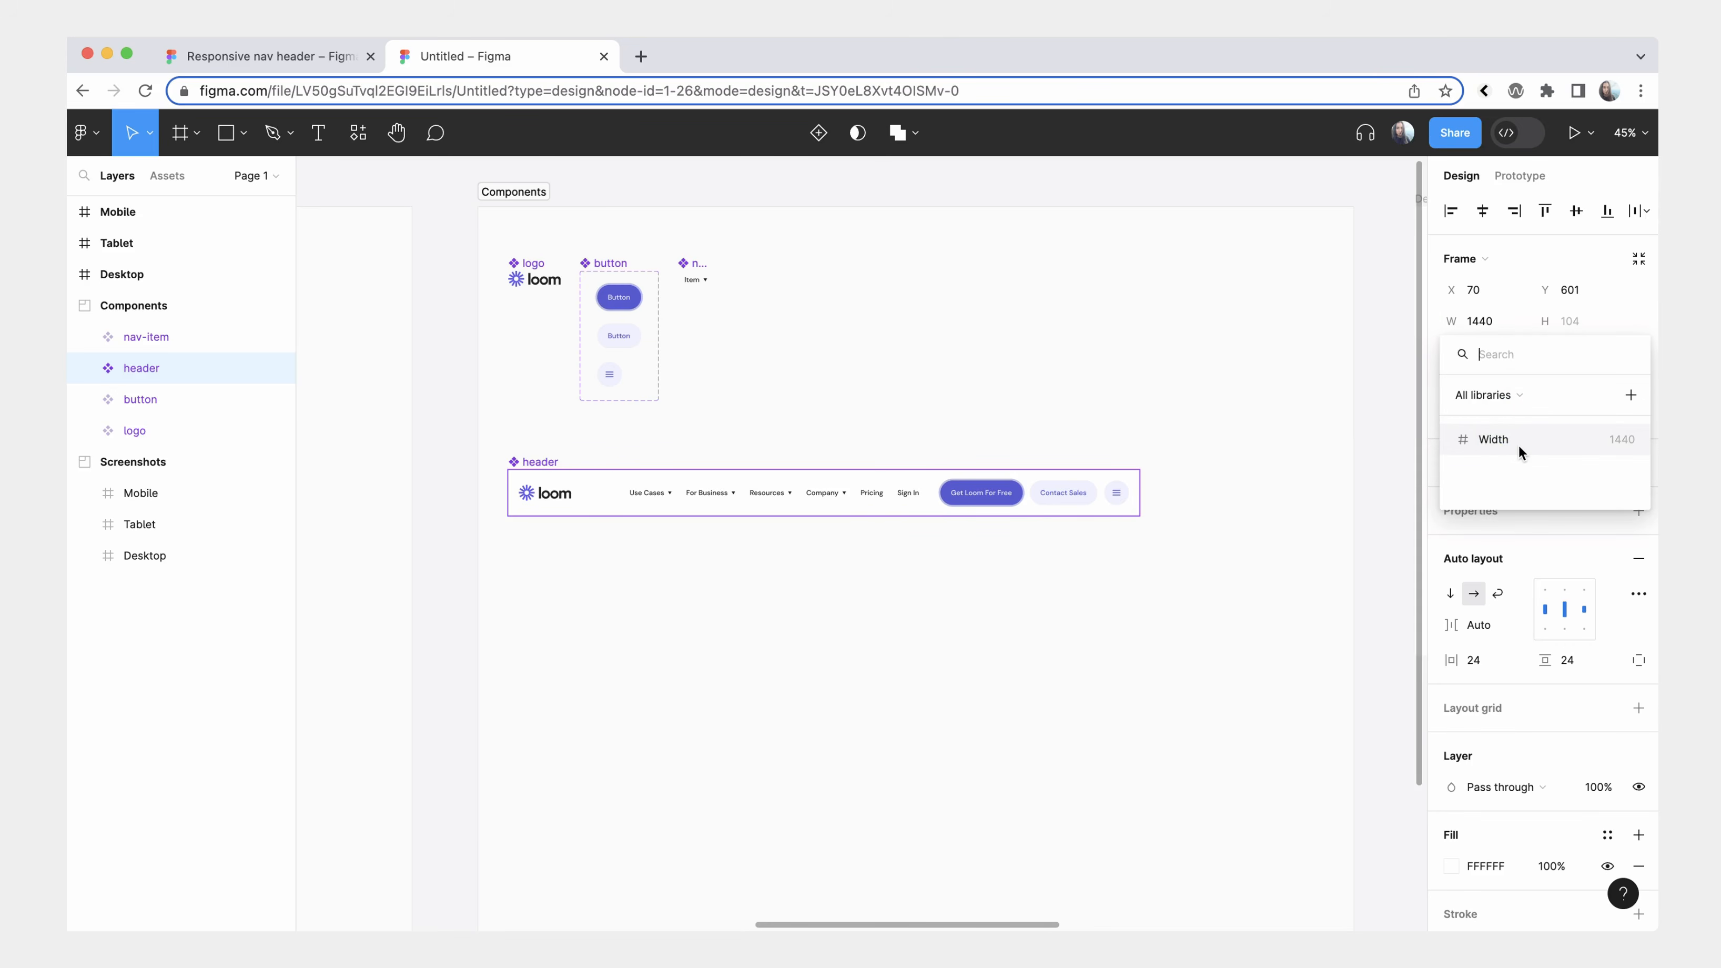
pyautogui.click(1518, 441)
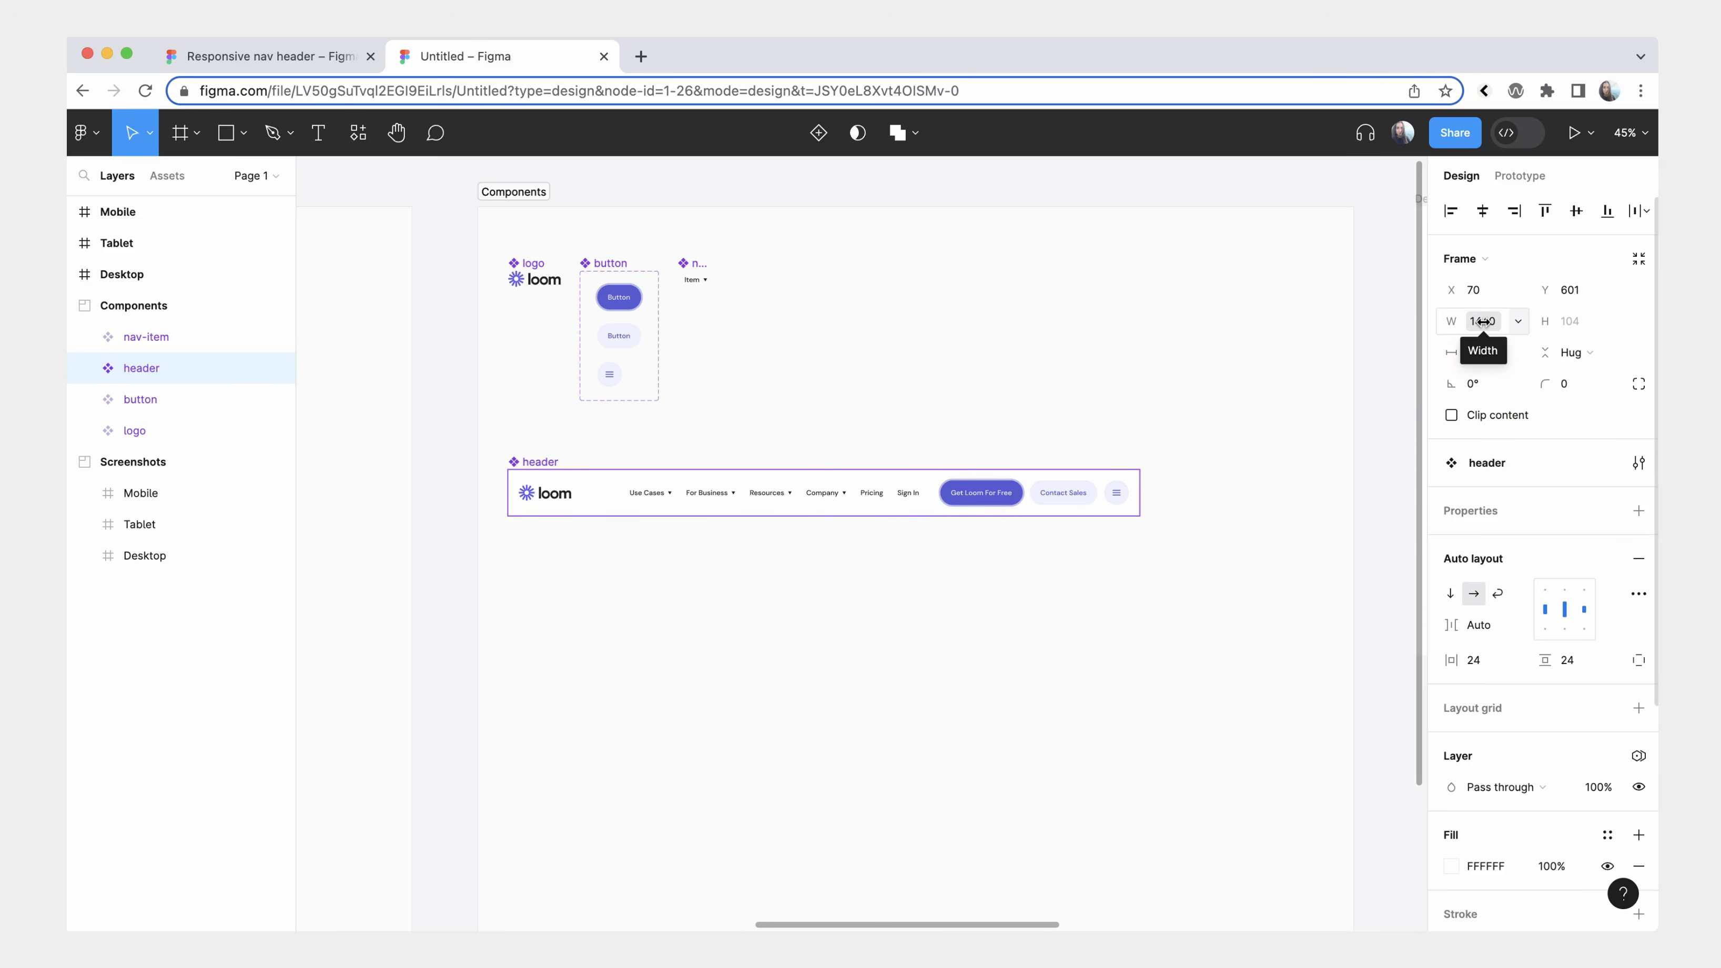
pyautogui.click(1195, 615)
# Place a copy of the header component in the Desktop frame, centred horizontally and aligned to the frame's top edge.
pyautogui.scroll(-3, 1195, 615)
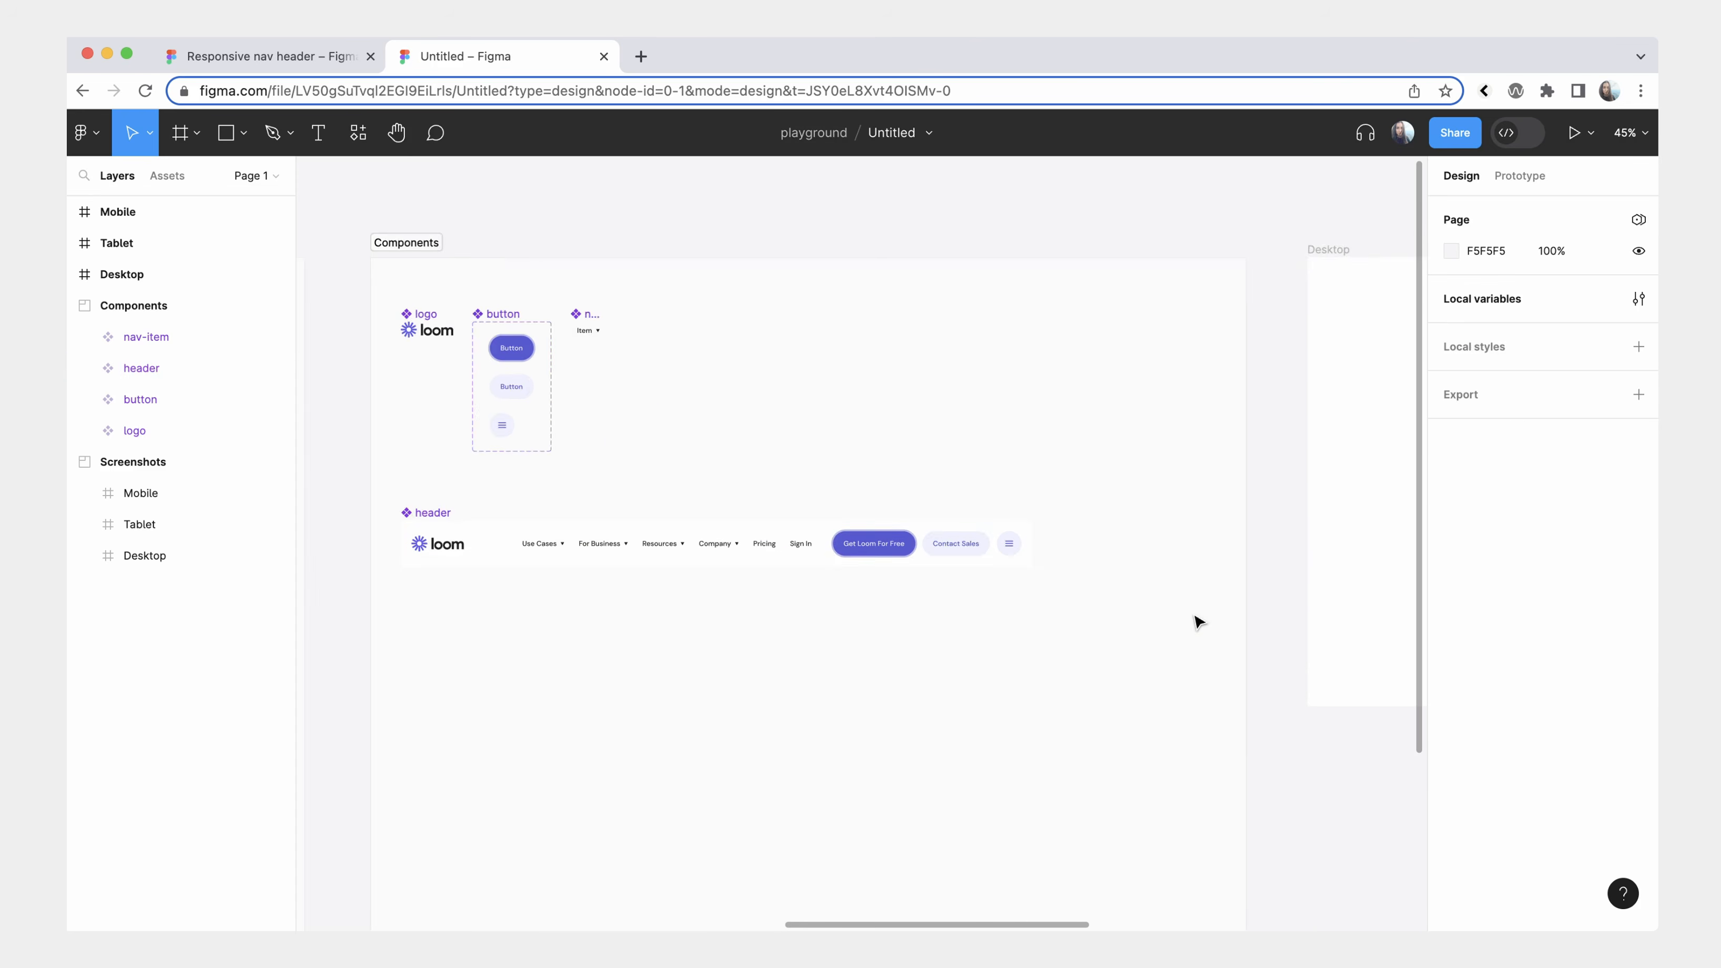
pyautogui.click(792, 550)
pyautogui.moveTo(738, 561); pyautogui.dragTo(892, 666)
pyautogui.hscroll(4, 891, 665)
pyautogui.scroll(2, 891, 665)
pyautogui.moveTo(543, 769); pyautogui.dragTo(1122, 465)
pyautogui.hscroll(4, 1033, 512)
pyautogui.scroll(1, 1034, 512)
pyautogui.click(1483, 211)
pyautogui.click(1545, 211)
# Copy the header instance from the Desktop frame and paste it into the Tablet and Mobile frames.
pyautogui.hotkey('ctrl', 'c')
pyautogui.hscroll(3, 1183, 434)
pyautogui.click(1145, 420)
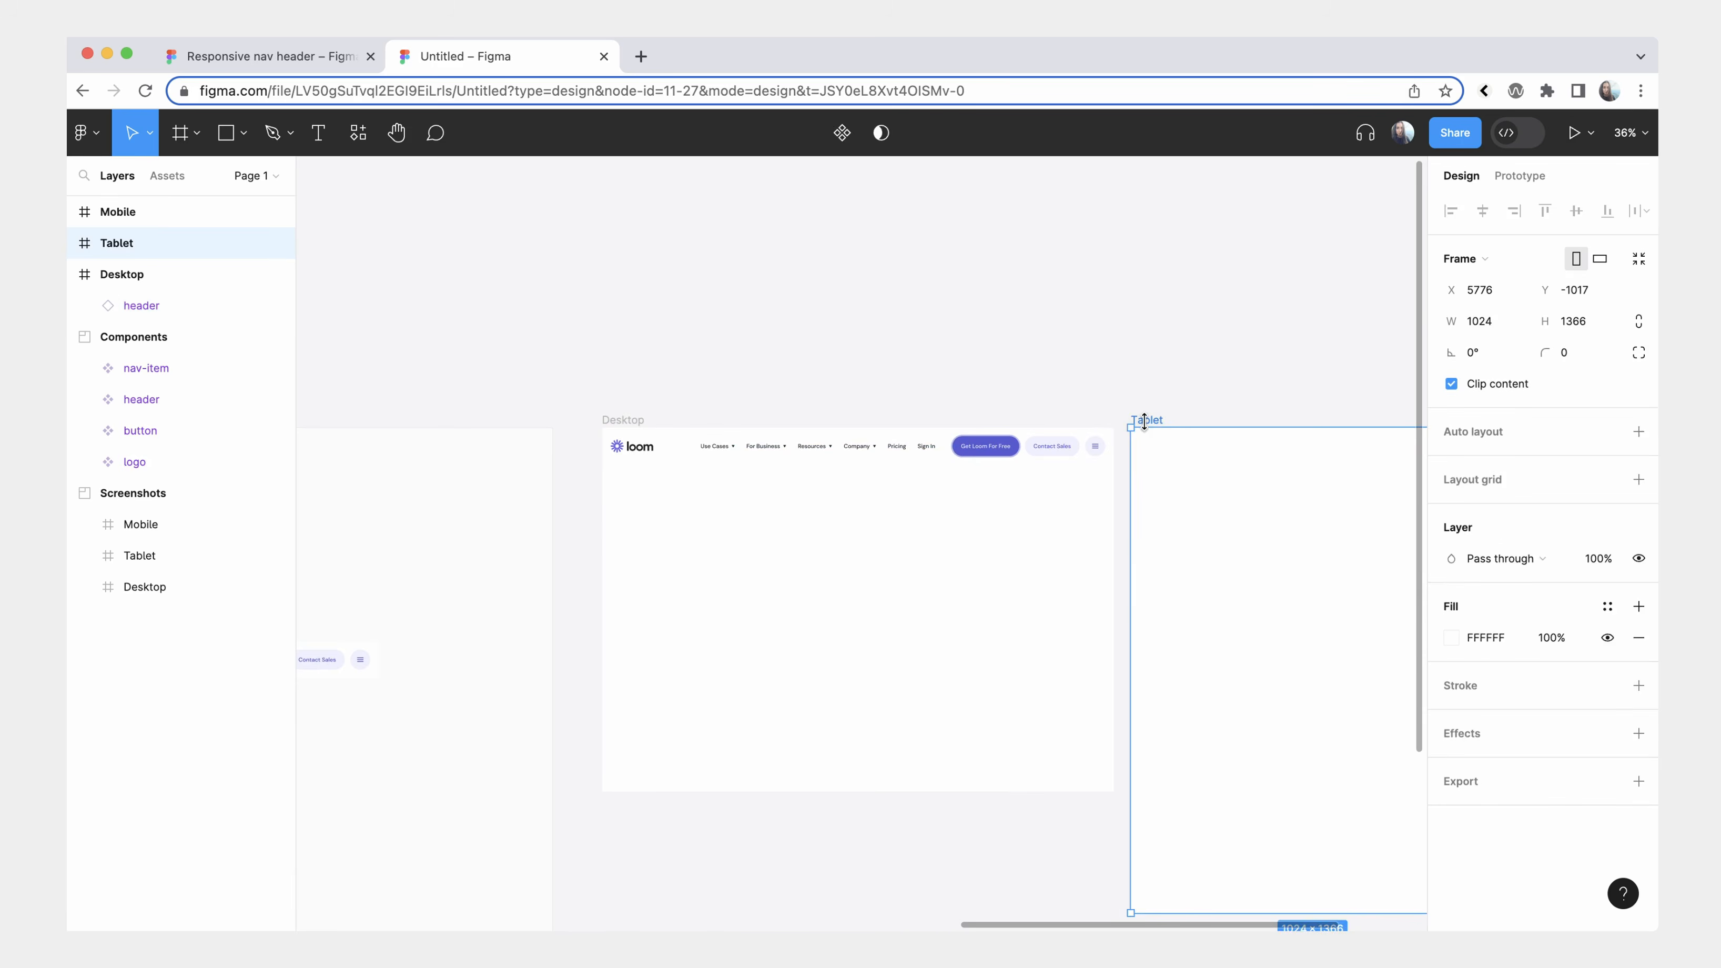
pyautogui.hotkey('ctrl', 'v')
pyautogui.hscroll(4, 1145, 427)
pyautogui.click(1177, 479)
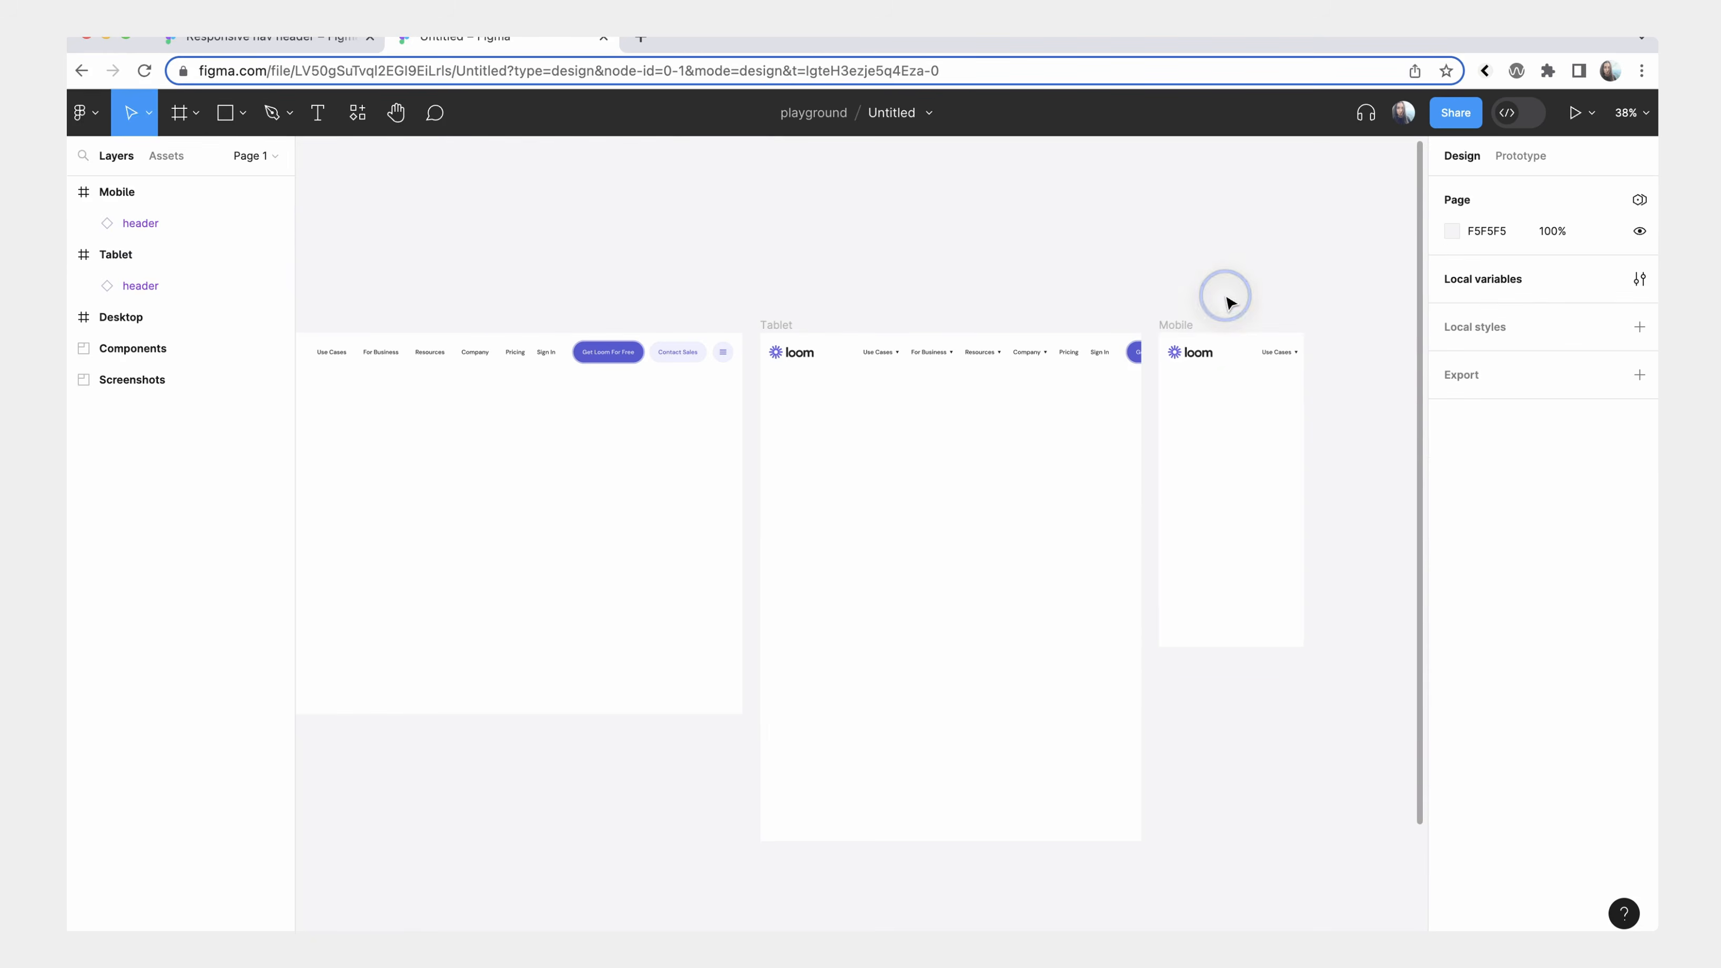
# Set the Tablet frame's Breakpoints mode to Tablet and move its header instance to X 0, Y 0 within the frame.
pyautogui.click(1179, 324)
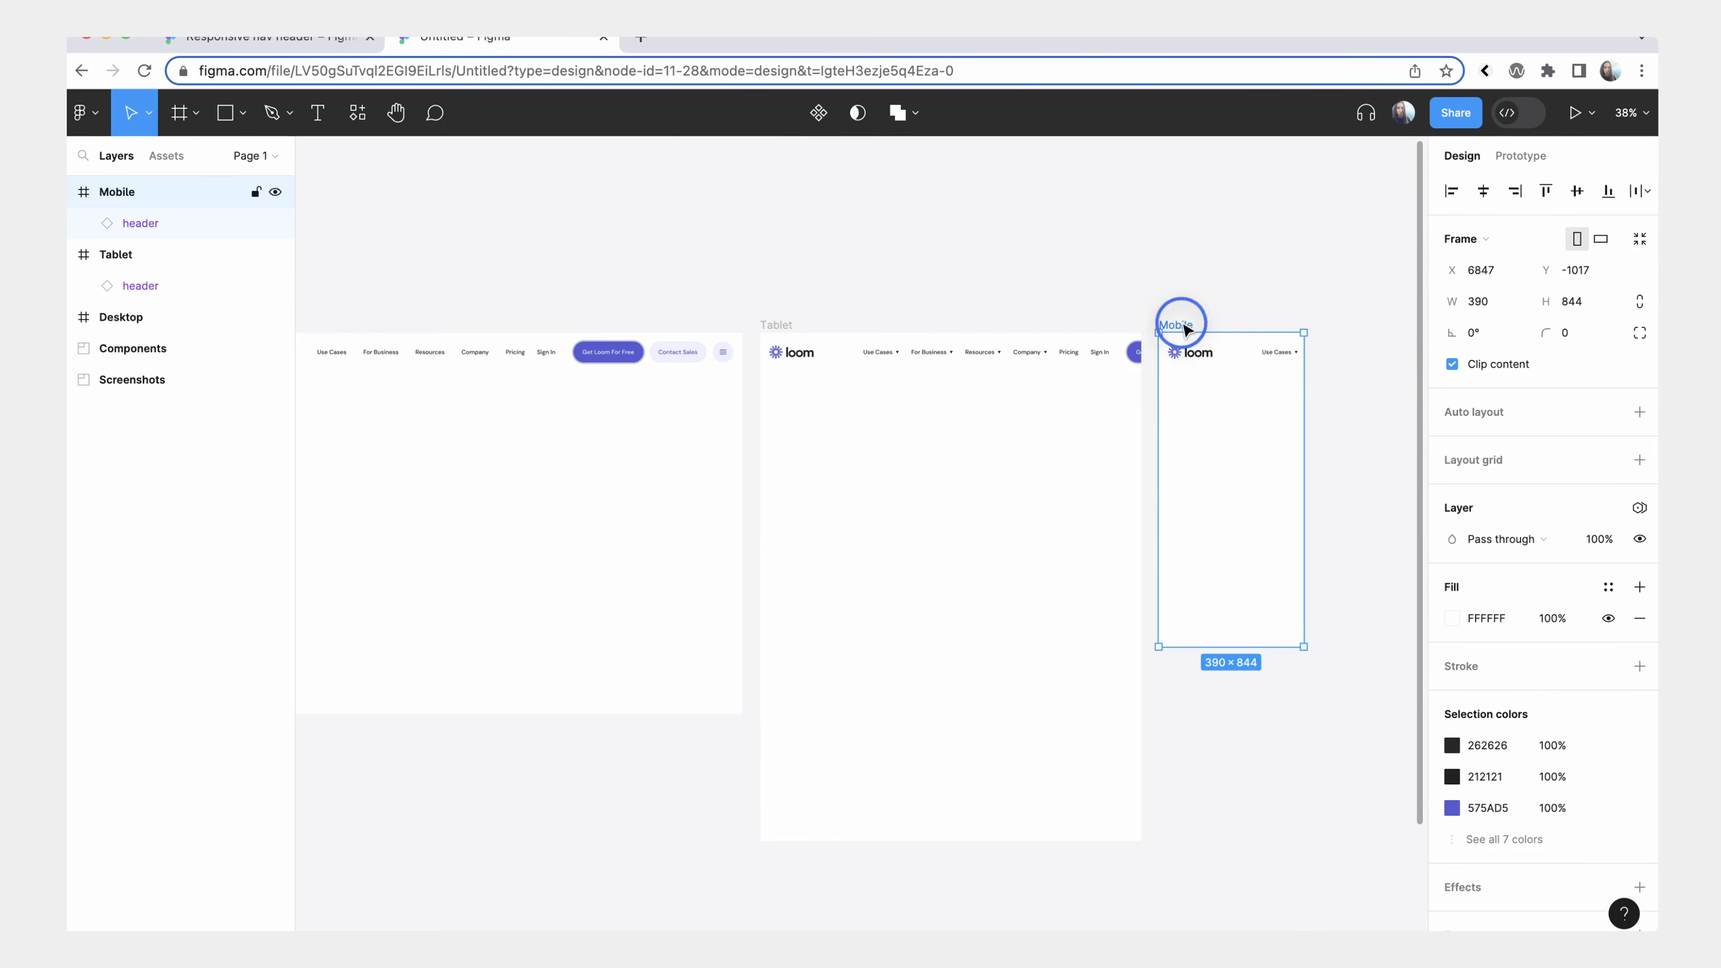
pyautogui.click(1136, 411)
pyautogui.hscroll(-5, 786, 331)
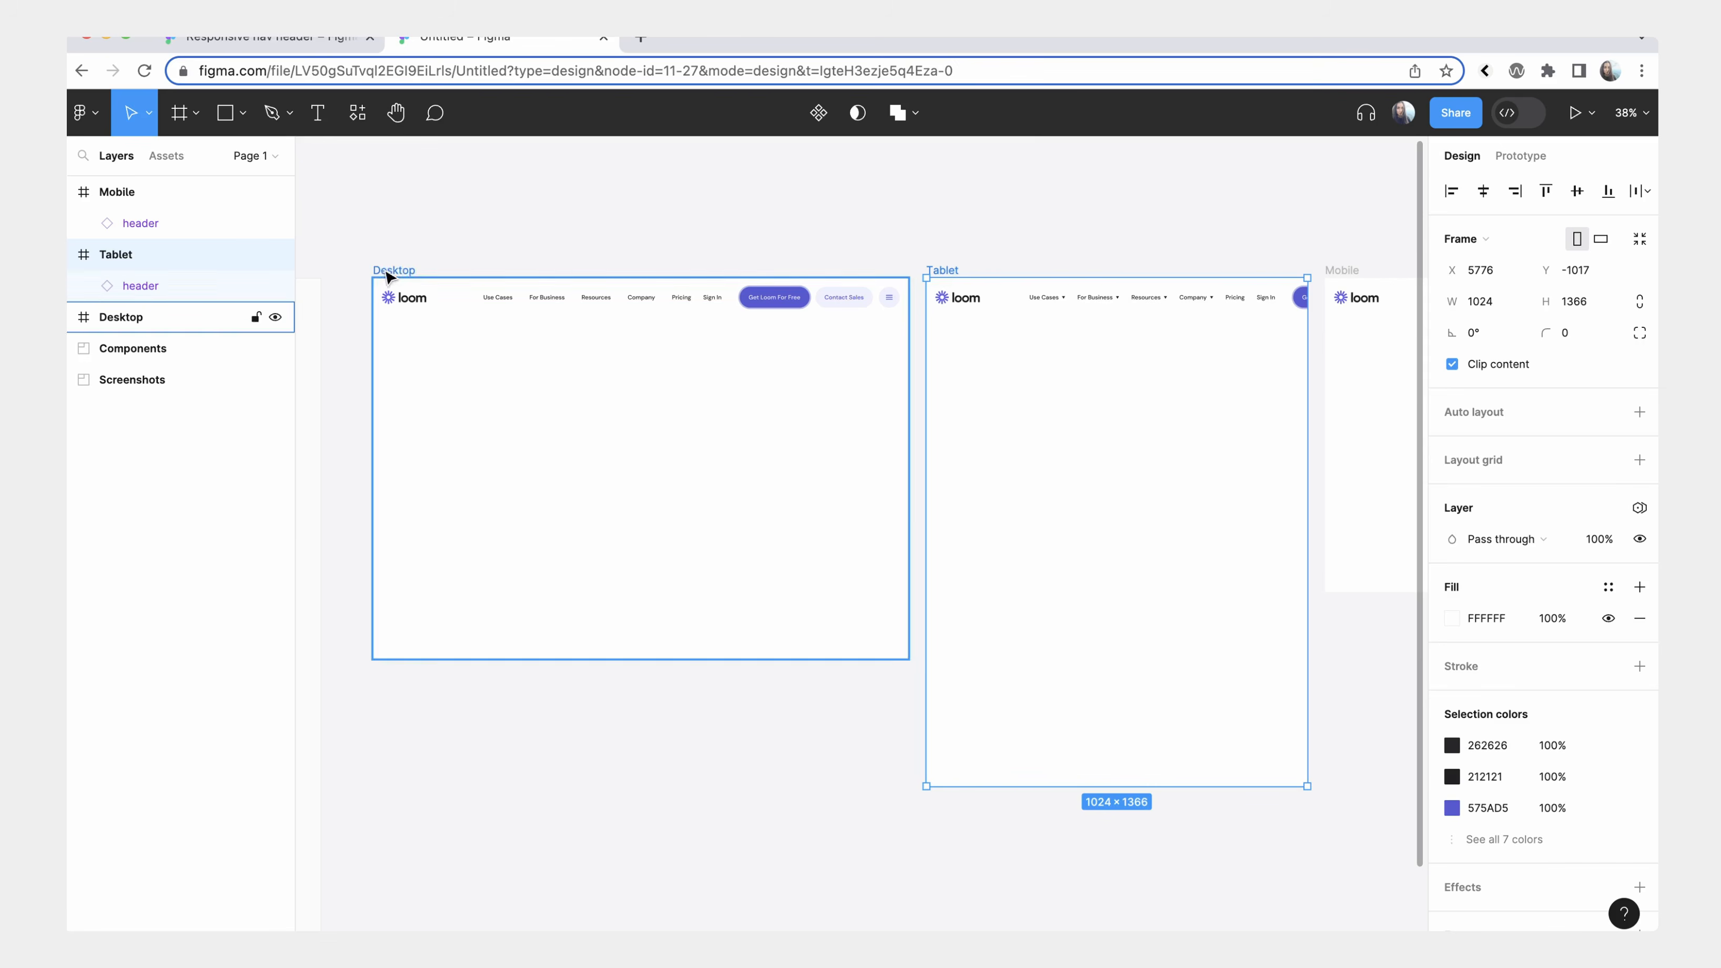
pyautogui.hscroll(3, 1183, 392)
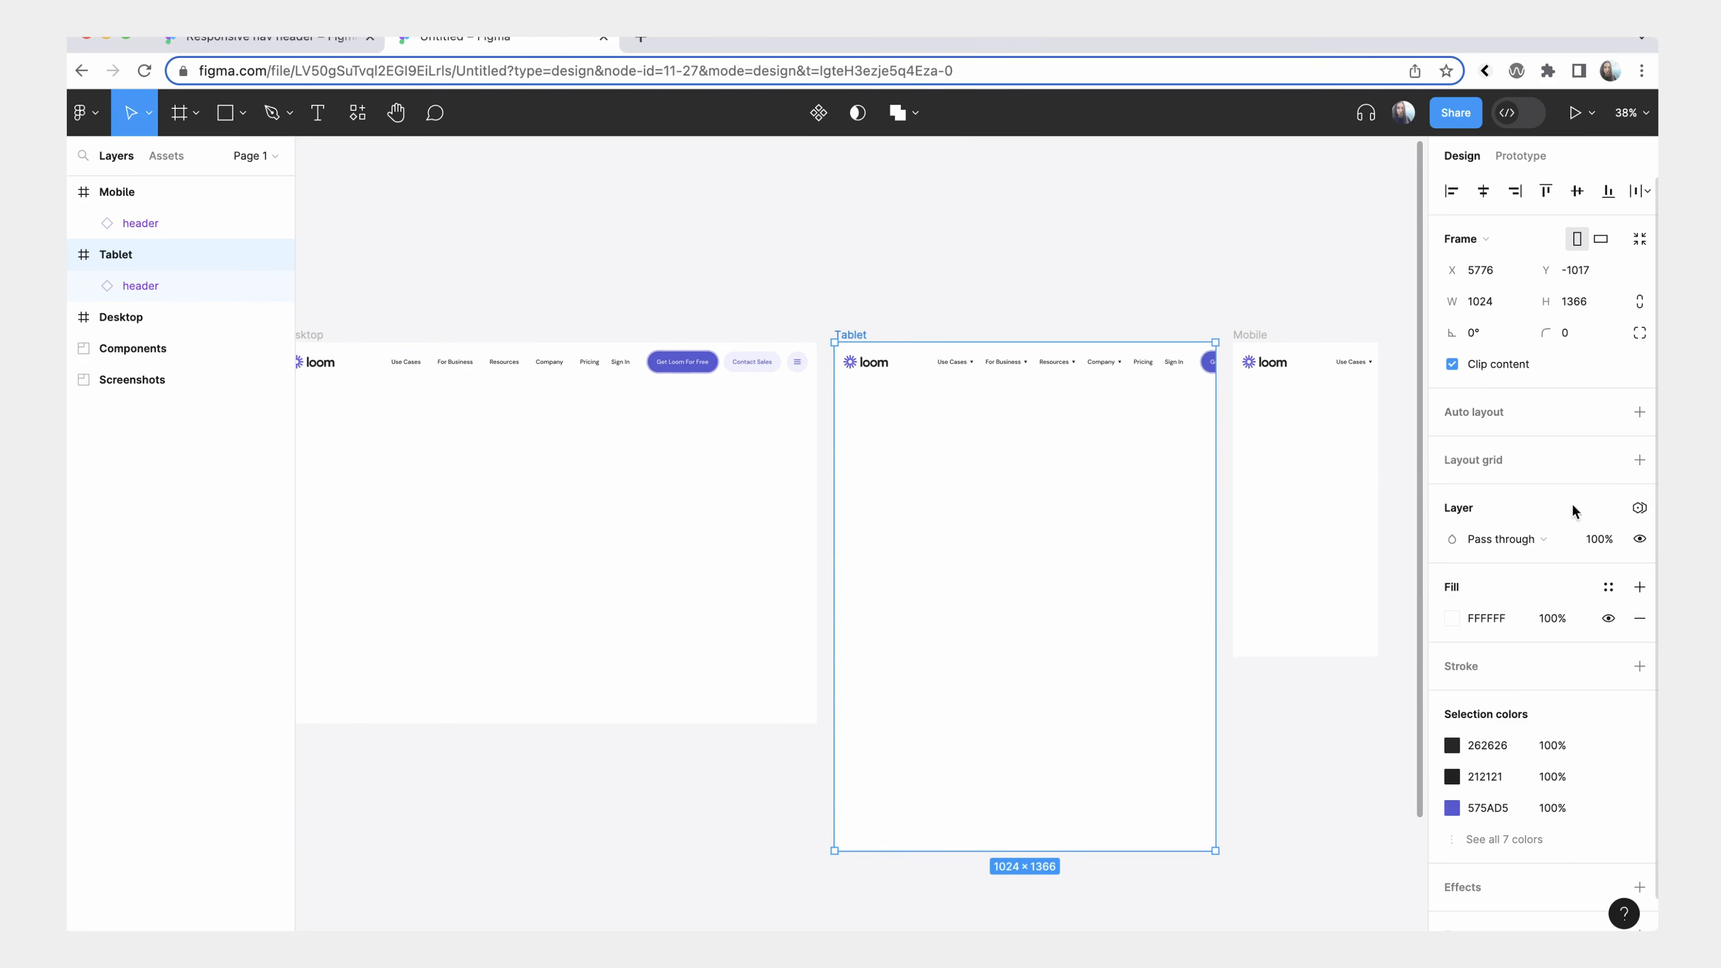
pyautogui.click(1641, 509)
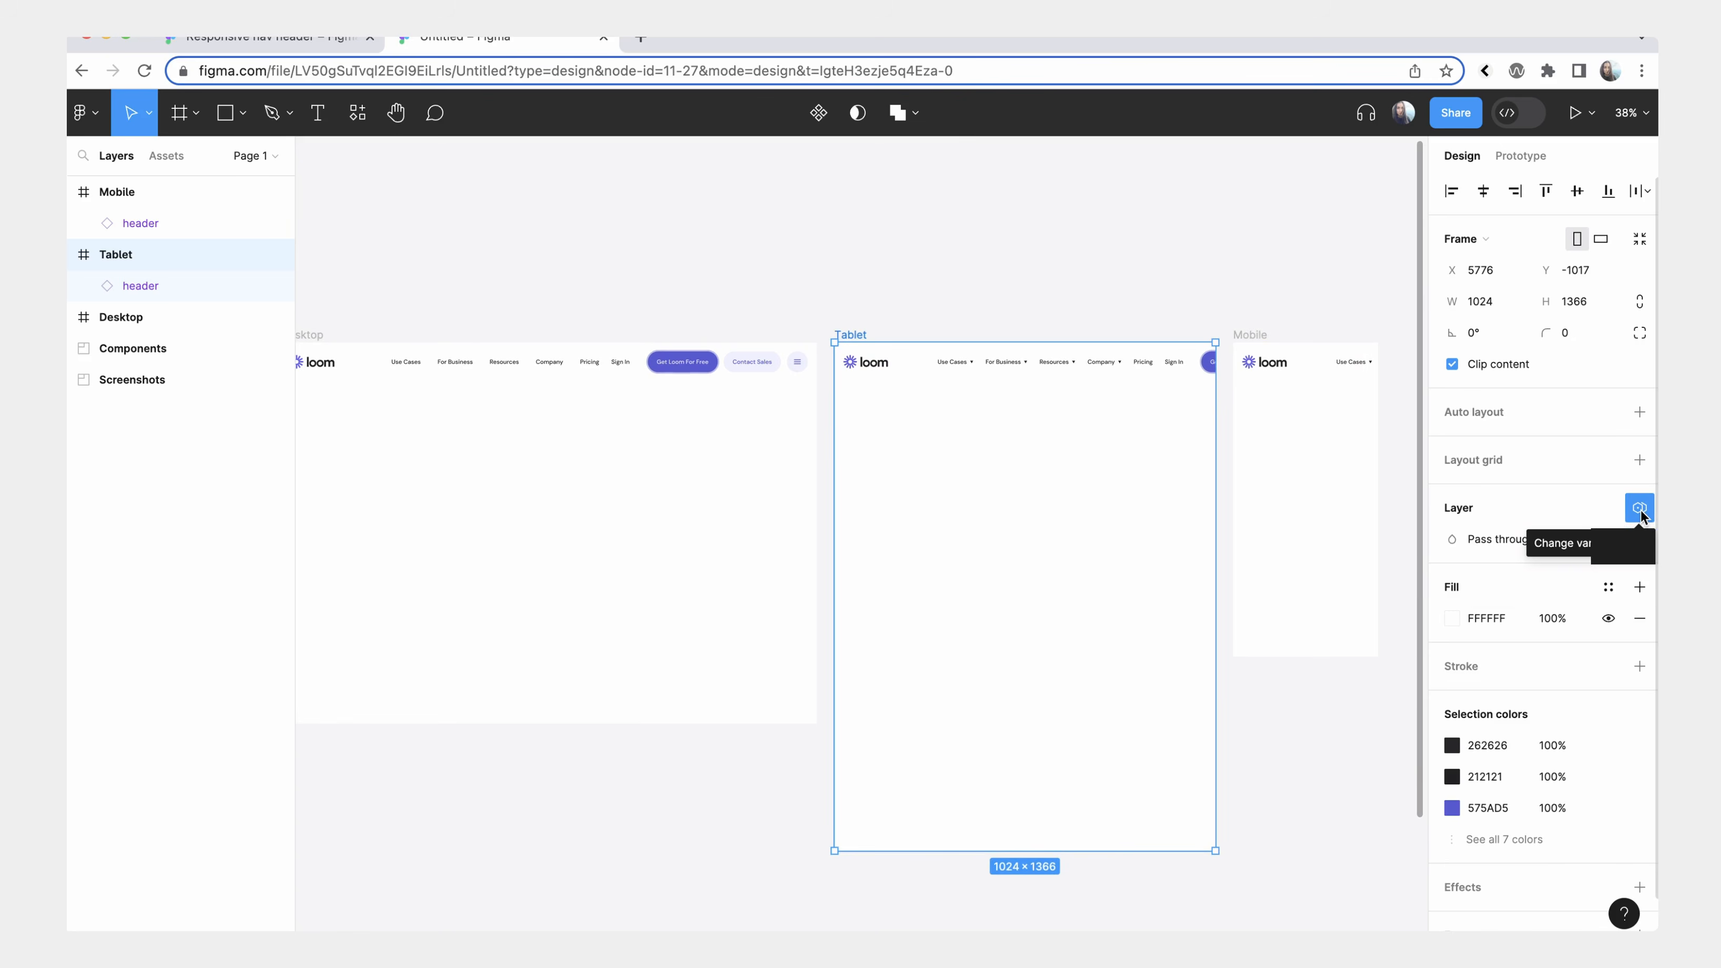
pyautogui.moveTo(1539, 573)
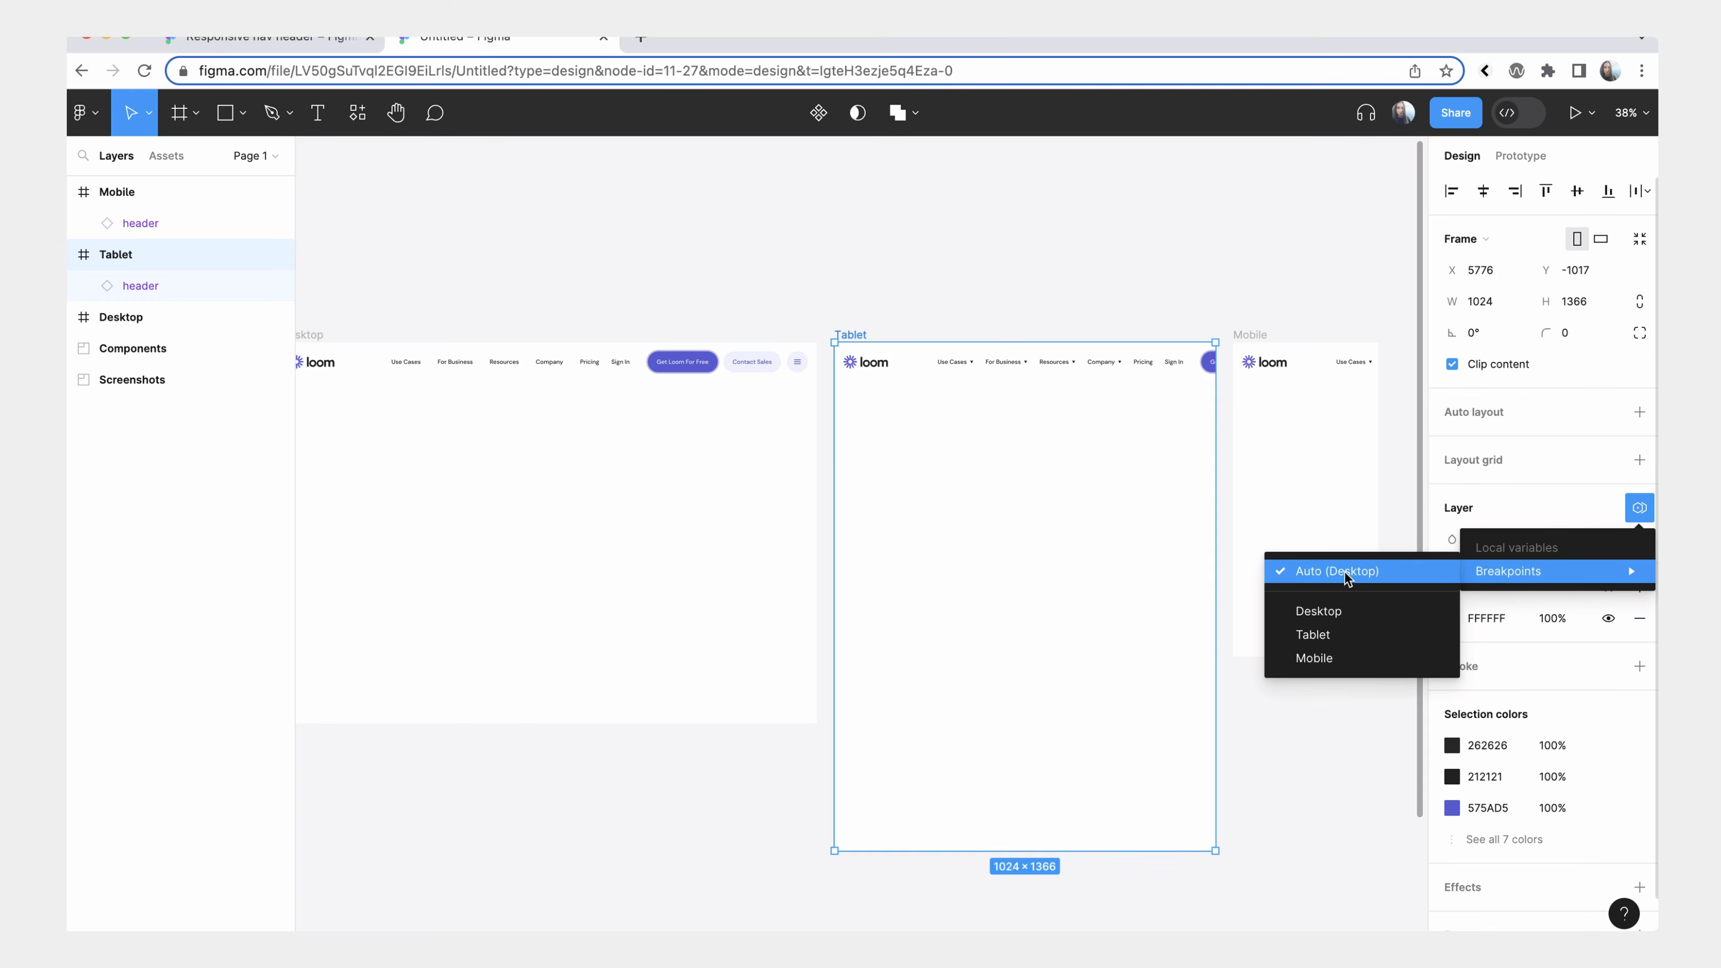
pyautogui.click(1312, 634)
pyautogui.click(1099, 425)
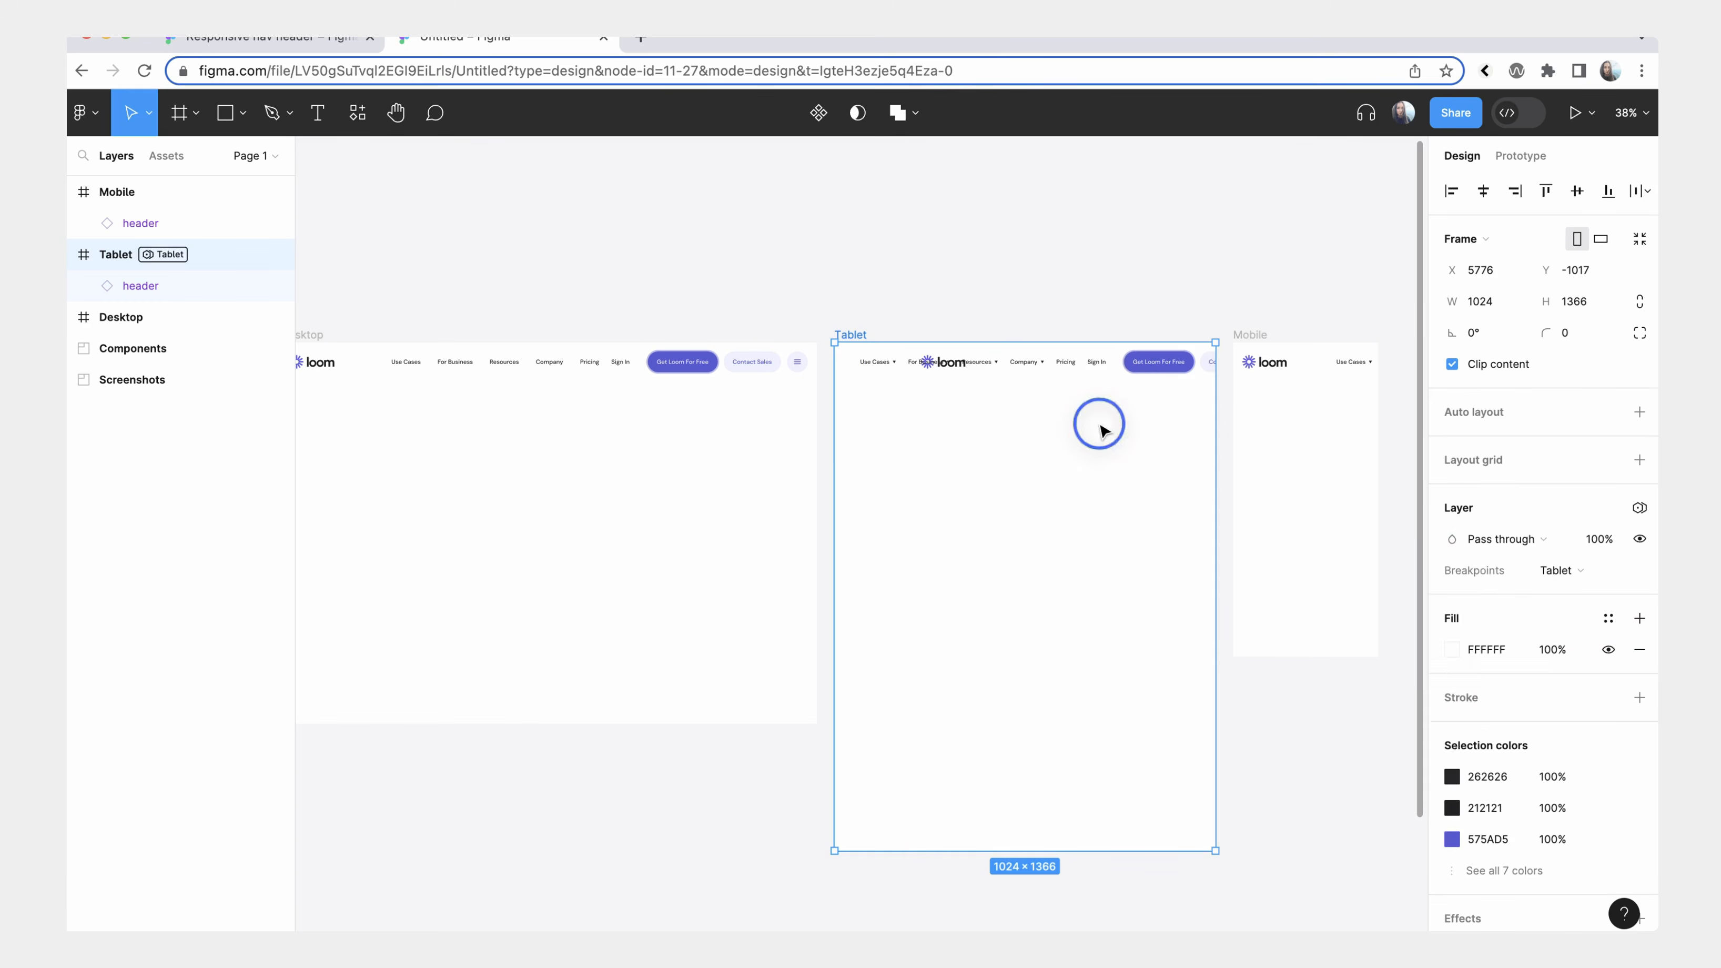
pyautogui.click(1035, 362)
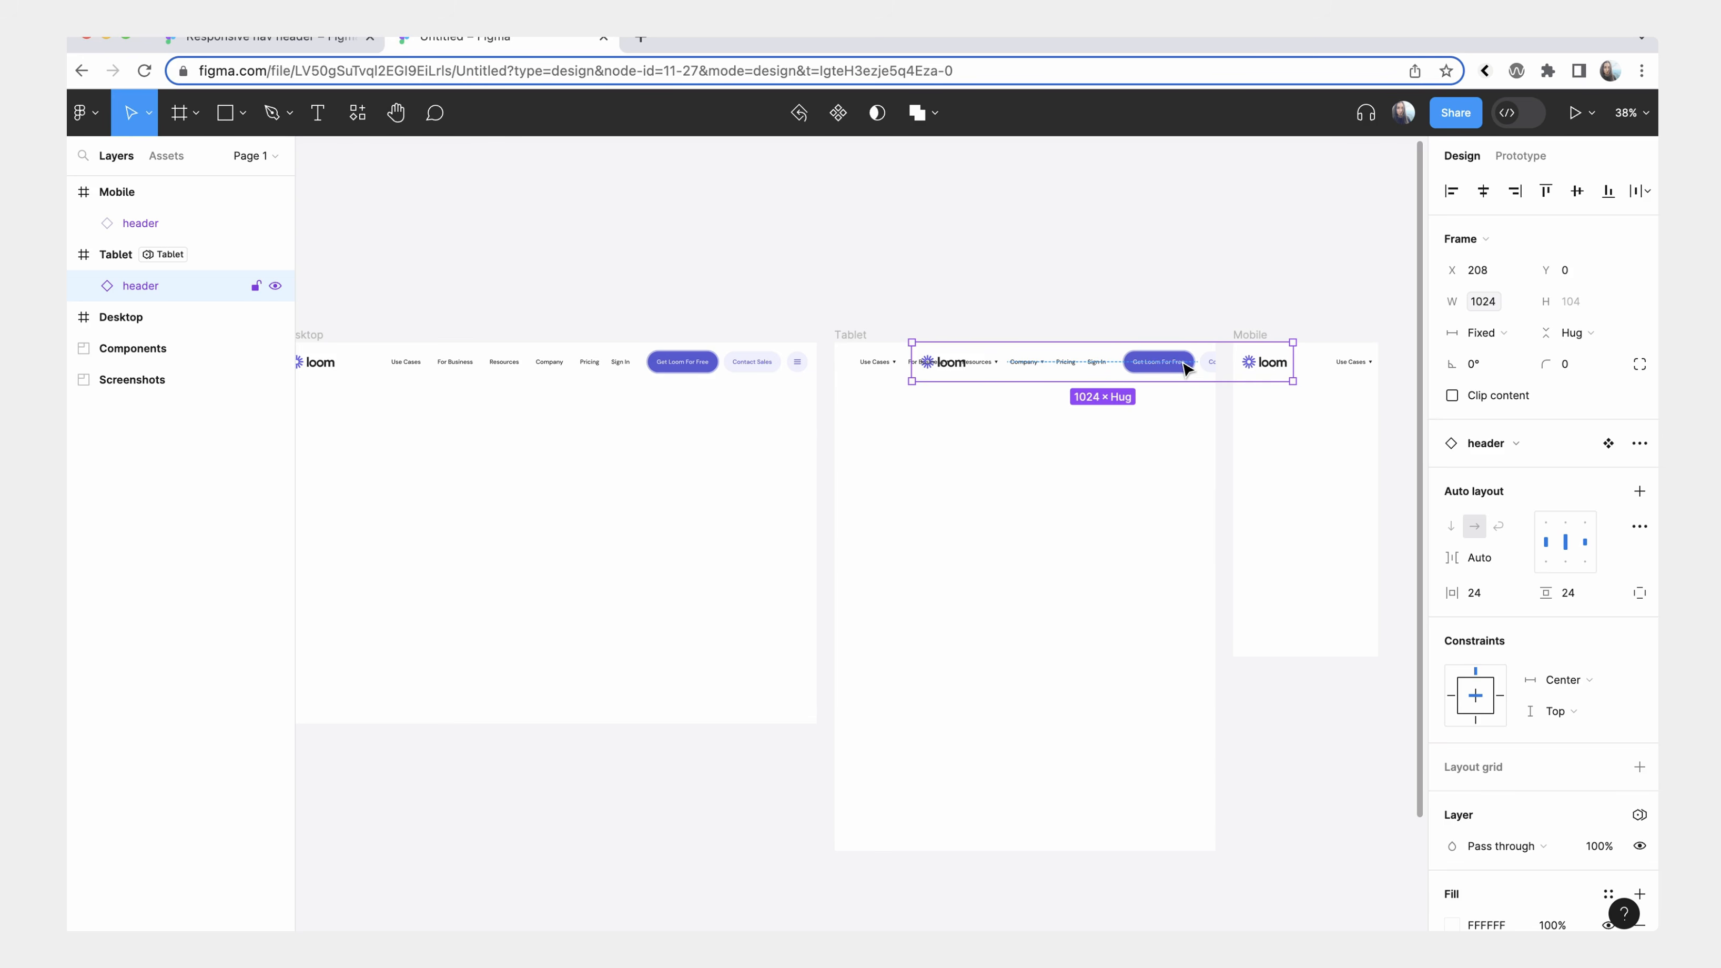
pyautogui.moveTo(1184, 371); pyautogui.dragTo(1126, 366)
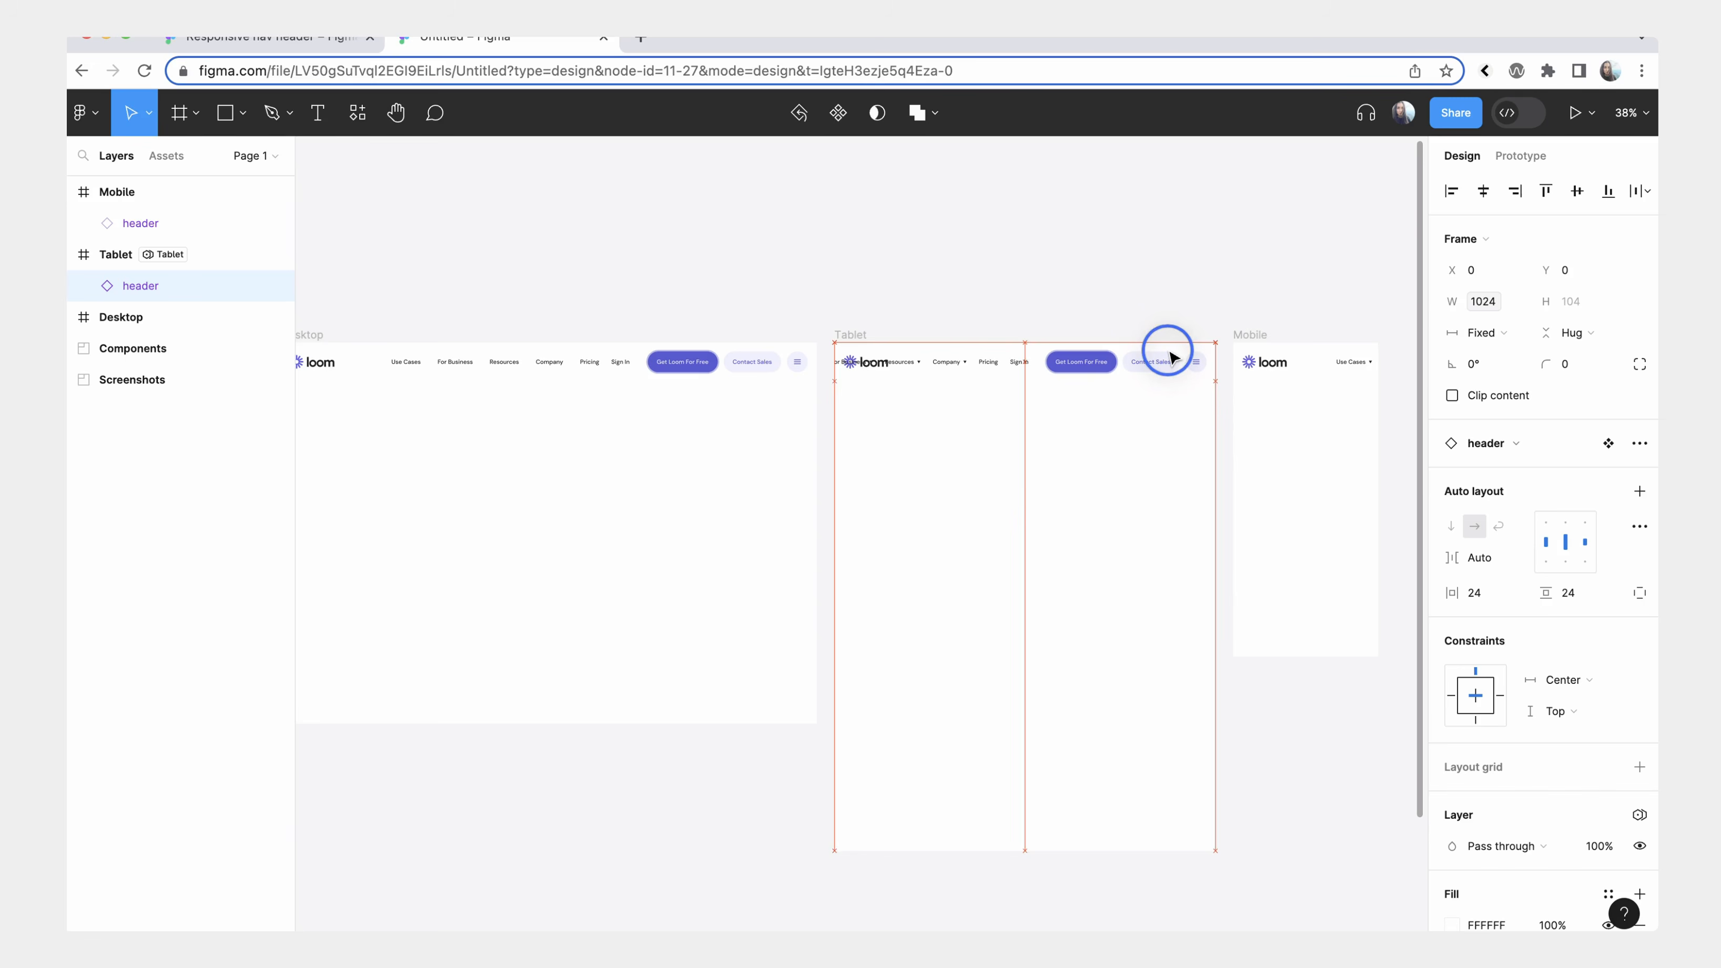
# Set the Mobile frame's Breakpoints variable mode to Mobile.
pyautogui.click(1308, 364)
pyautogui.hscroll(1, 1308, 364)
pyautogui.scroll(1, 1308, 364)
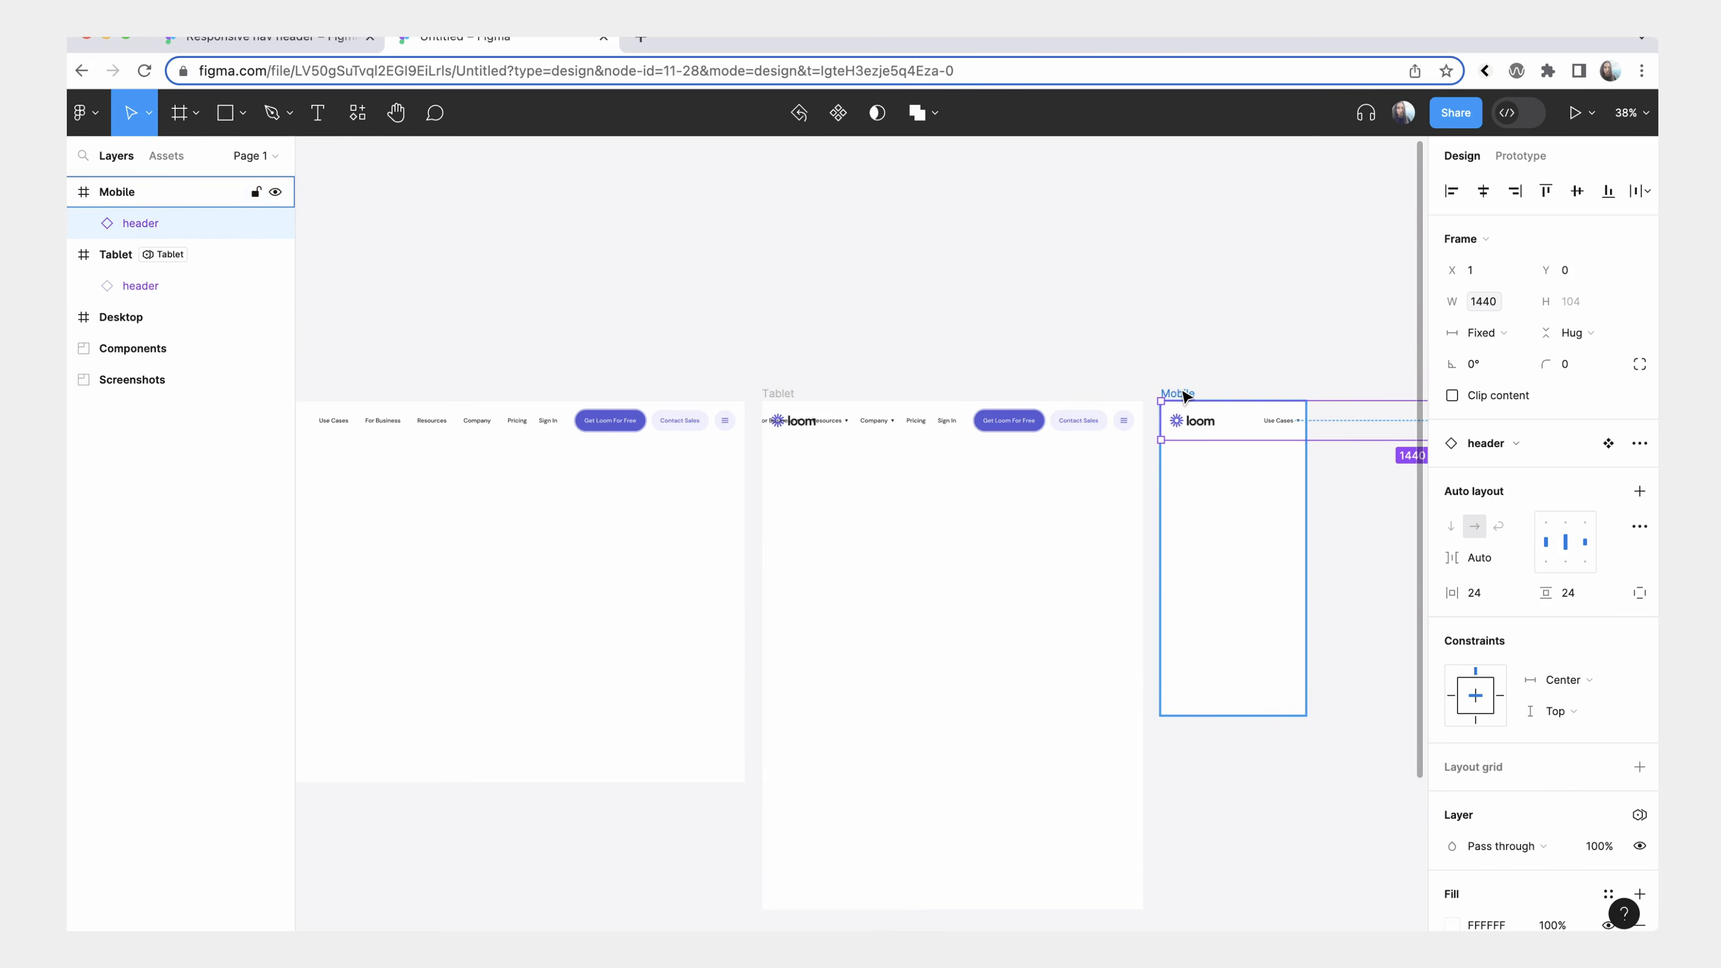
pyautogui.click(1184, 393)
pyautogui.scroll(-1, 1178, 392)
pyautogui.hscroll(1, 1177, 392)
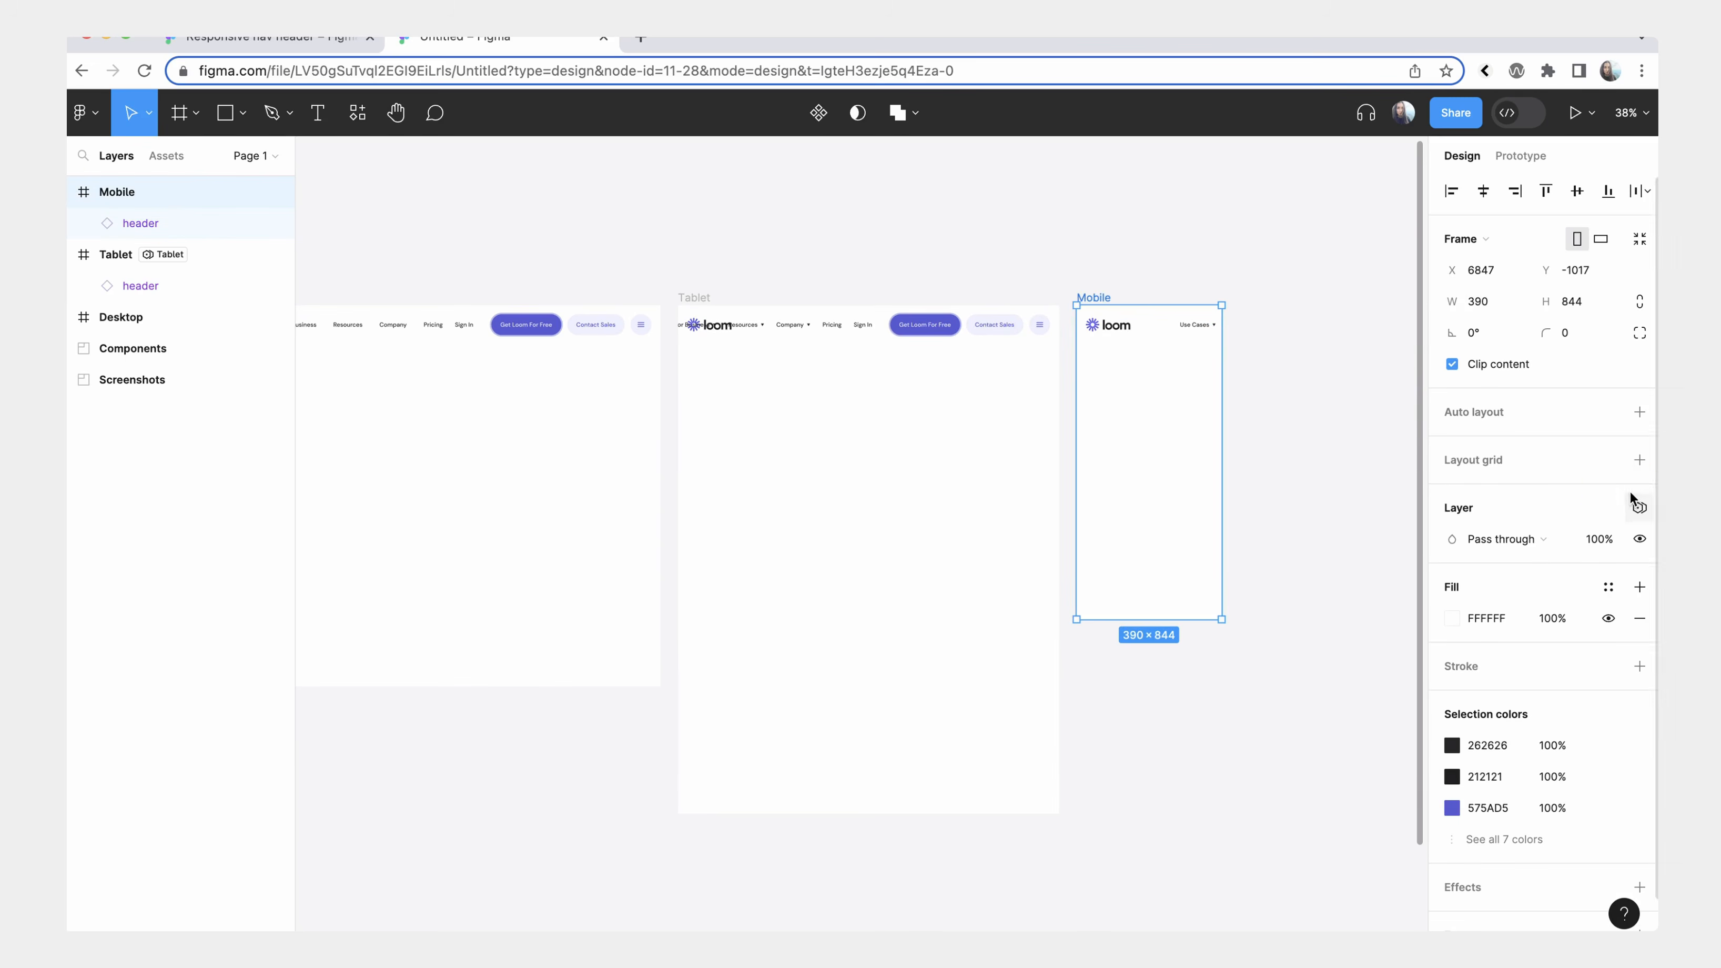
pyautogui.click(1639, 508)
pyautogui.click(1584, 571)
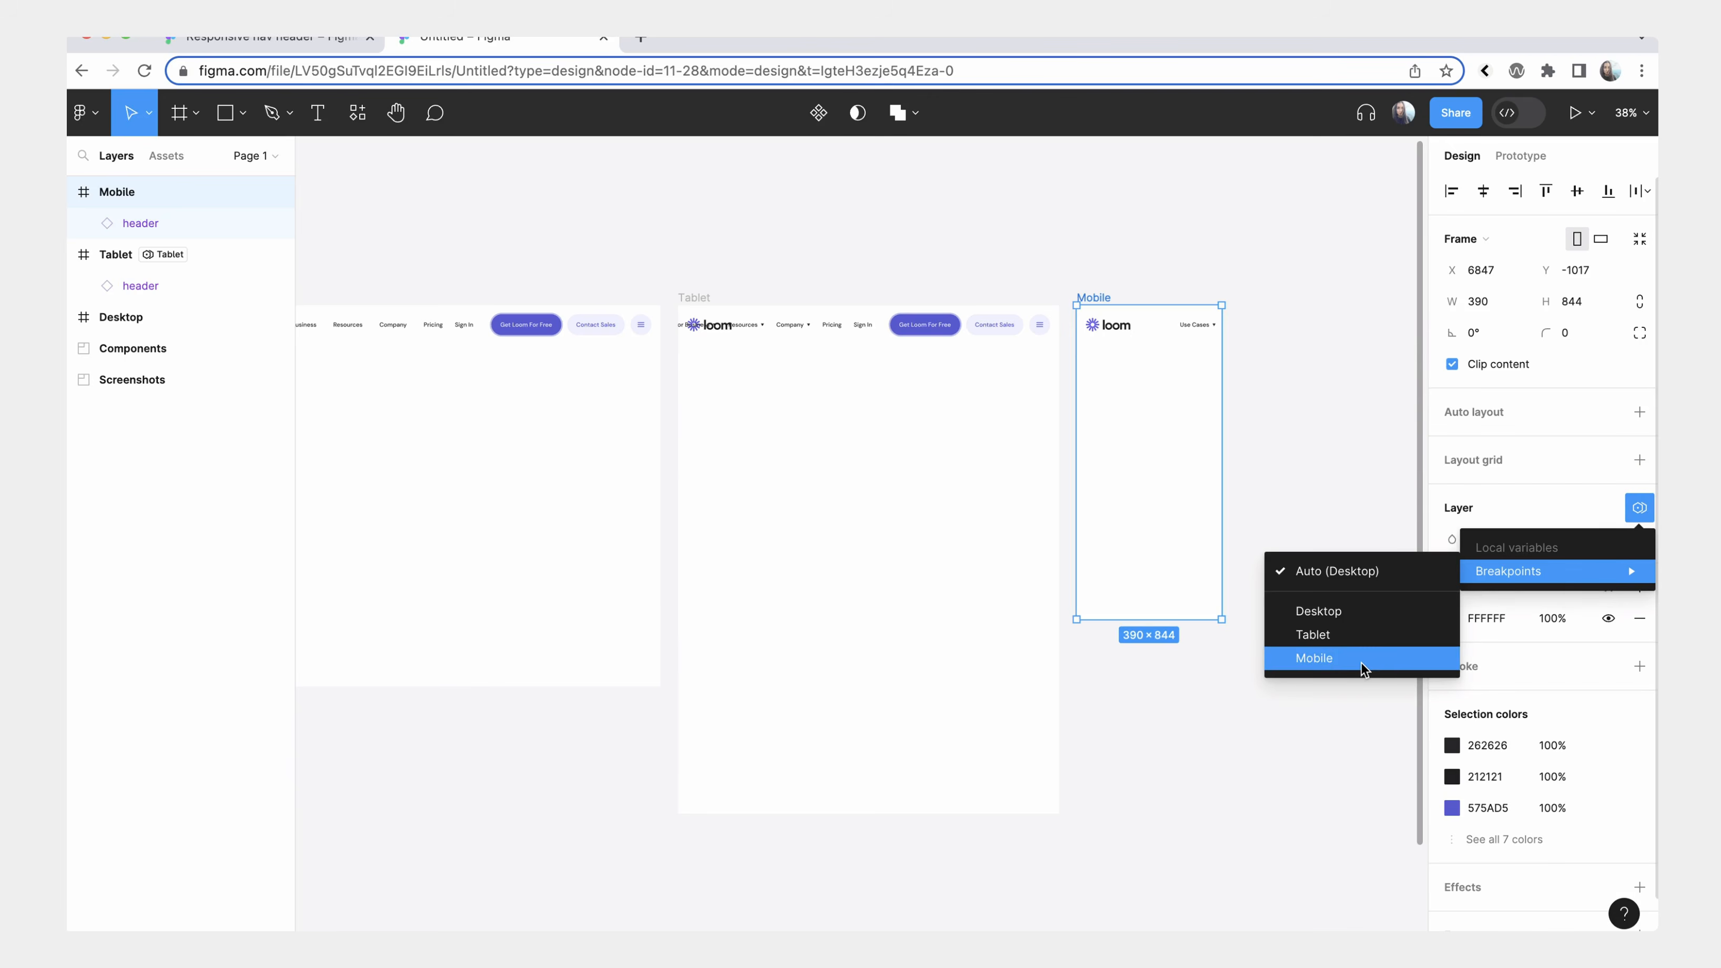
pyautogui.click(1315, 657)
pyautogui.click(1171, 327)
pyautogui.click(1209, 374)
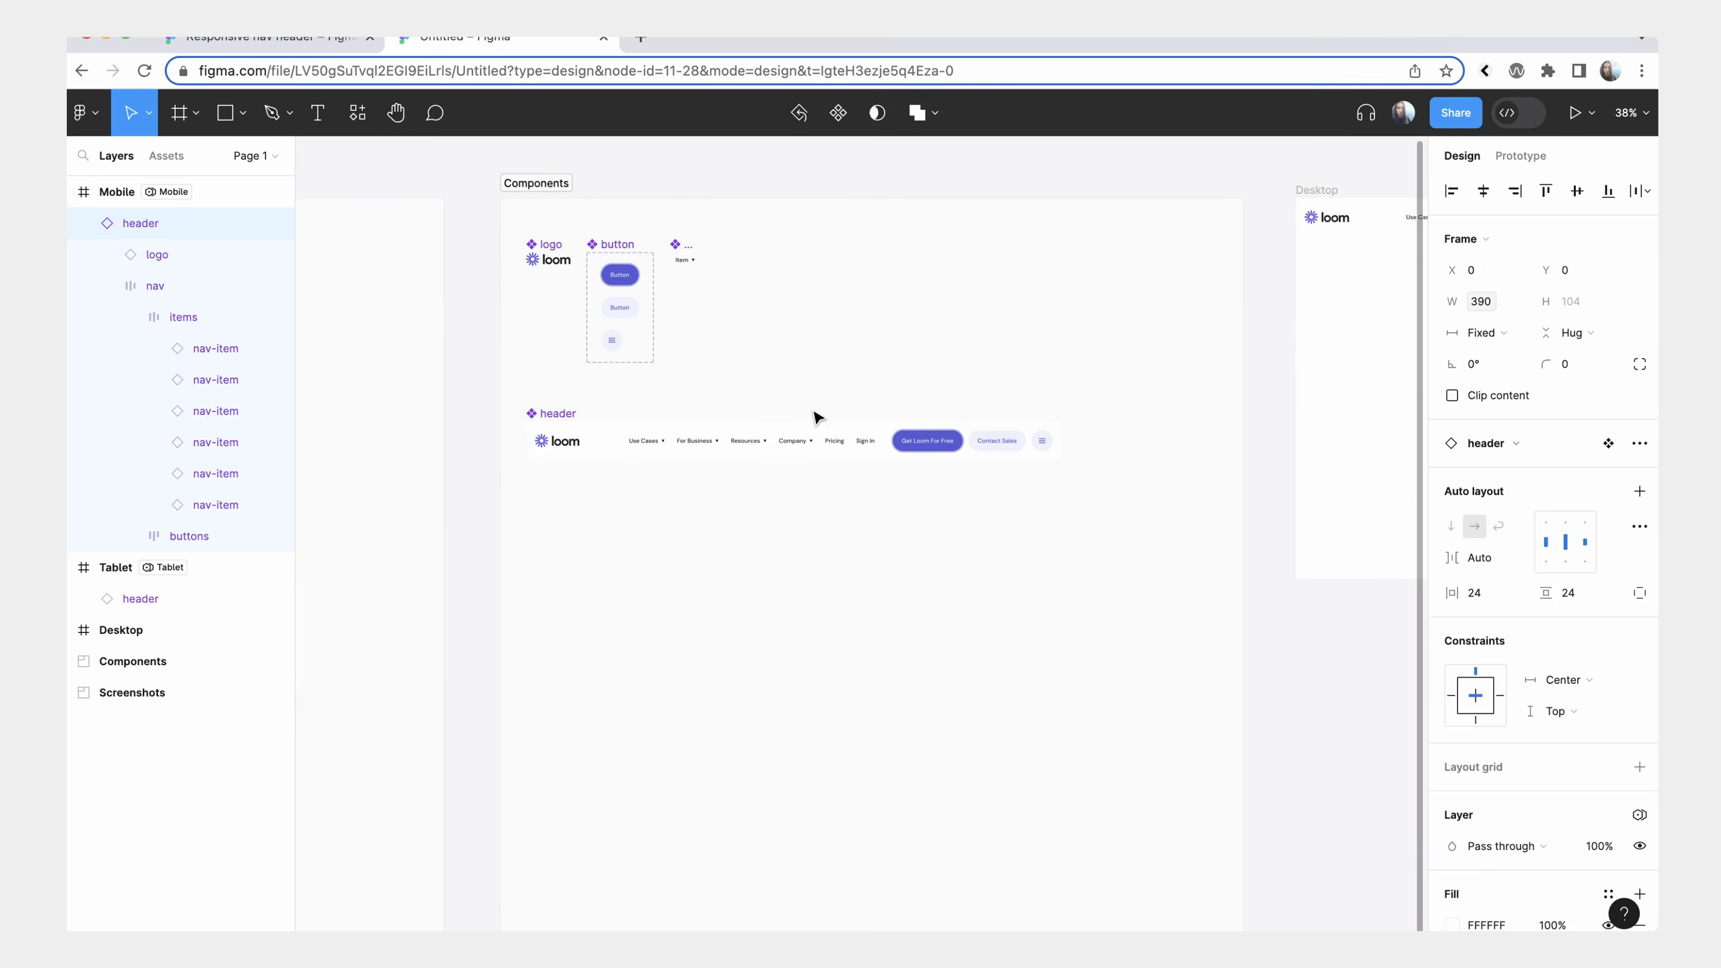
# Bind the visibility of the header component's Use Cases, For Business, Resources, Company and Pricing nav items to the Desktop nav variable.
pyautogui.click(722, 442)
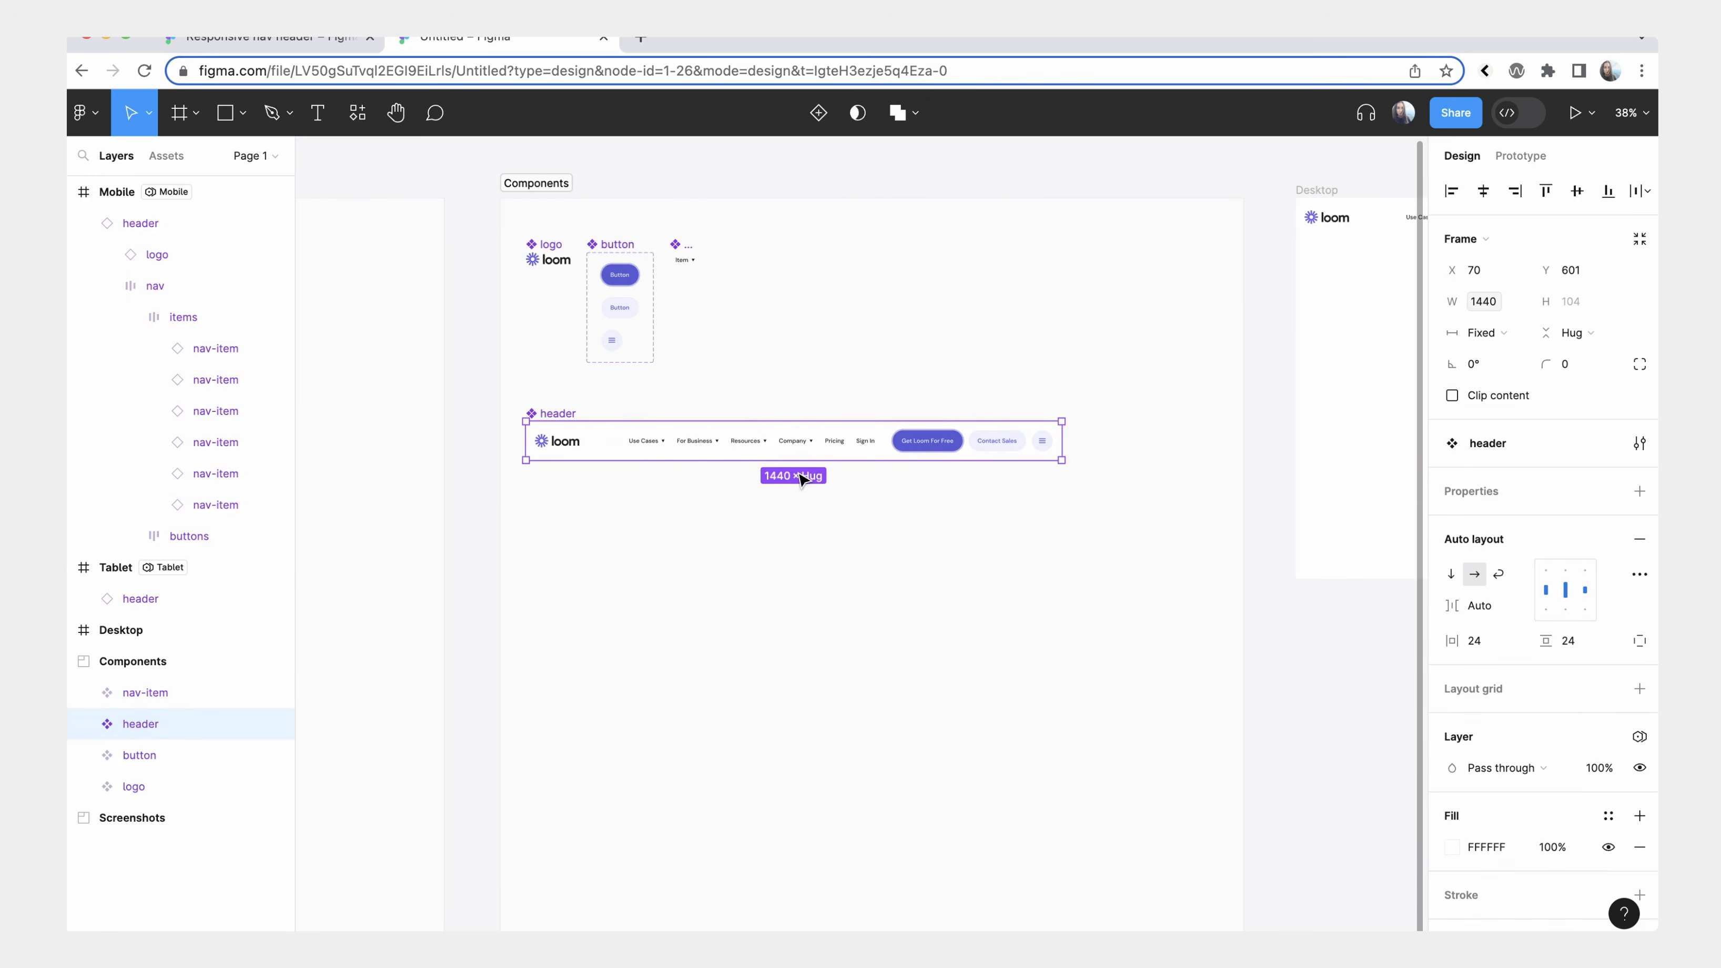
pyautogui.doubleClick(646, 437)
pyautogui.doubleClick(646, 439)
pyautogui.doubleClick(647, 442)
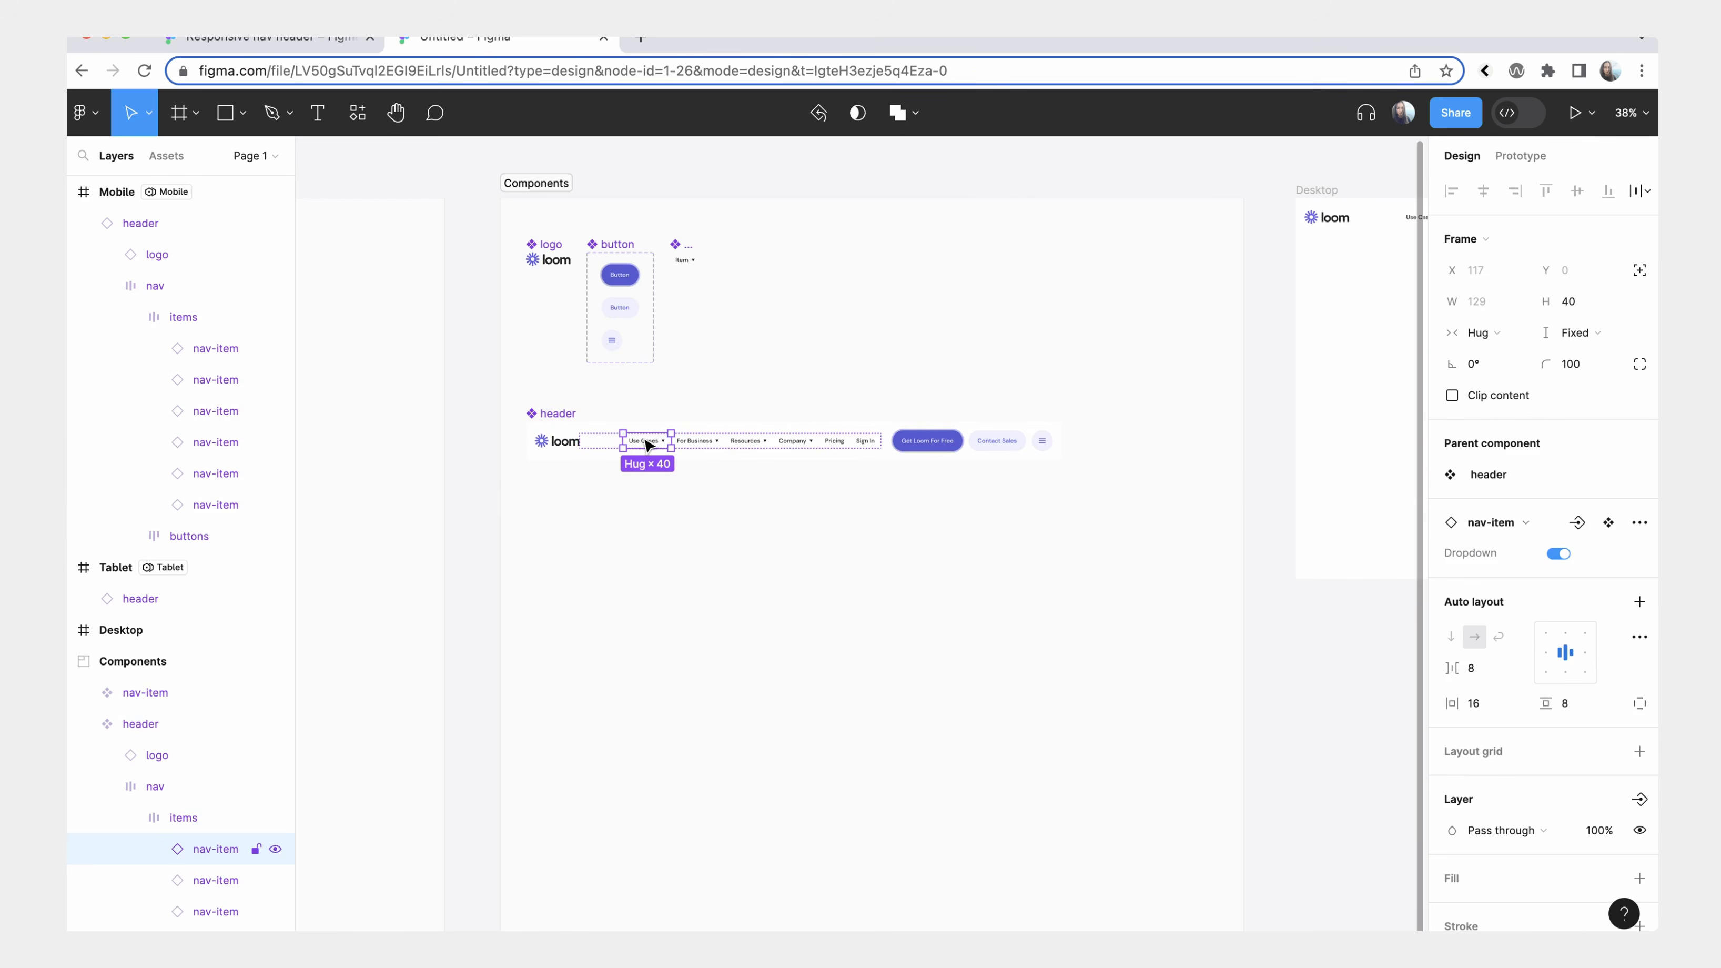
pyautogui.keyDown('shift'); pyautogui.click(701, 442); pyautogui.keyUp('shift')
pyautogui.keyDown('shift'); pyautogui.click(751, 441); pyautogui.keyUp('shift')
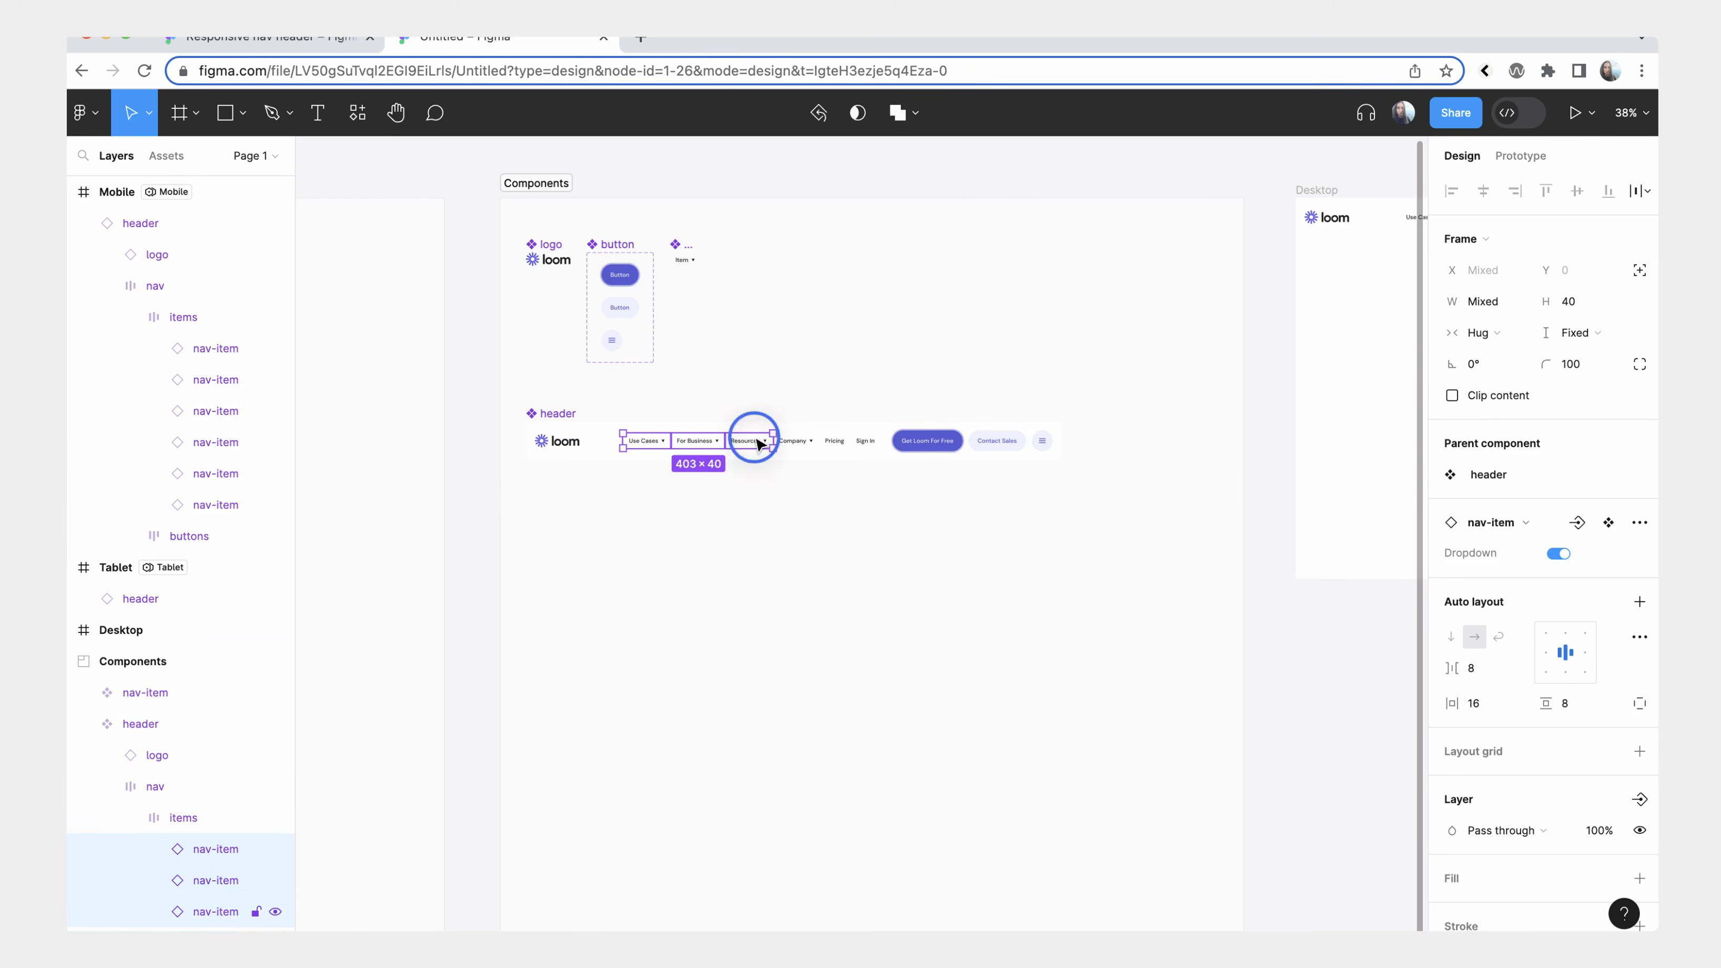
pyautogui.keyDown('shift'); pyautogui.click(796, 439); pyautogui.keyUp('shift')
pyautogui.keyDown('shift'); pyautogui.click(834, 441); pyautogui.keyUp('shift')
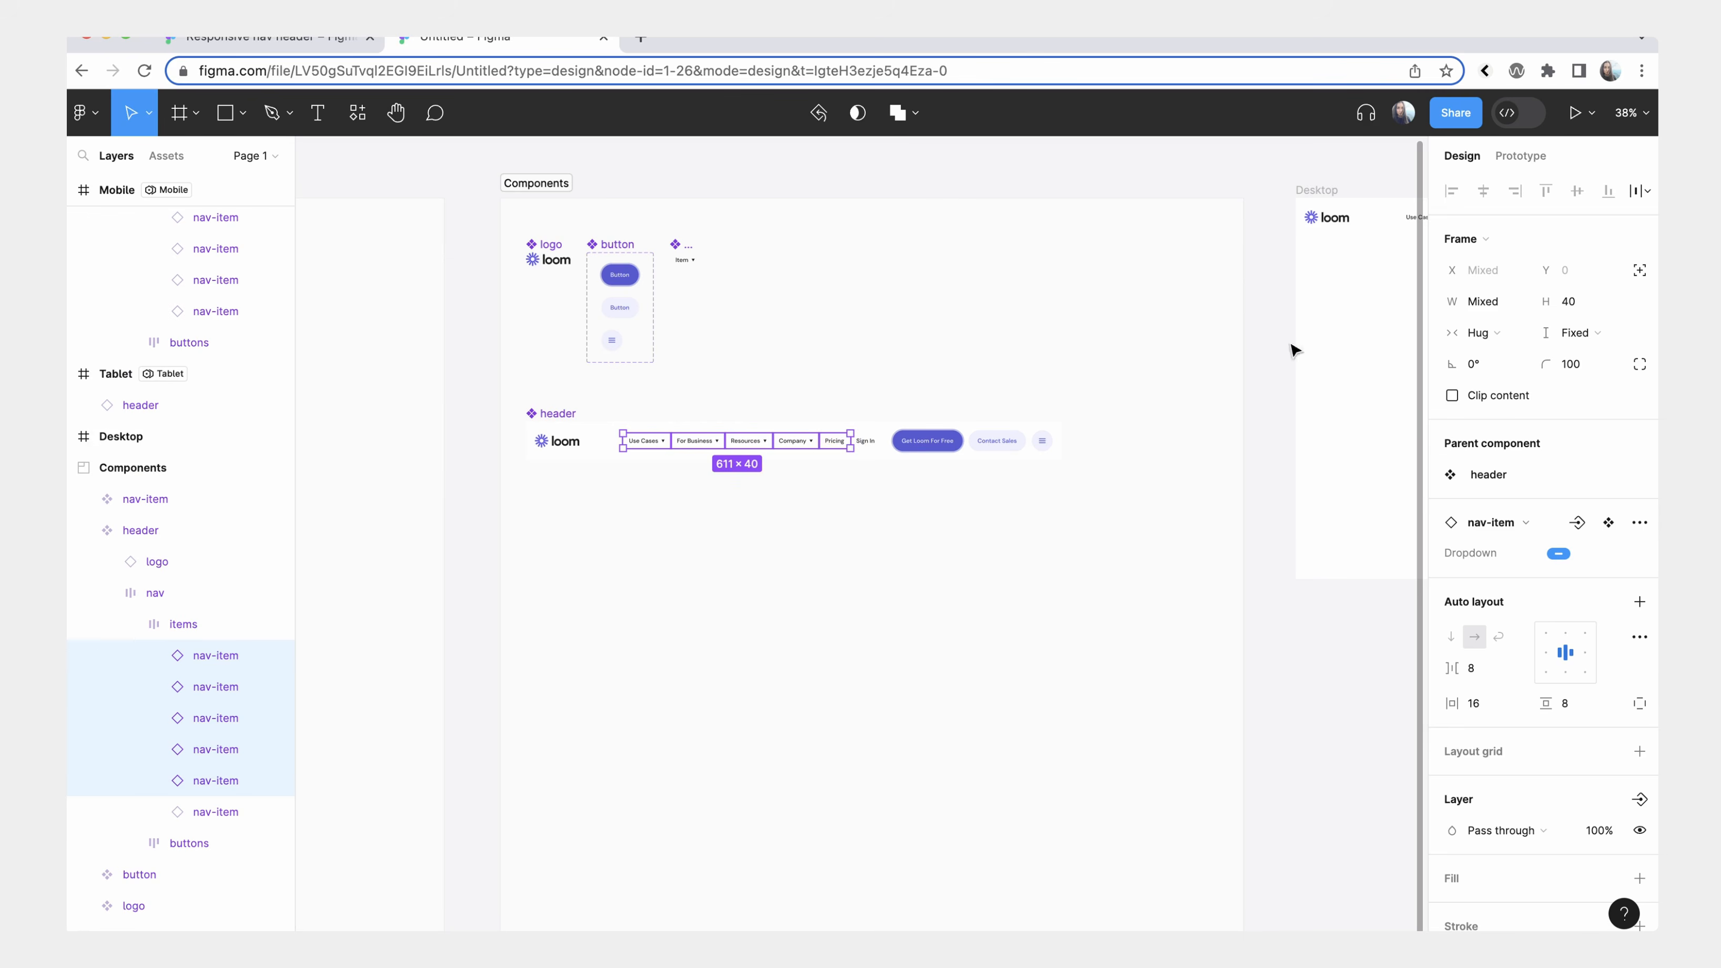
pyautogui.scroll(-3, 1484, 468)
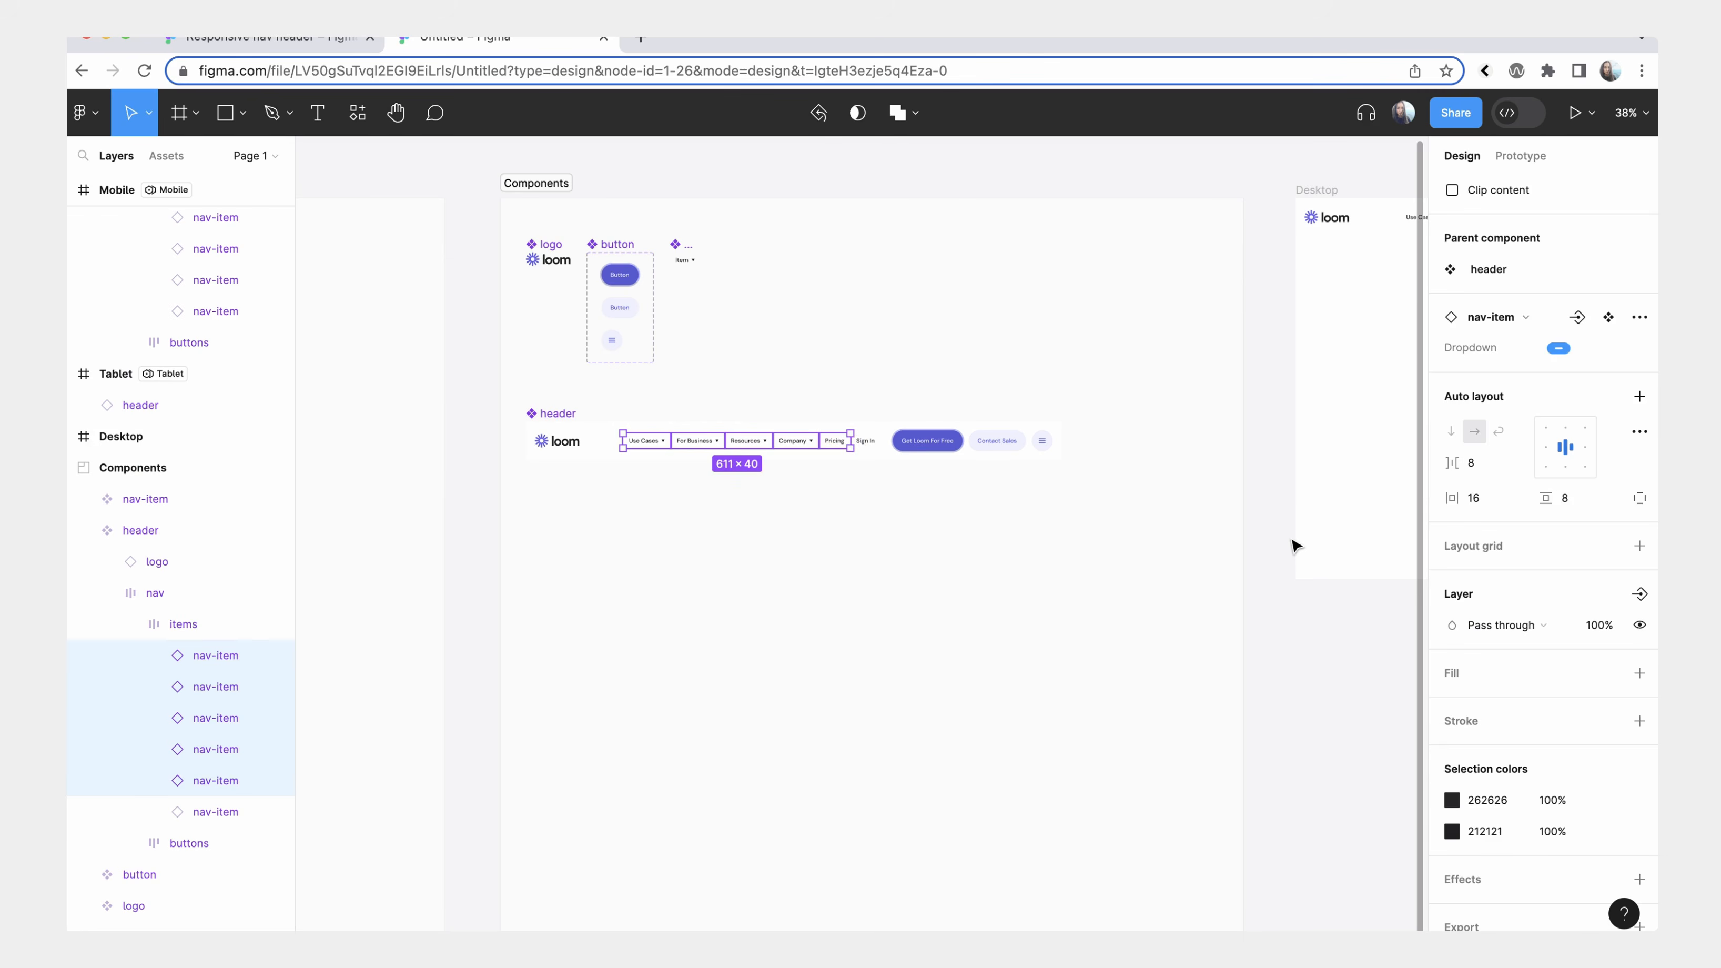
pyautogui.scroll(-1, 1472, 556)
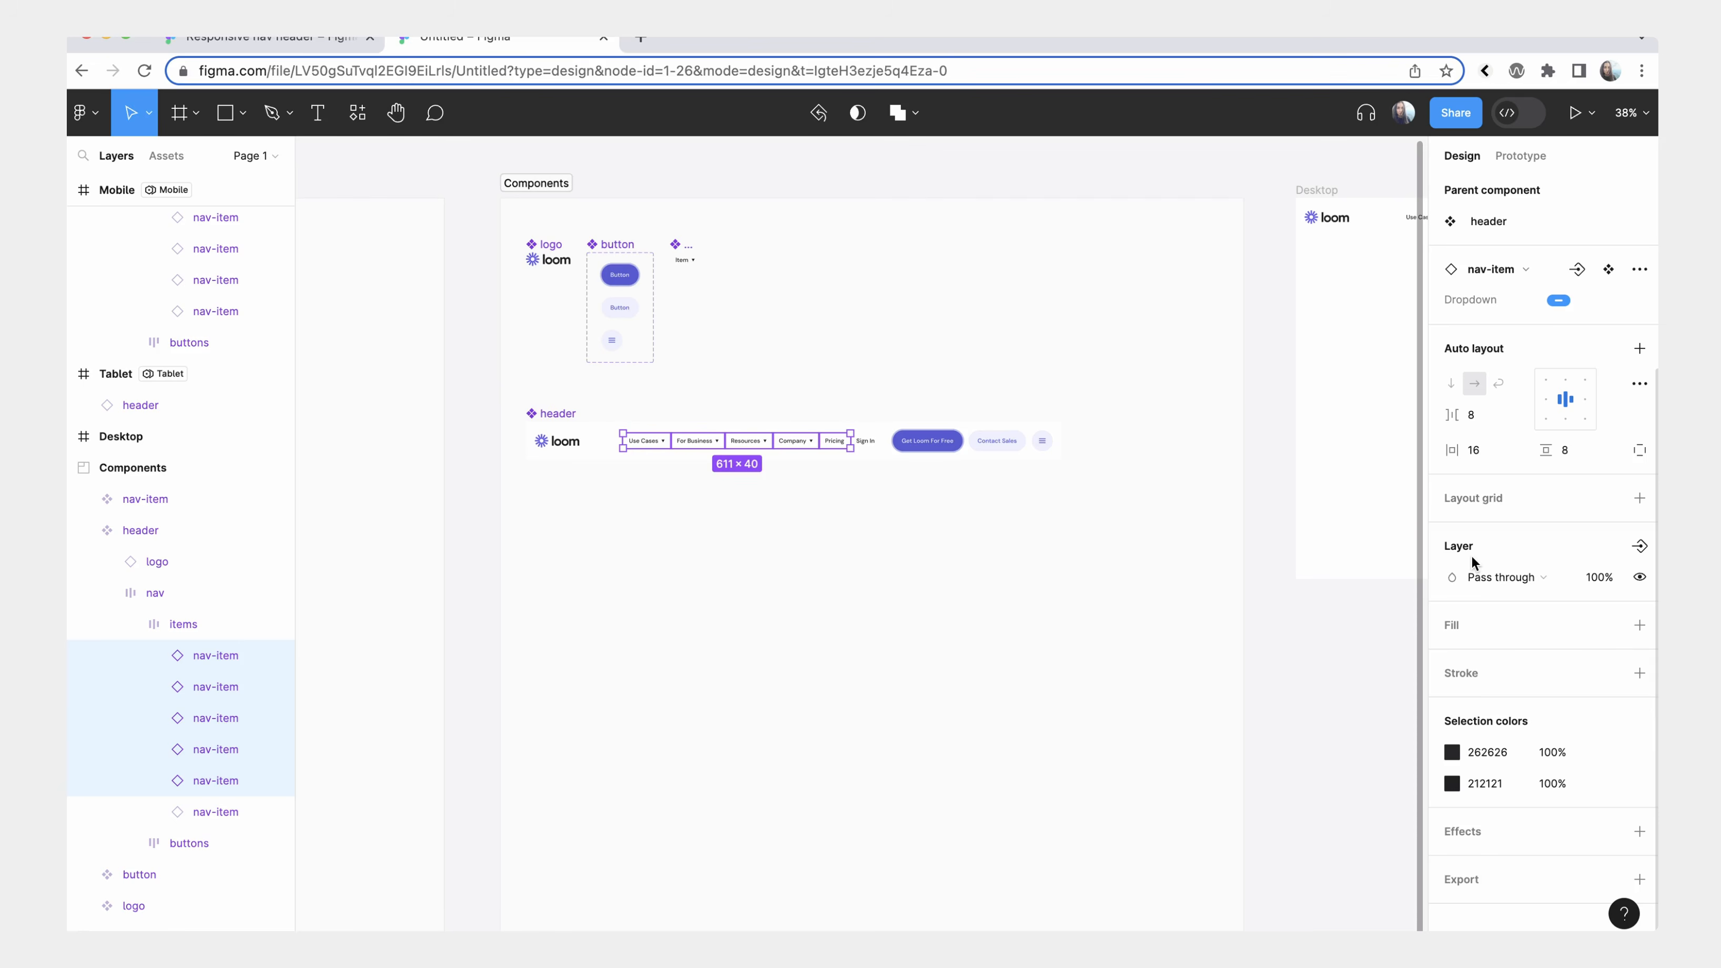
pyautogui.click(1640, 578)
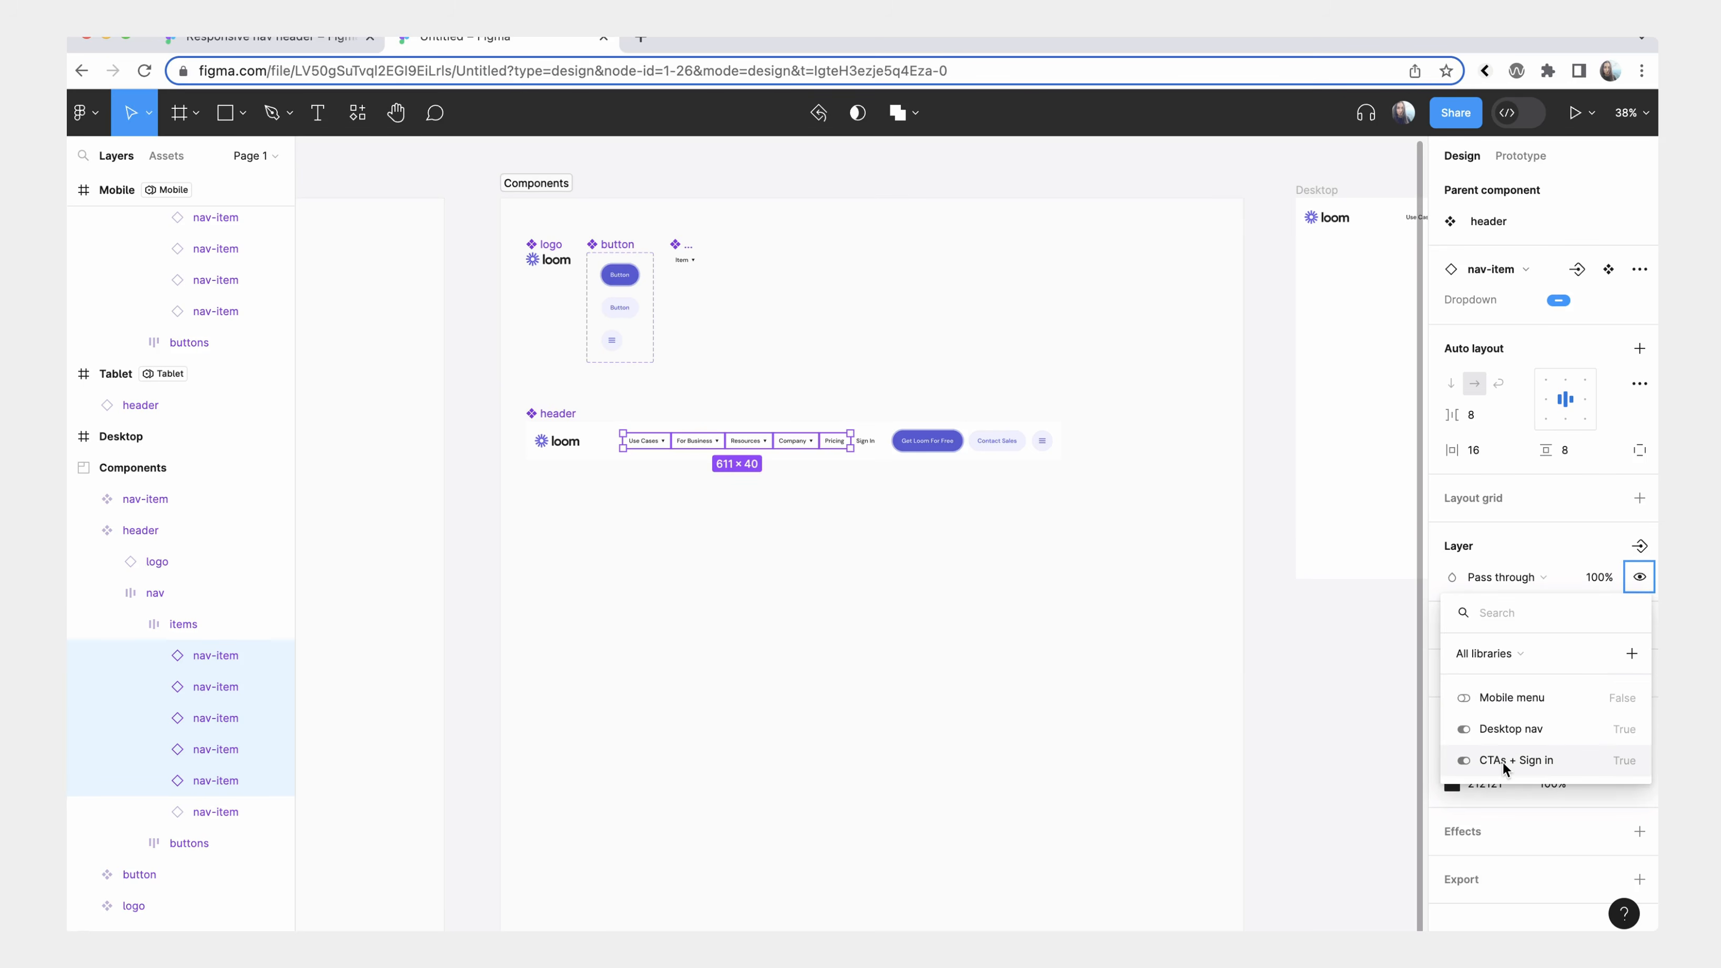
pyautogui.click(1537, 730)
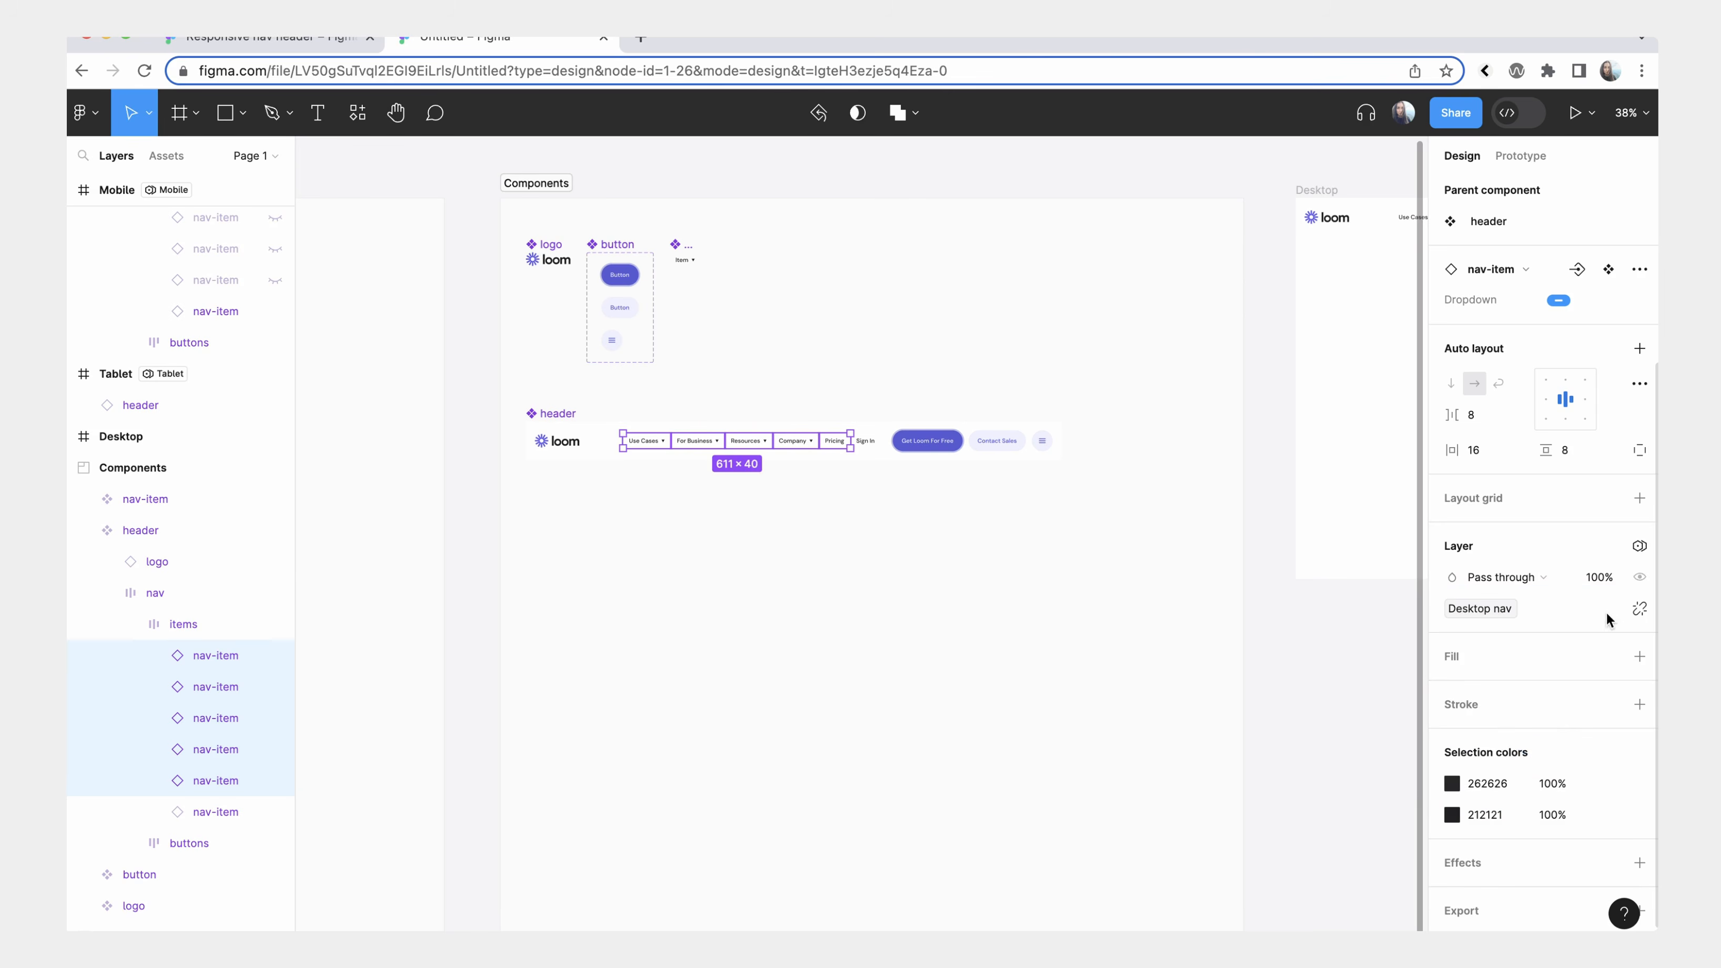
# Check which nav items the header instances show in the Desktop, Tablet and Mobile frames.
pyautogui.hscroll(10, 1244, 569)
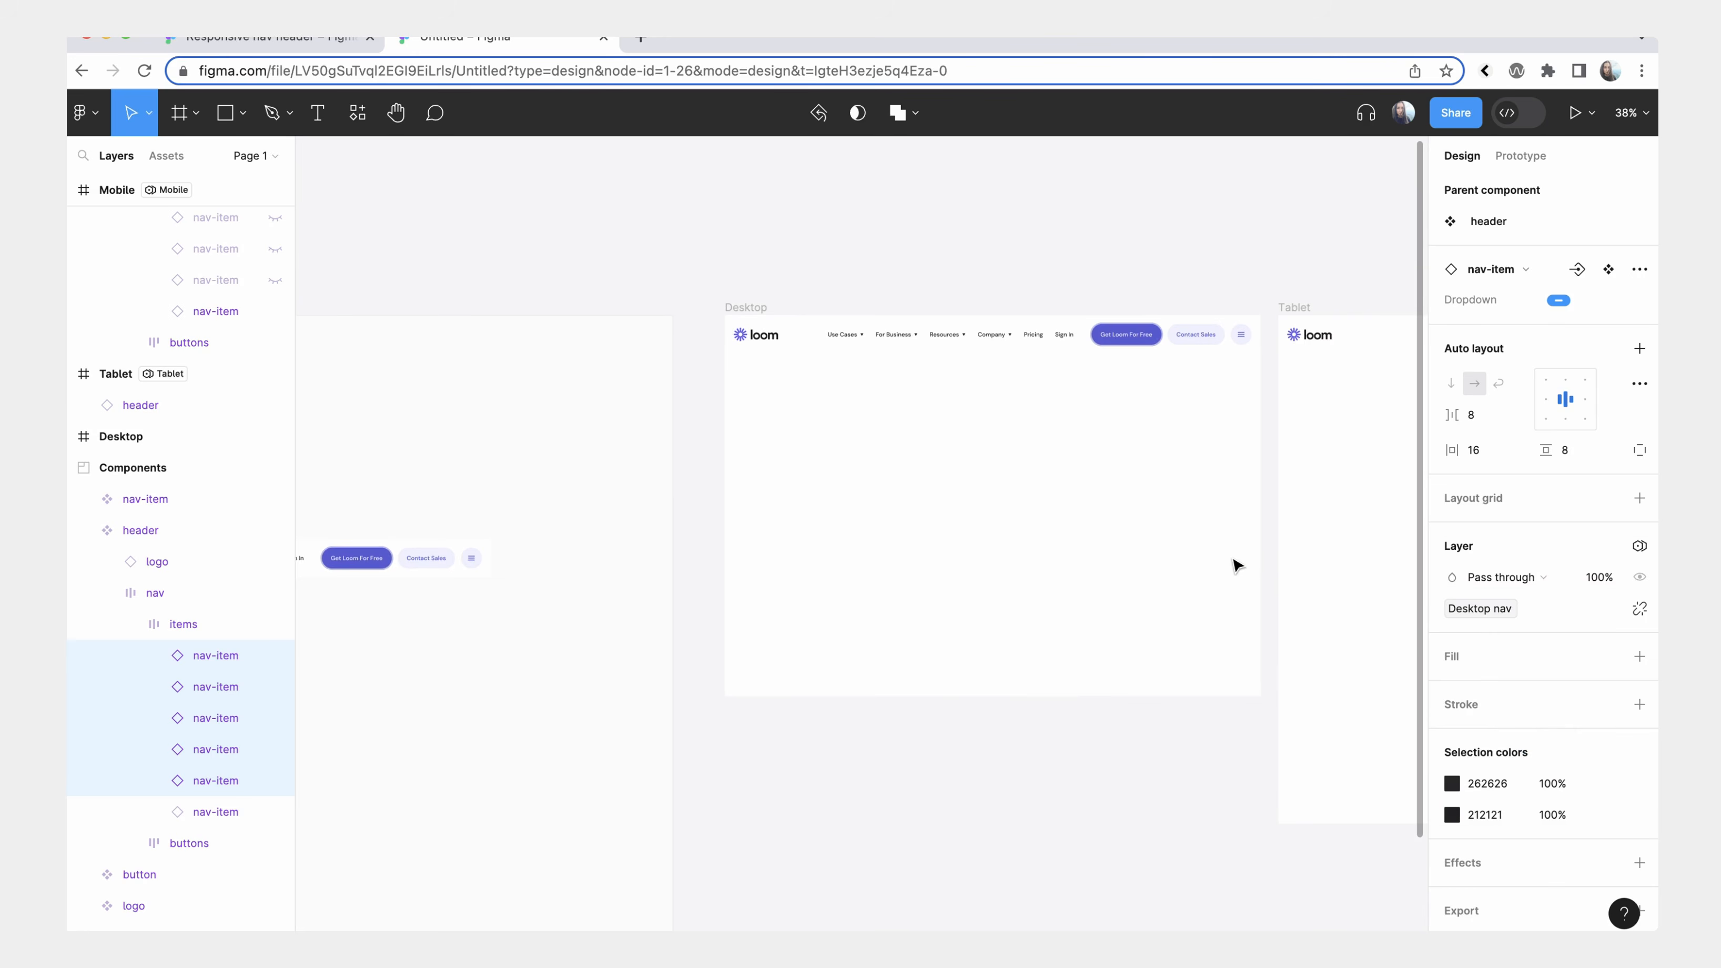
pyautogui.click(737, 307)
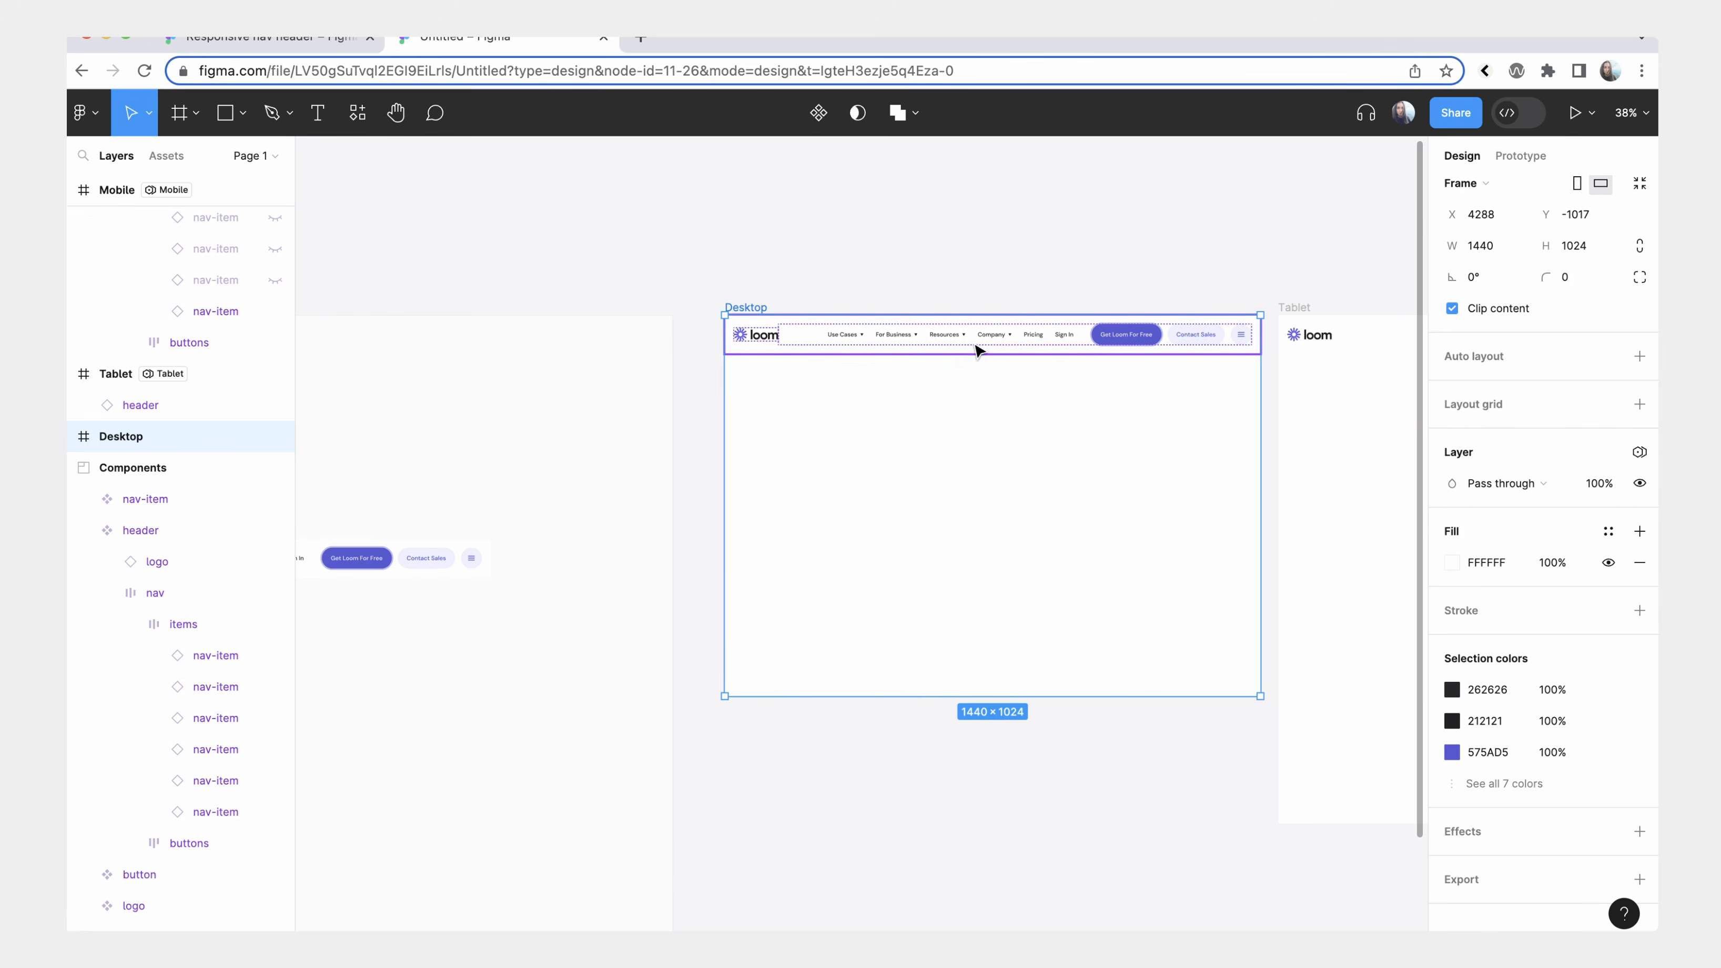
pyautogui.hscroll(8, 977, 349)
pyautogui.click(882, 359)
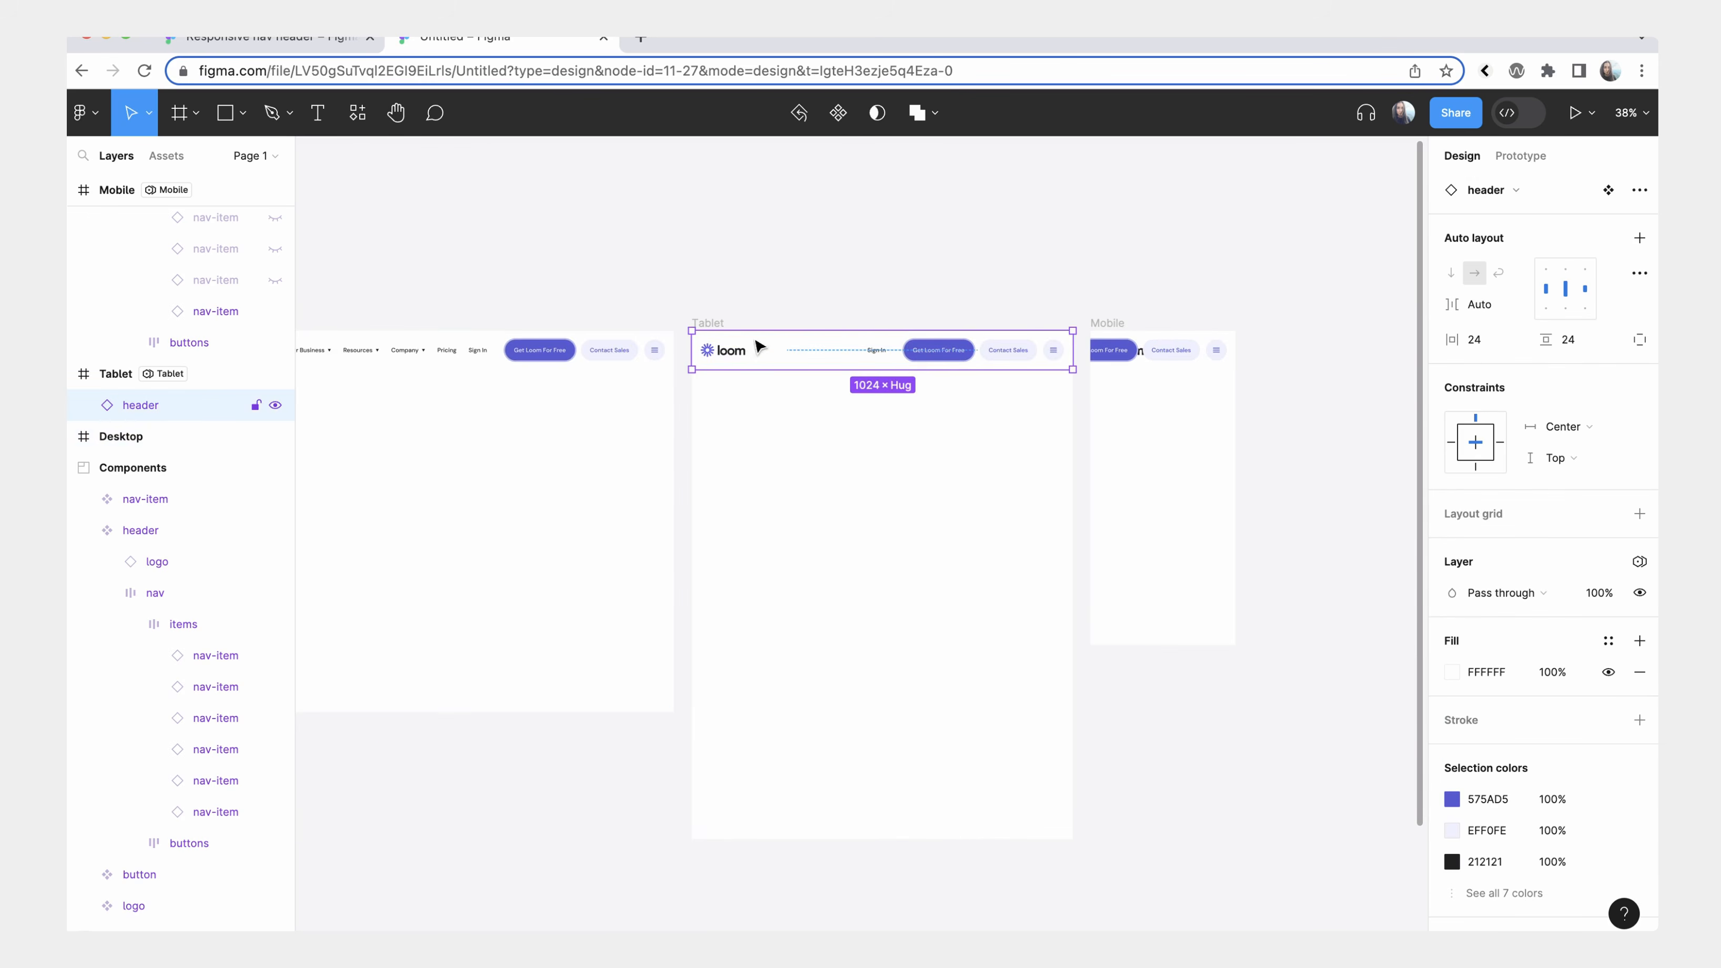
pyautogui.click(705, 323)
pyautogui.click(1177, 354)
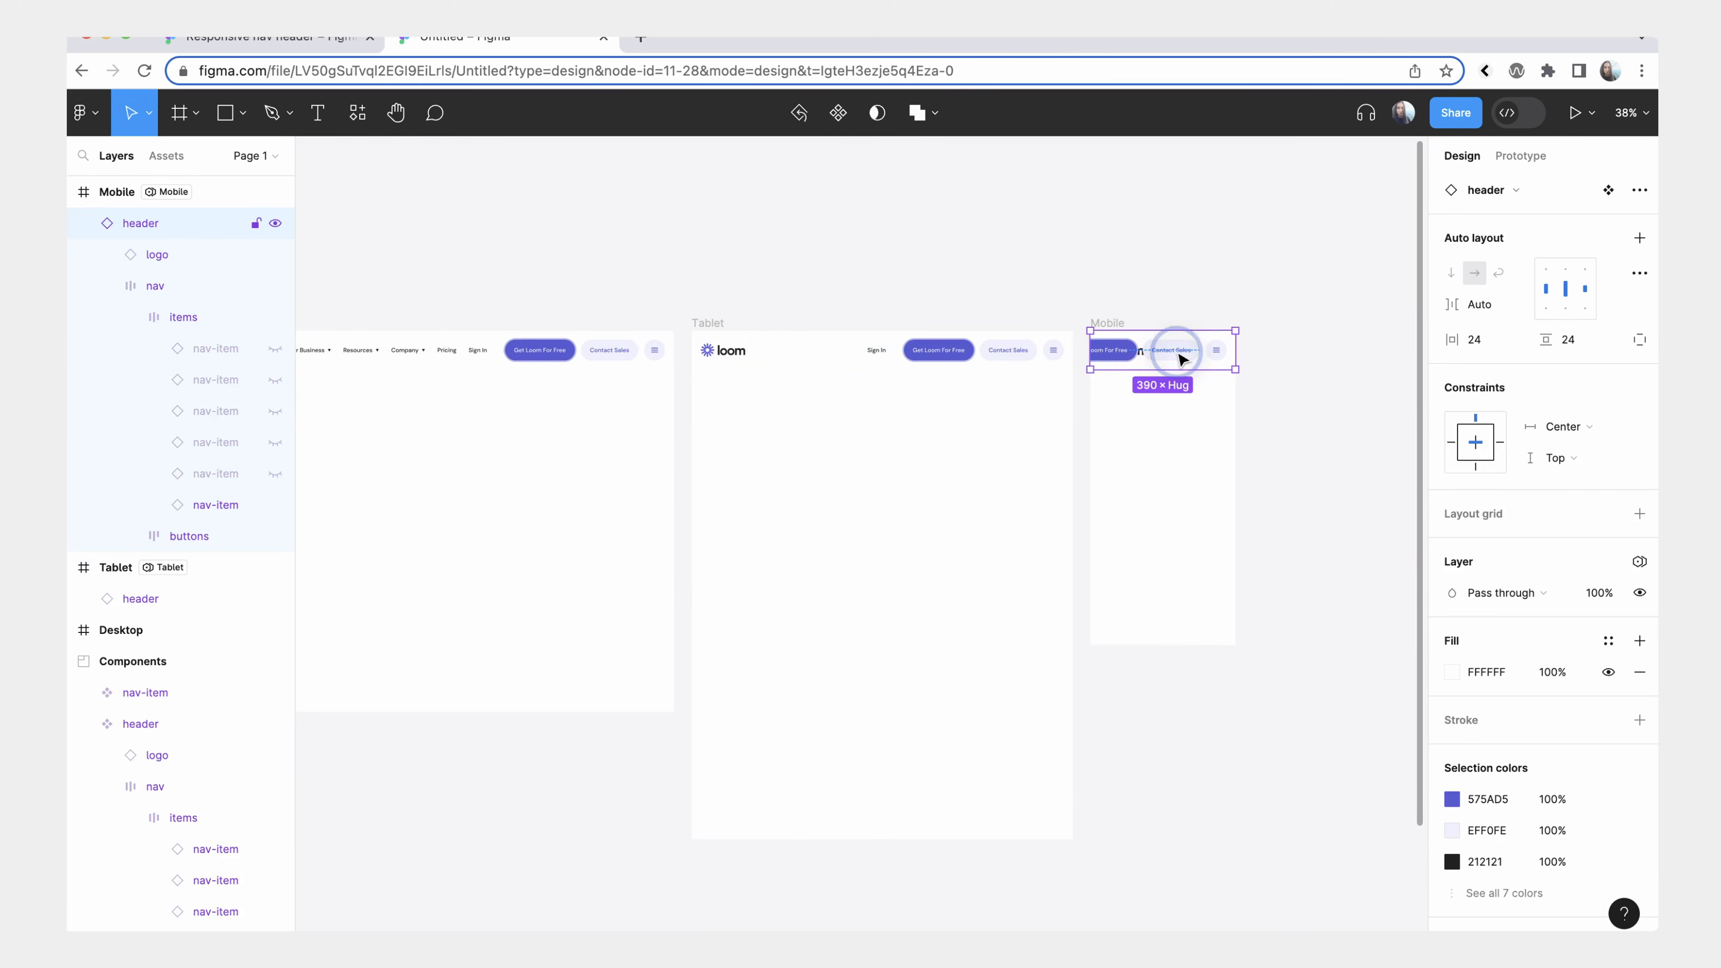
pyautogui.click(1185, 370)
# Bind the visibility of the header component's Get Loom For Free and Contact Sales buttons and Sign In item to the CTAs + Sign in variable.
pyautogui.hscroll(-15, 1185, 366)
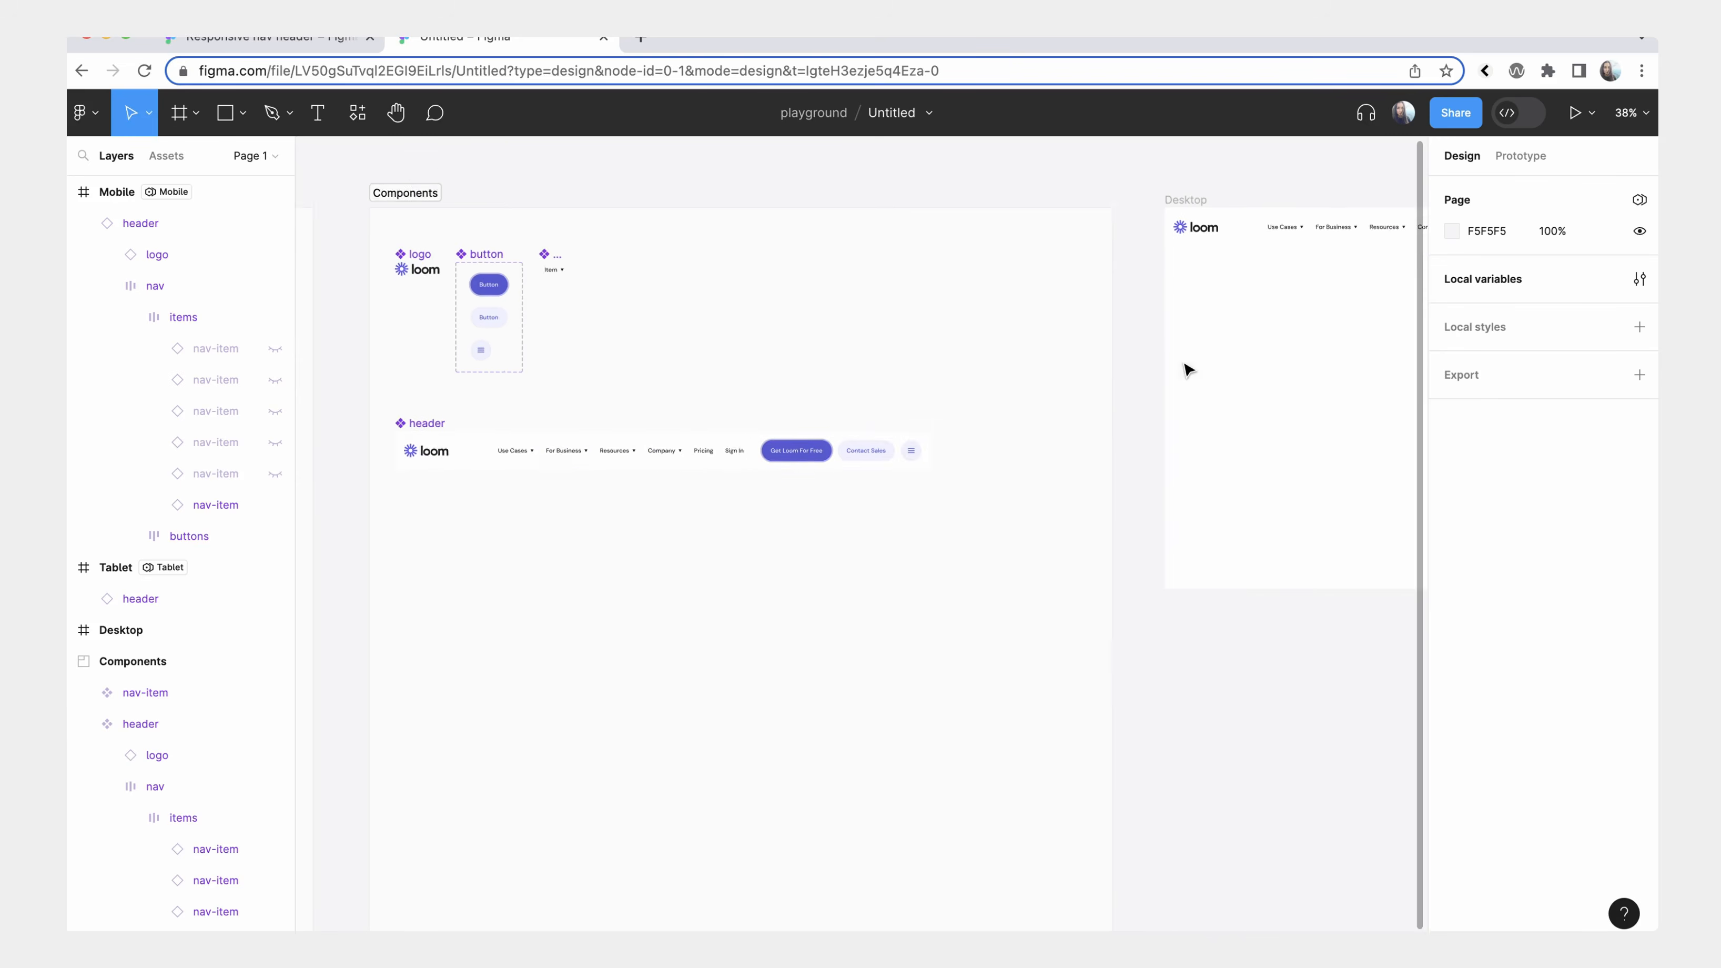
pyautogui.doubleClick(844, 442)
pyautogui.doubleClick(847, 442)
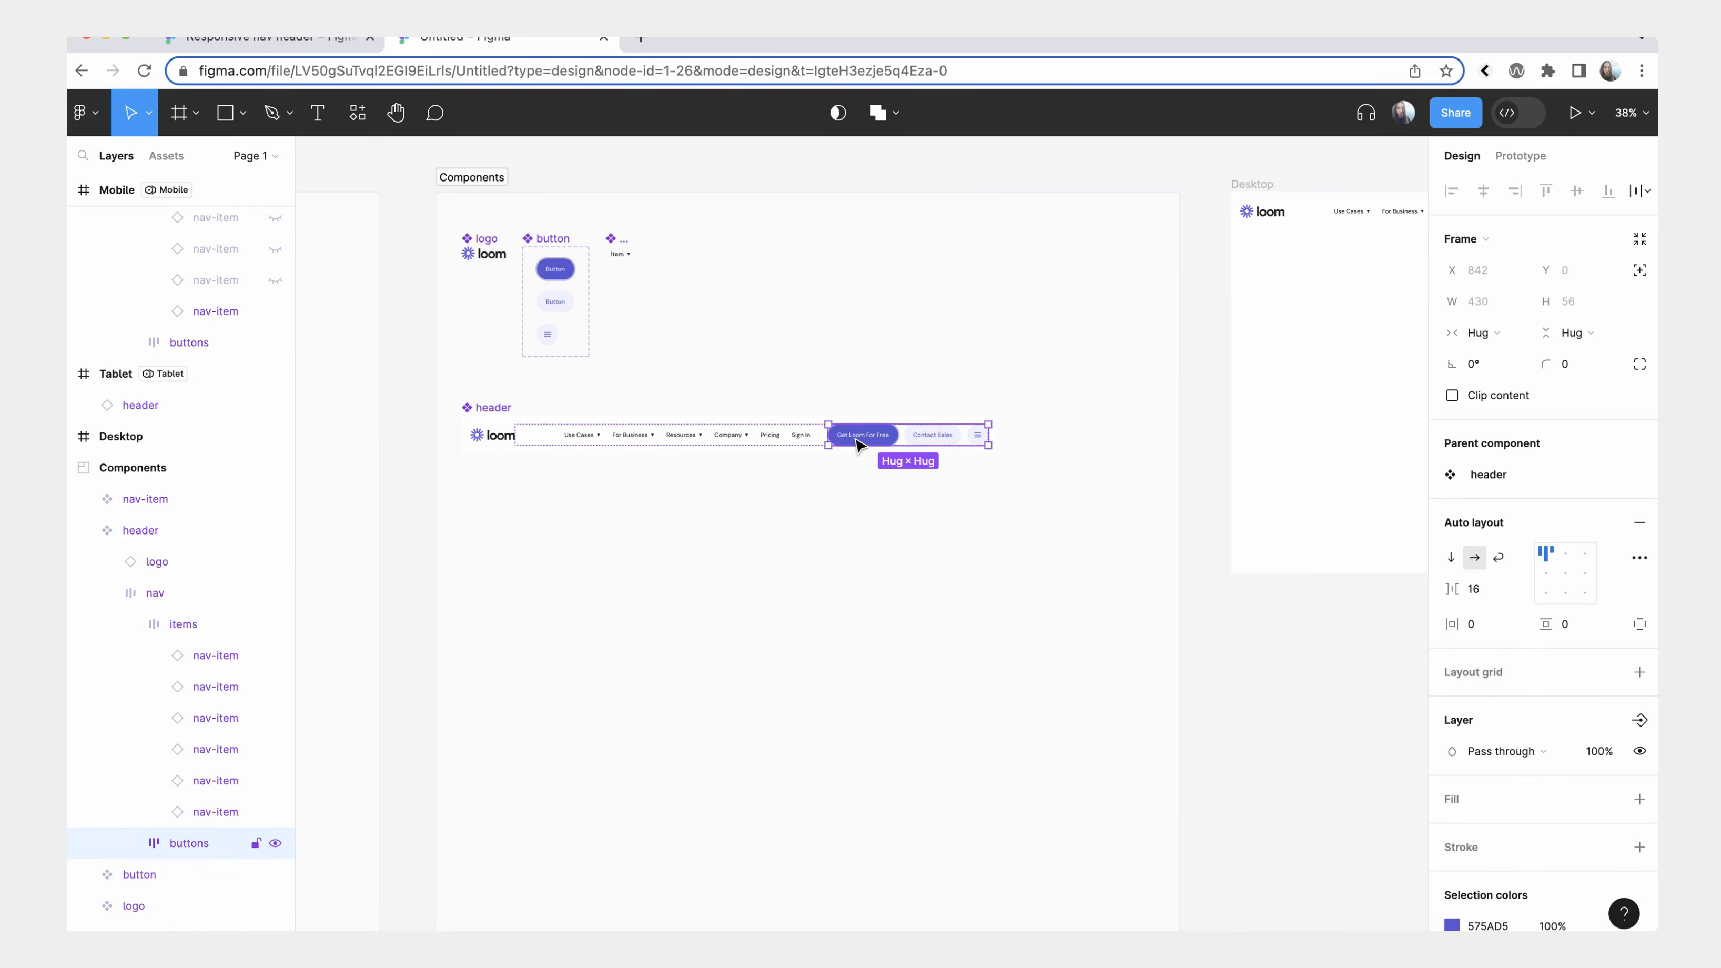
pyautogui.doubleClick(855, 442)
pyautogui.keyDown('shift'); pyautogui.click(930, 434); pyautogui.keyUp('shift')
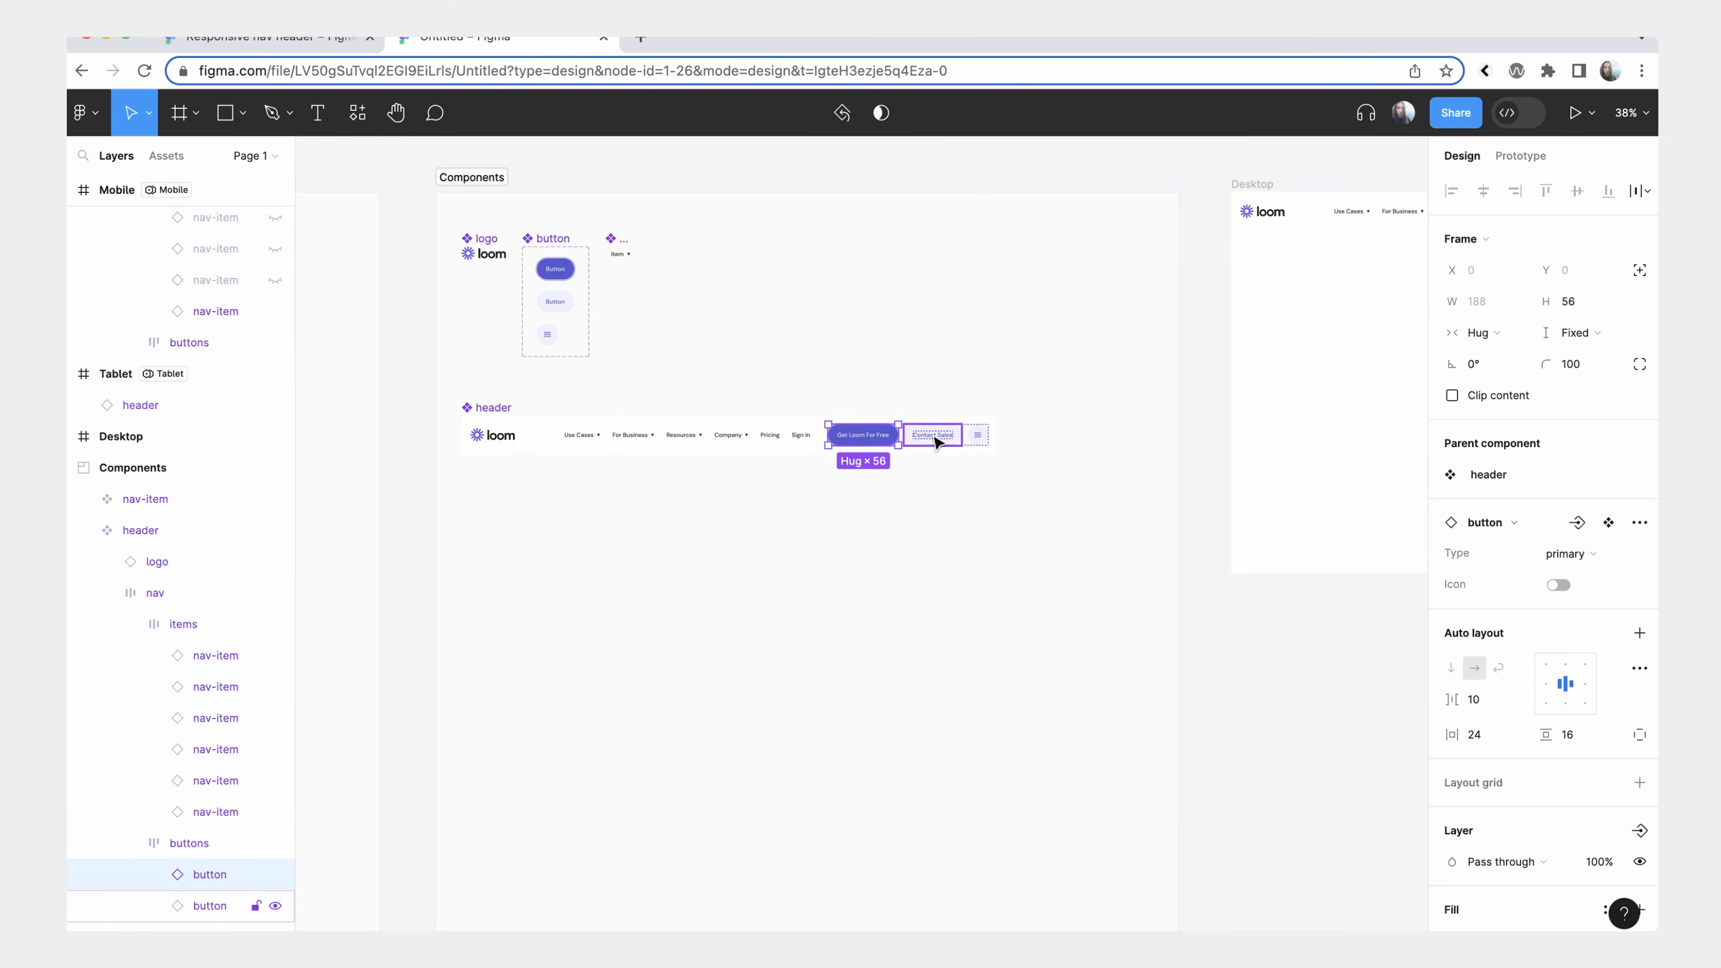
pyautogui.keyDown('shift'); pyautogui.click(799, 438); pyautogui.keyUp('shift')
pyautogui.scroll(-5, 1587, 554)
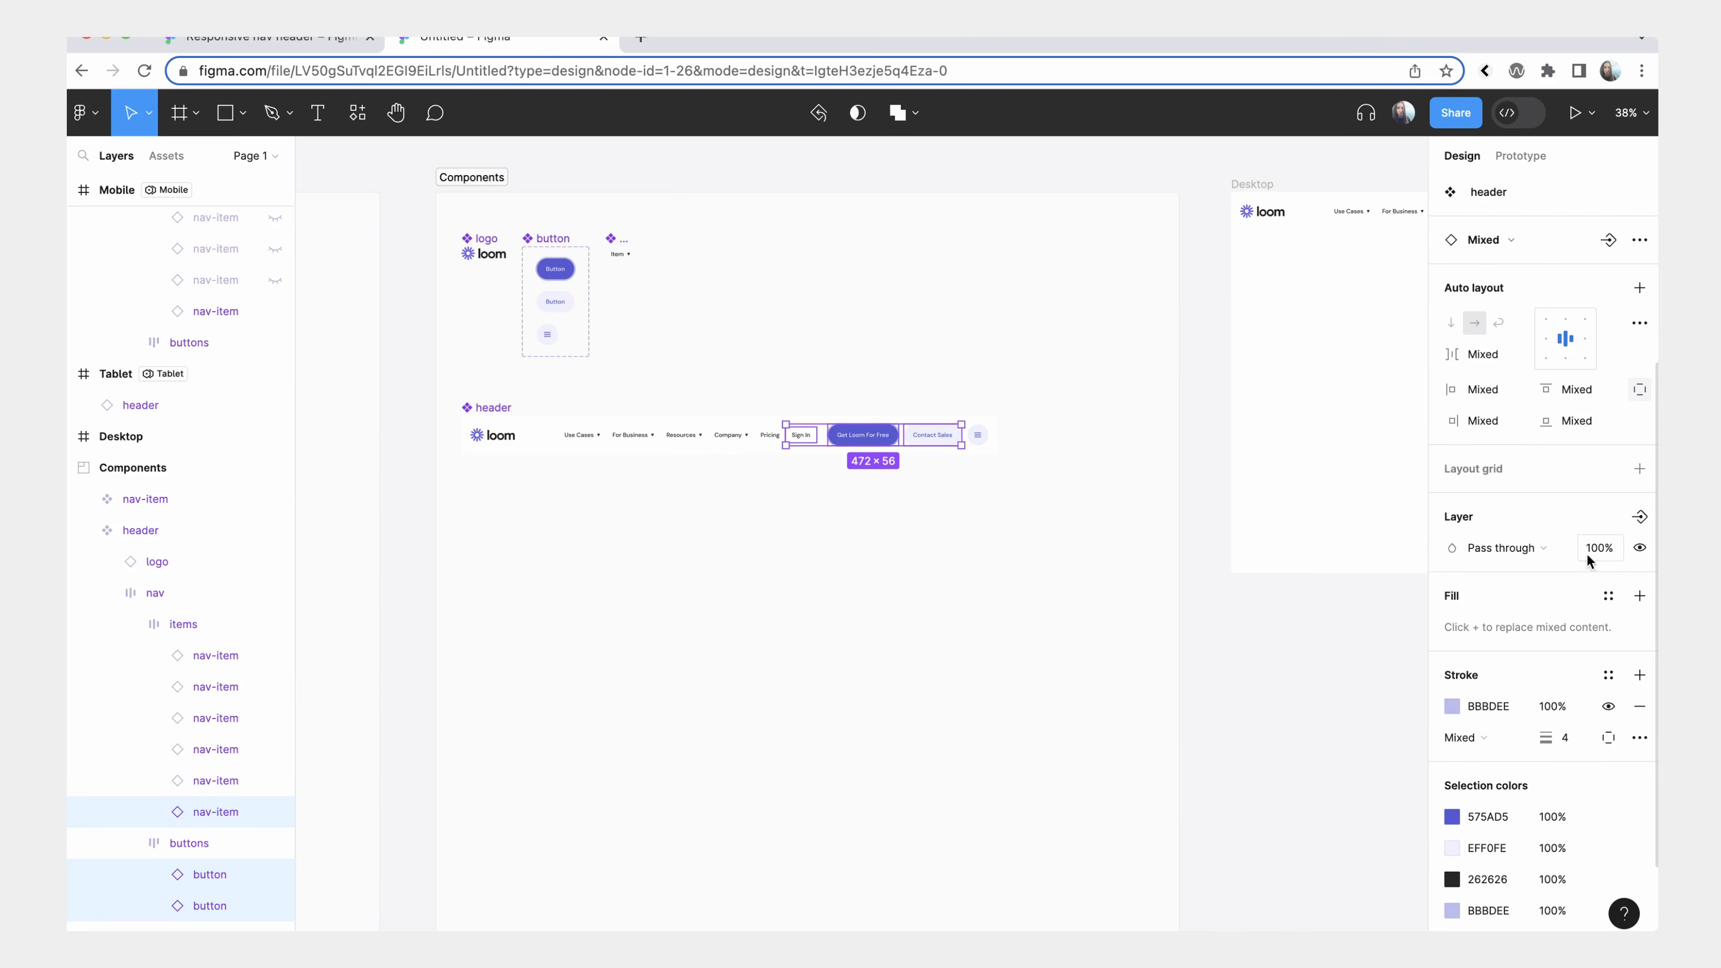
pyautogui.click(1640, 549)
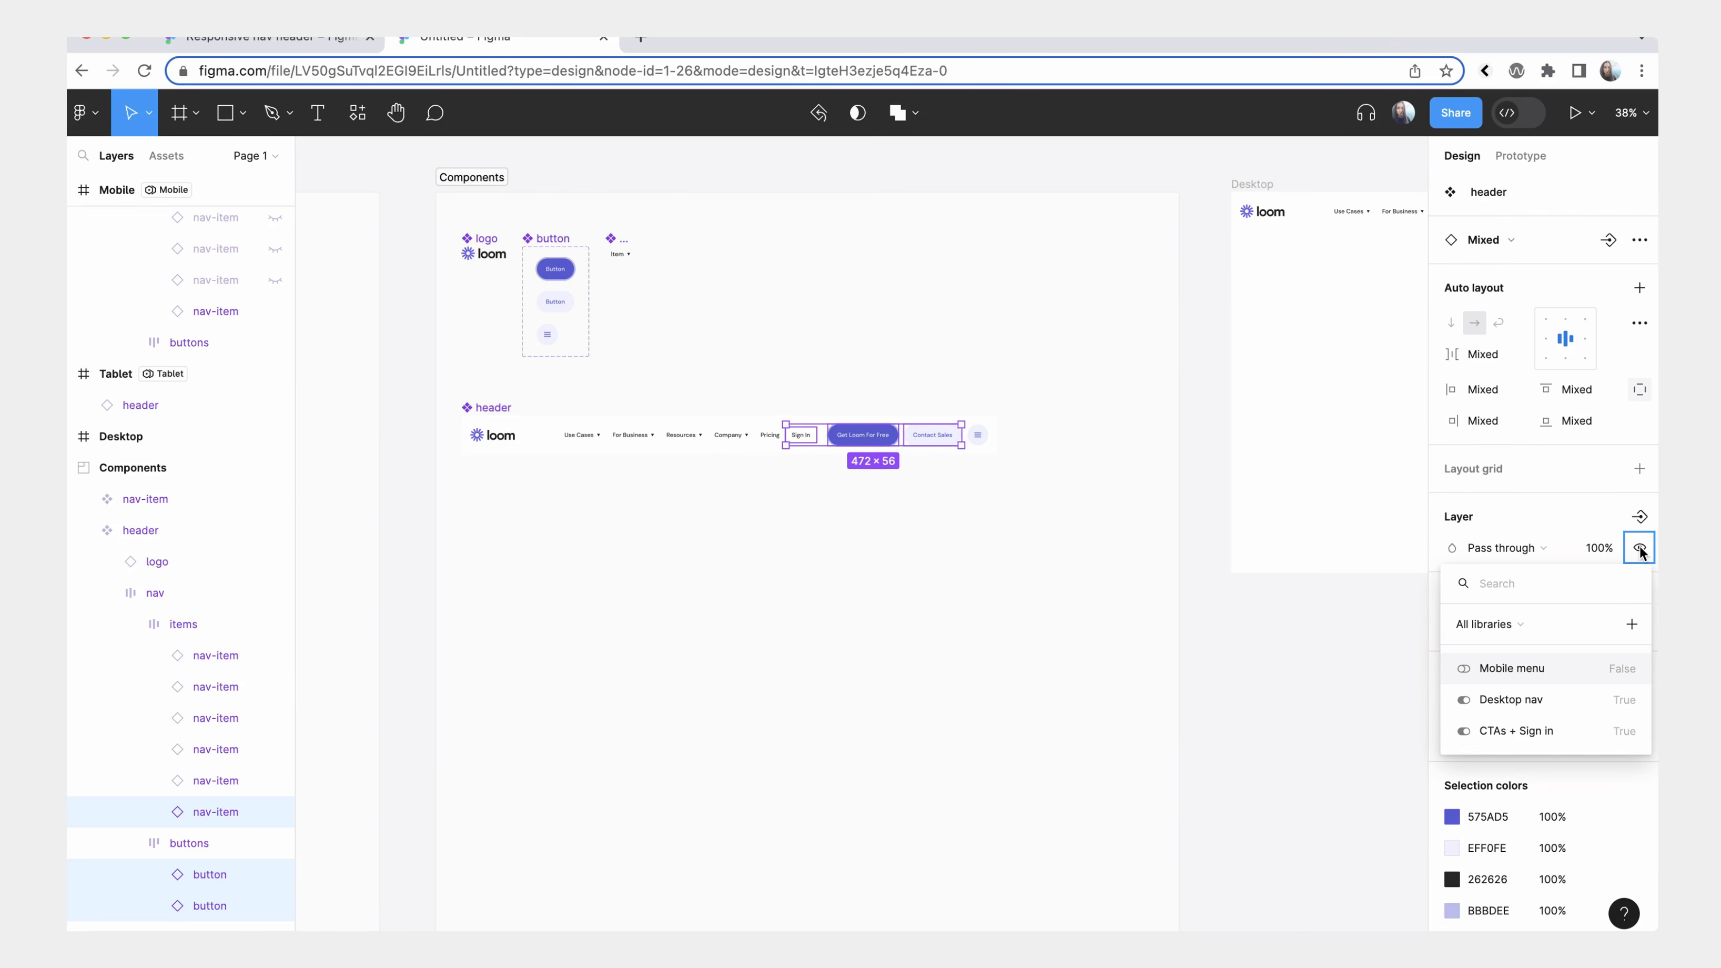
pyautogui.click(1563, 730)
# Inspect the Mobile, Tablet and Desktop header instances, including the menu icon button in the Desktop header.
pyautogui.hscroll(10, 1295, 587)
pyautogui.click(1068, 370)
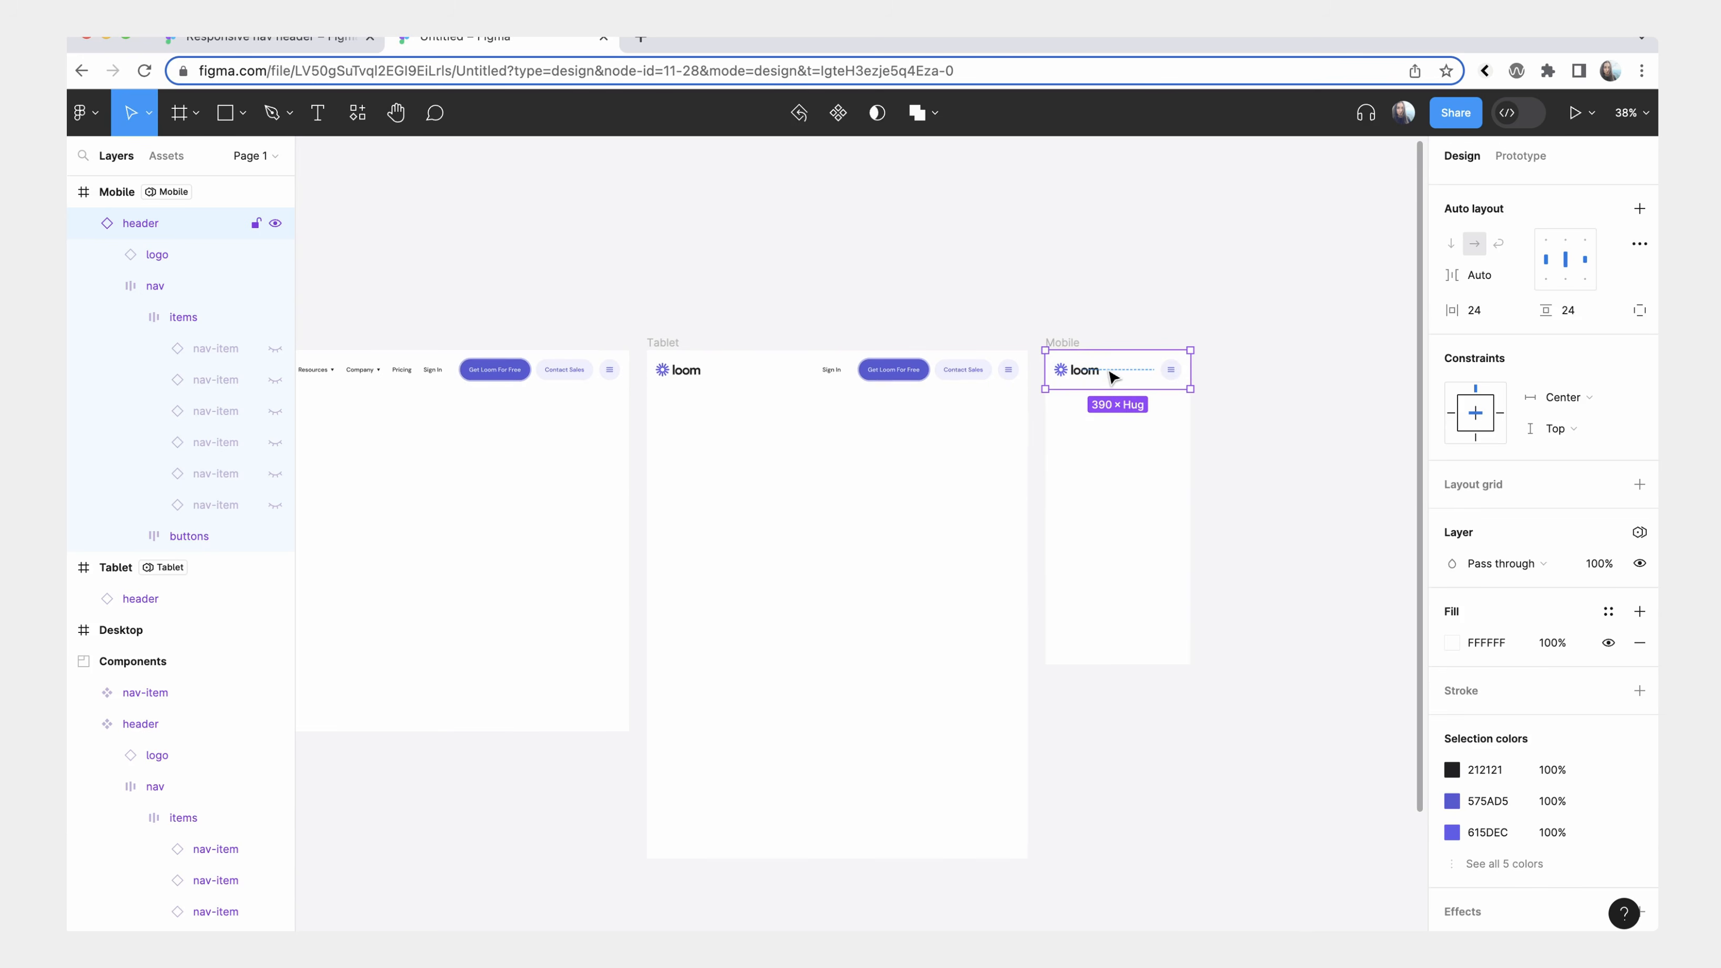
pyautogui.click(718, 383)
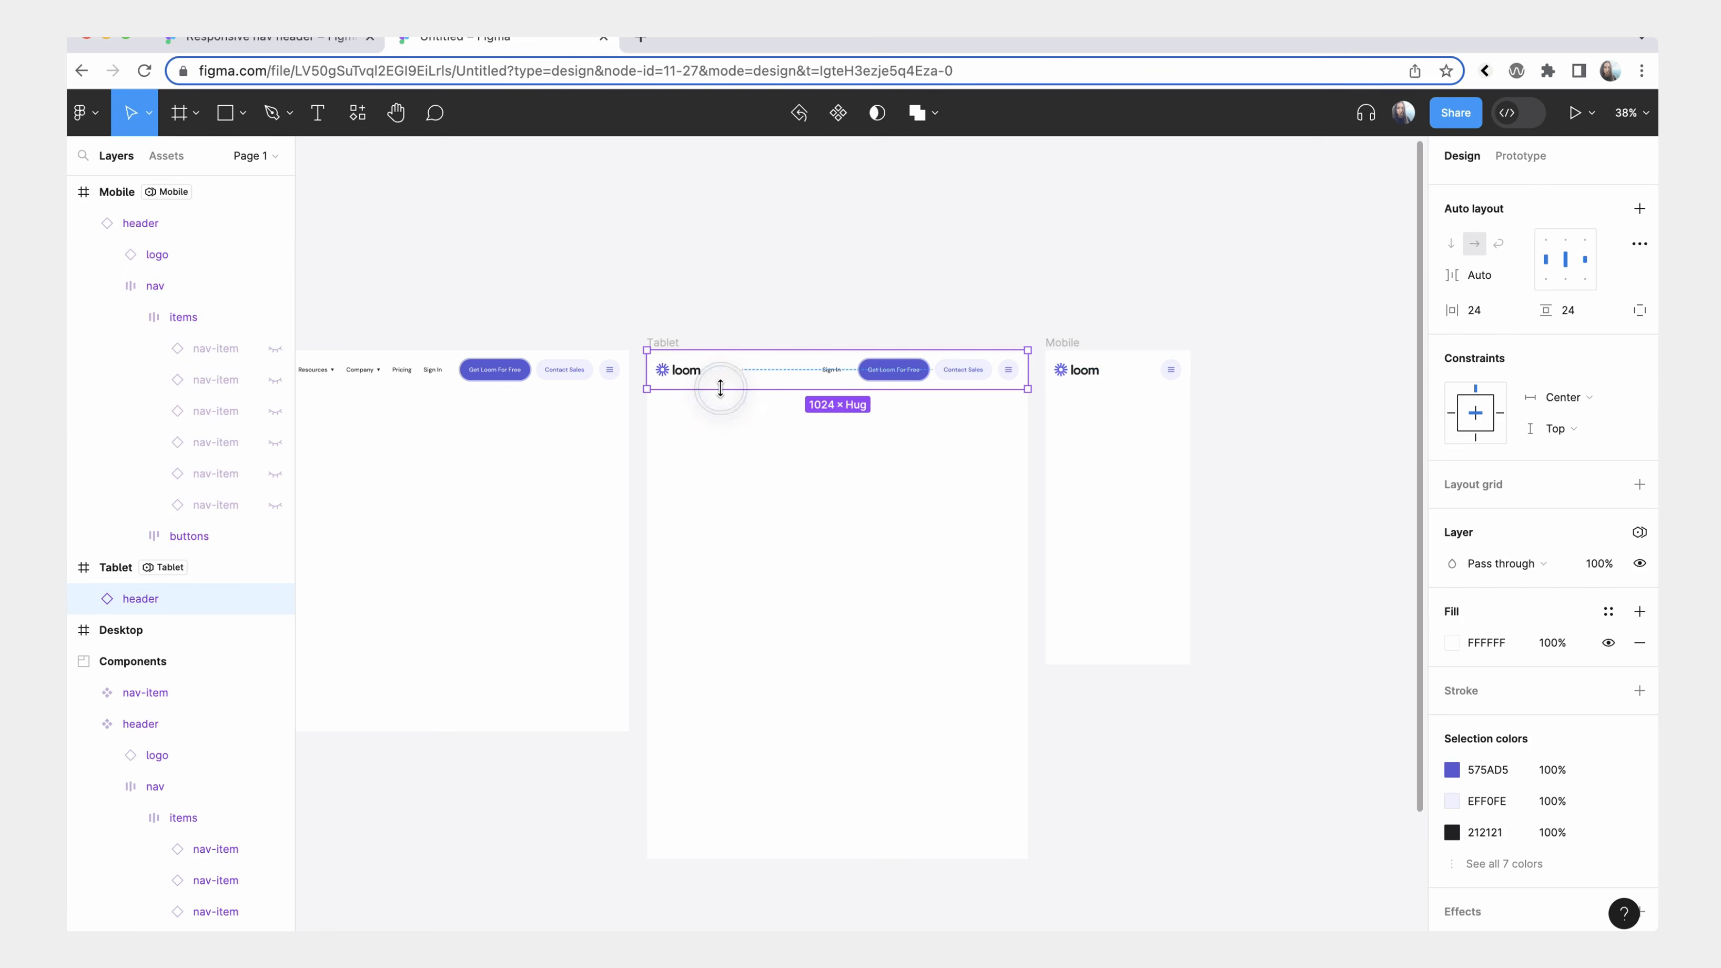
pyautogui.hscroll(-5, 720, 388)
pyautogui.click(480, 247)
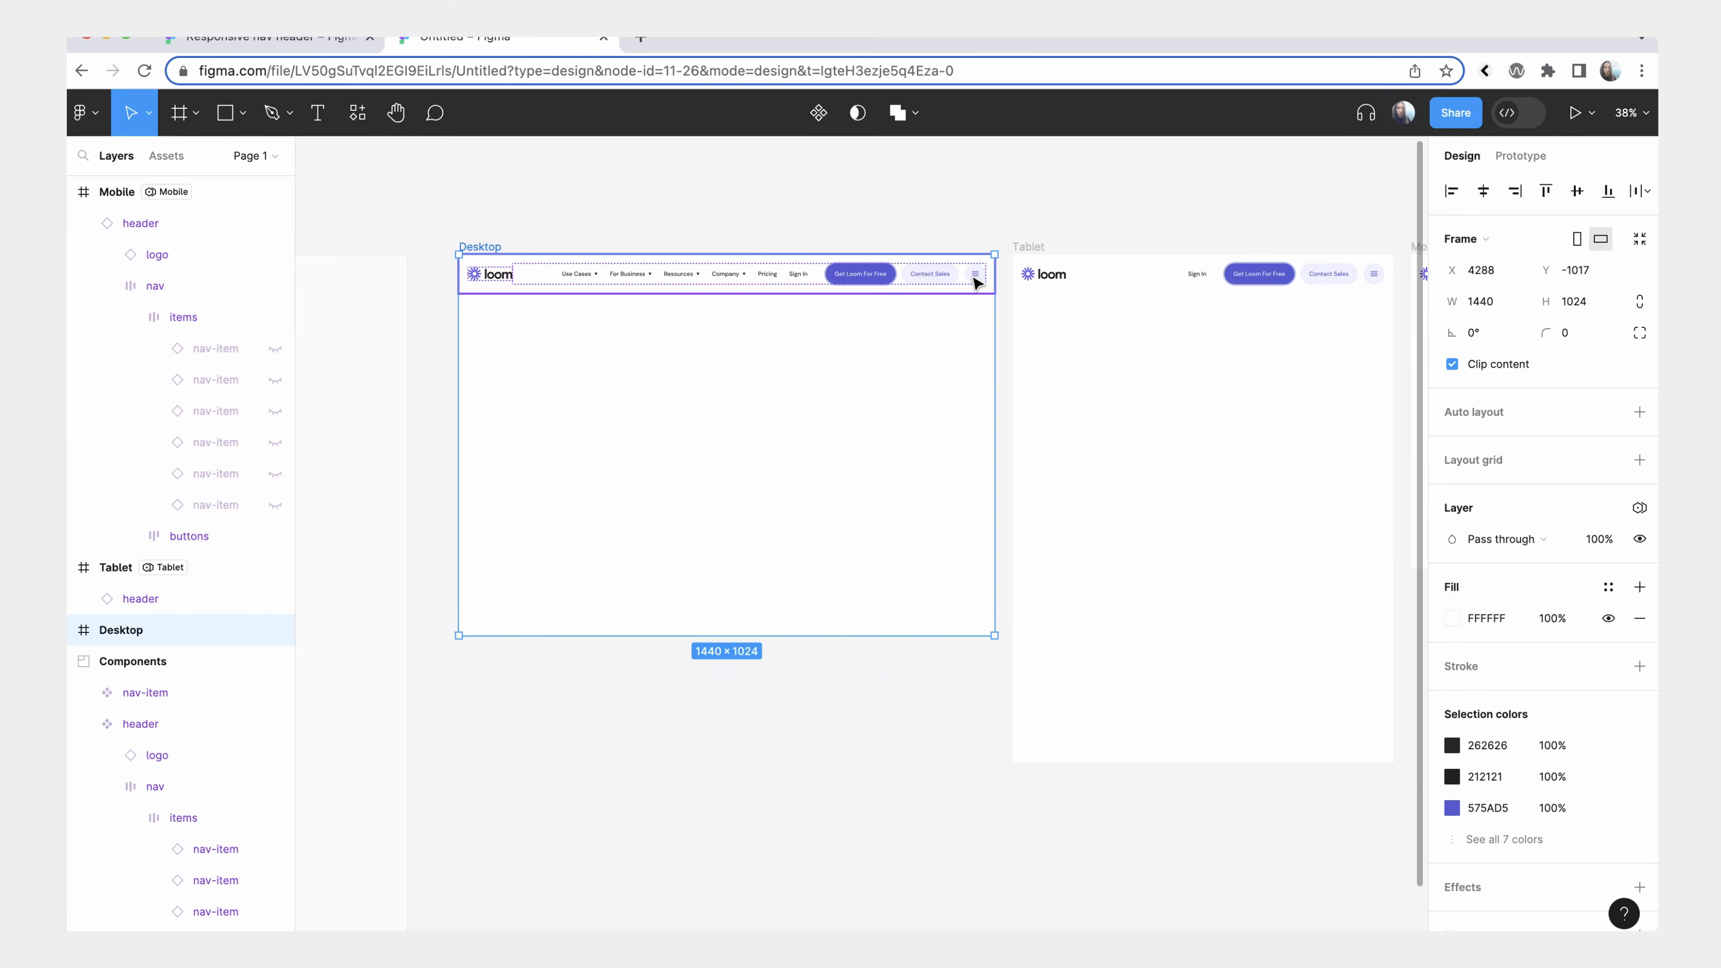
pyautogui.doubleClick(974, 279)
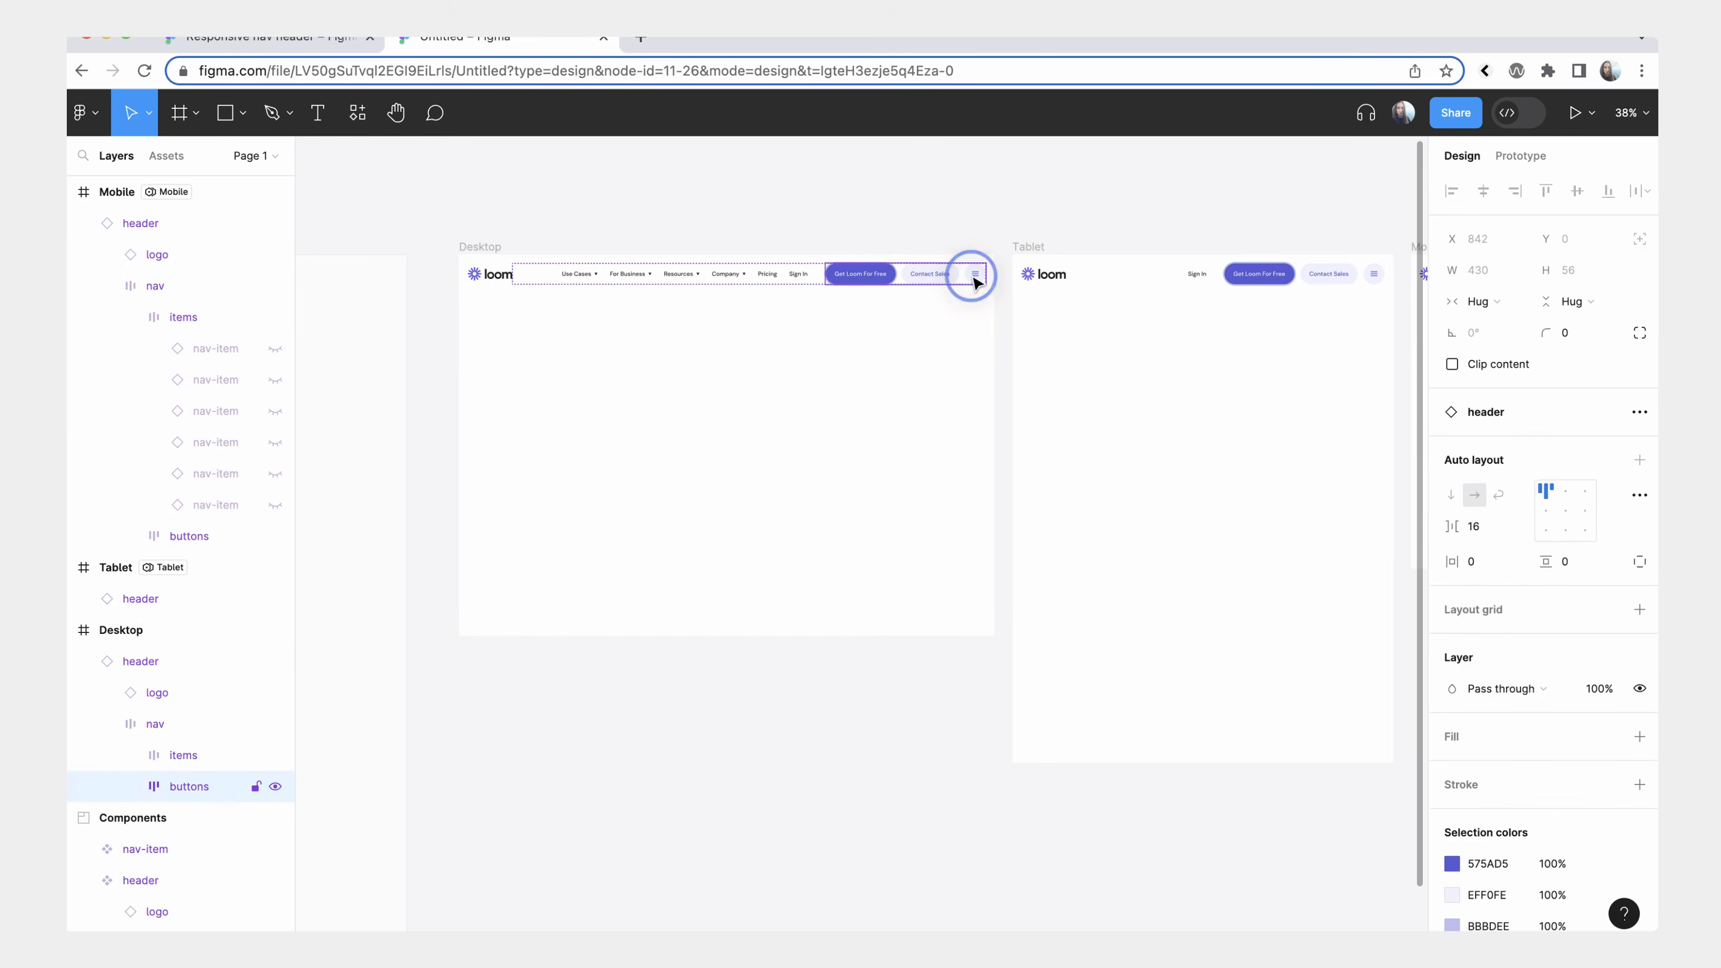
pyautogui.doubleClick(974, 279)
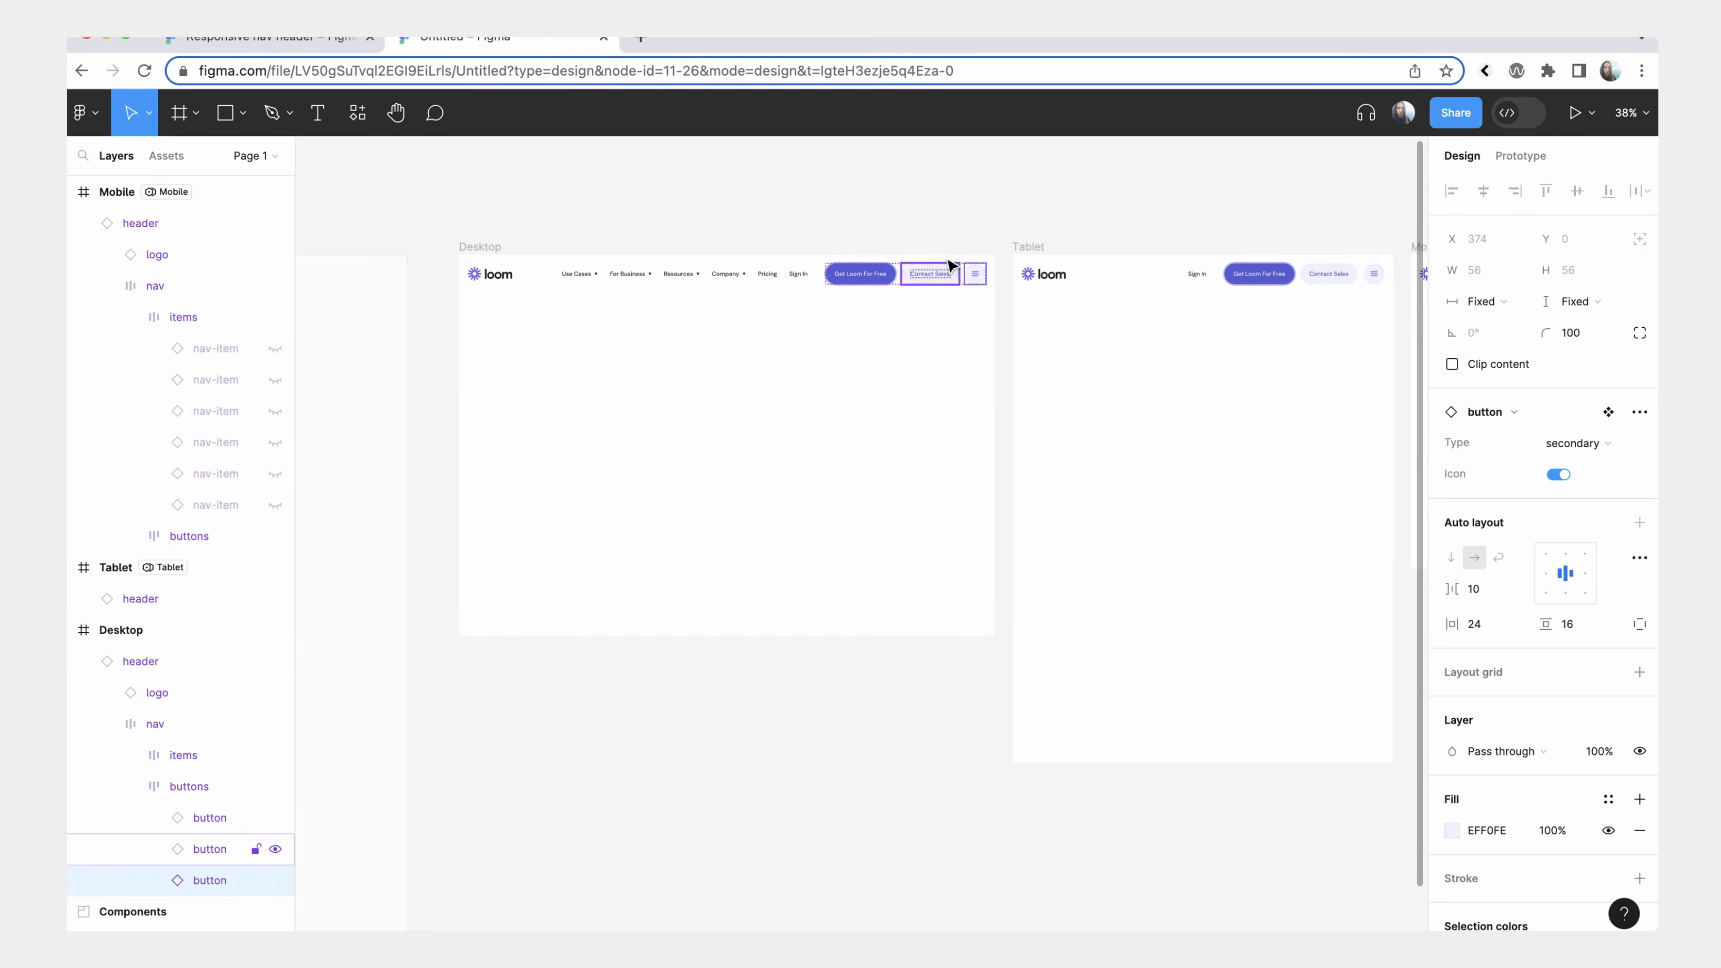
pyautogui.click(942, 298)
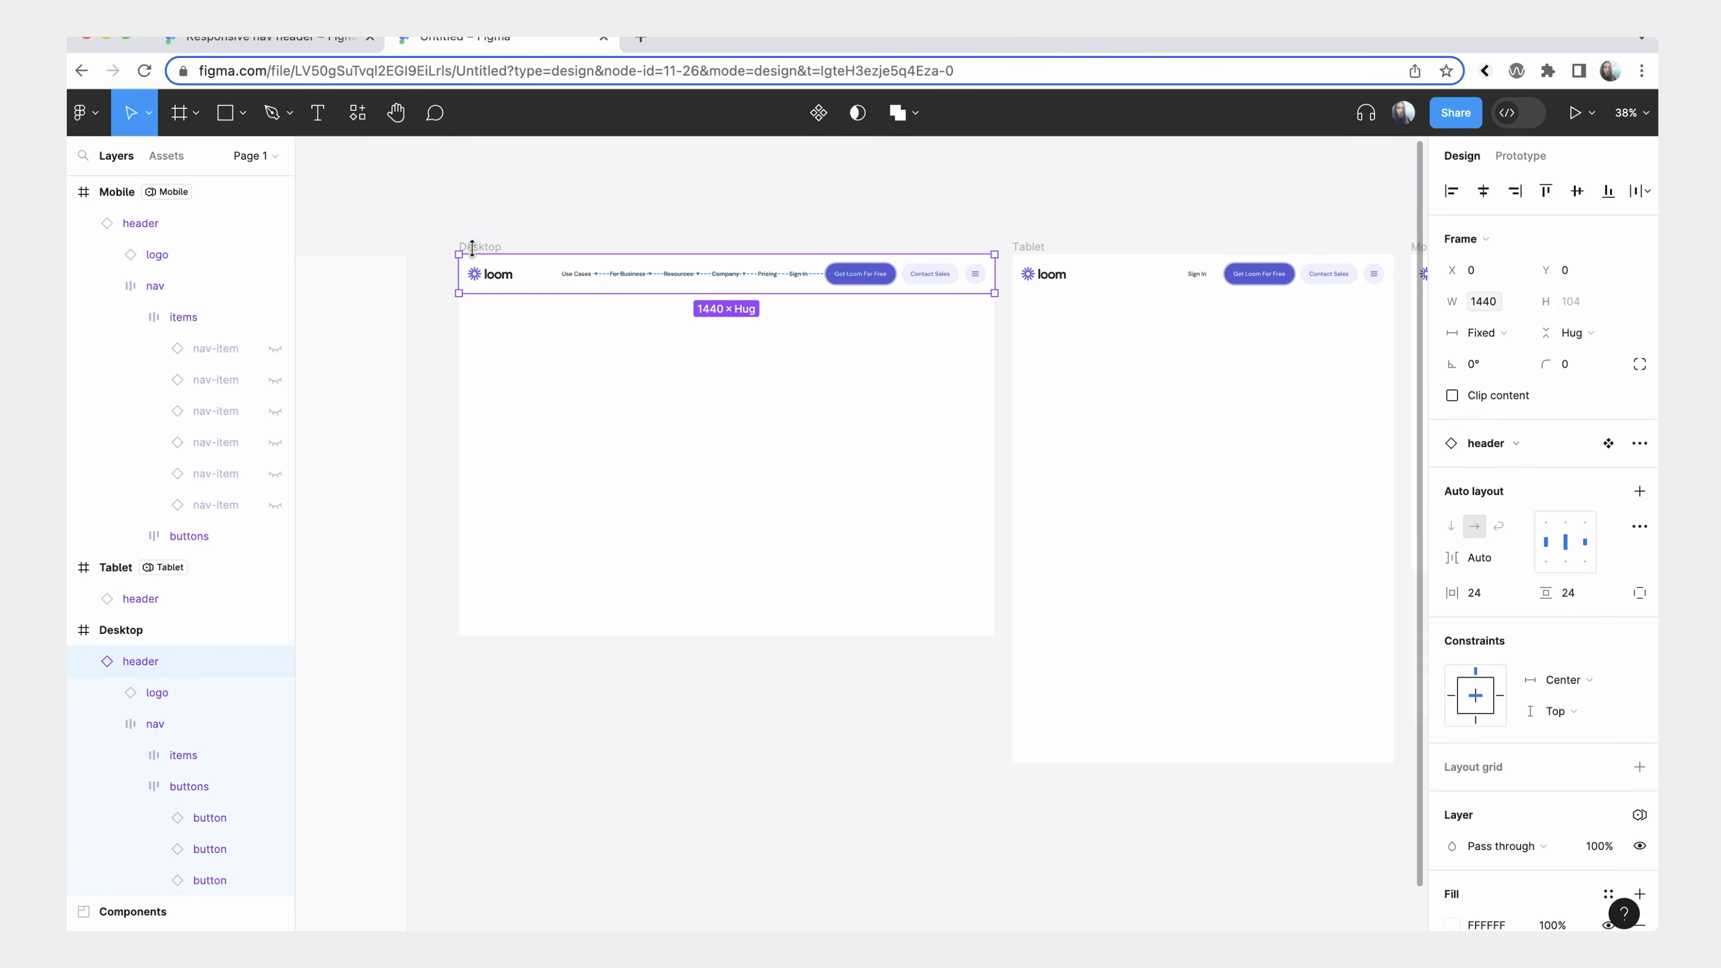
# Bind the visibility of the menu icon button in the header component to the Mobile menu variable.
pyautogui.hscroll(-10, 469, 246)
pyautogui.doubleClick(886, 454)
pyautogui.doubleClick(886, 454)
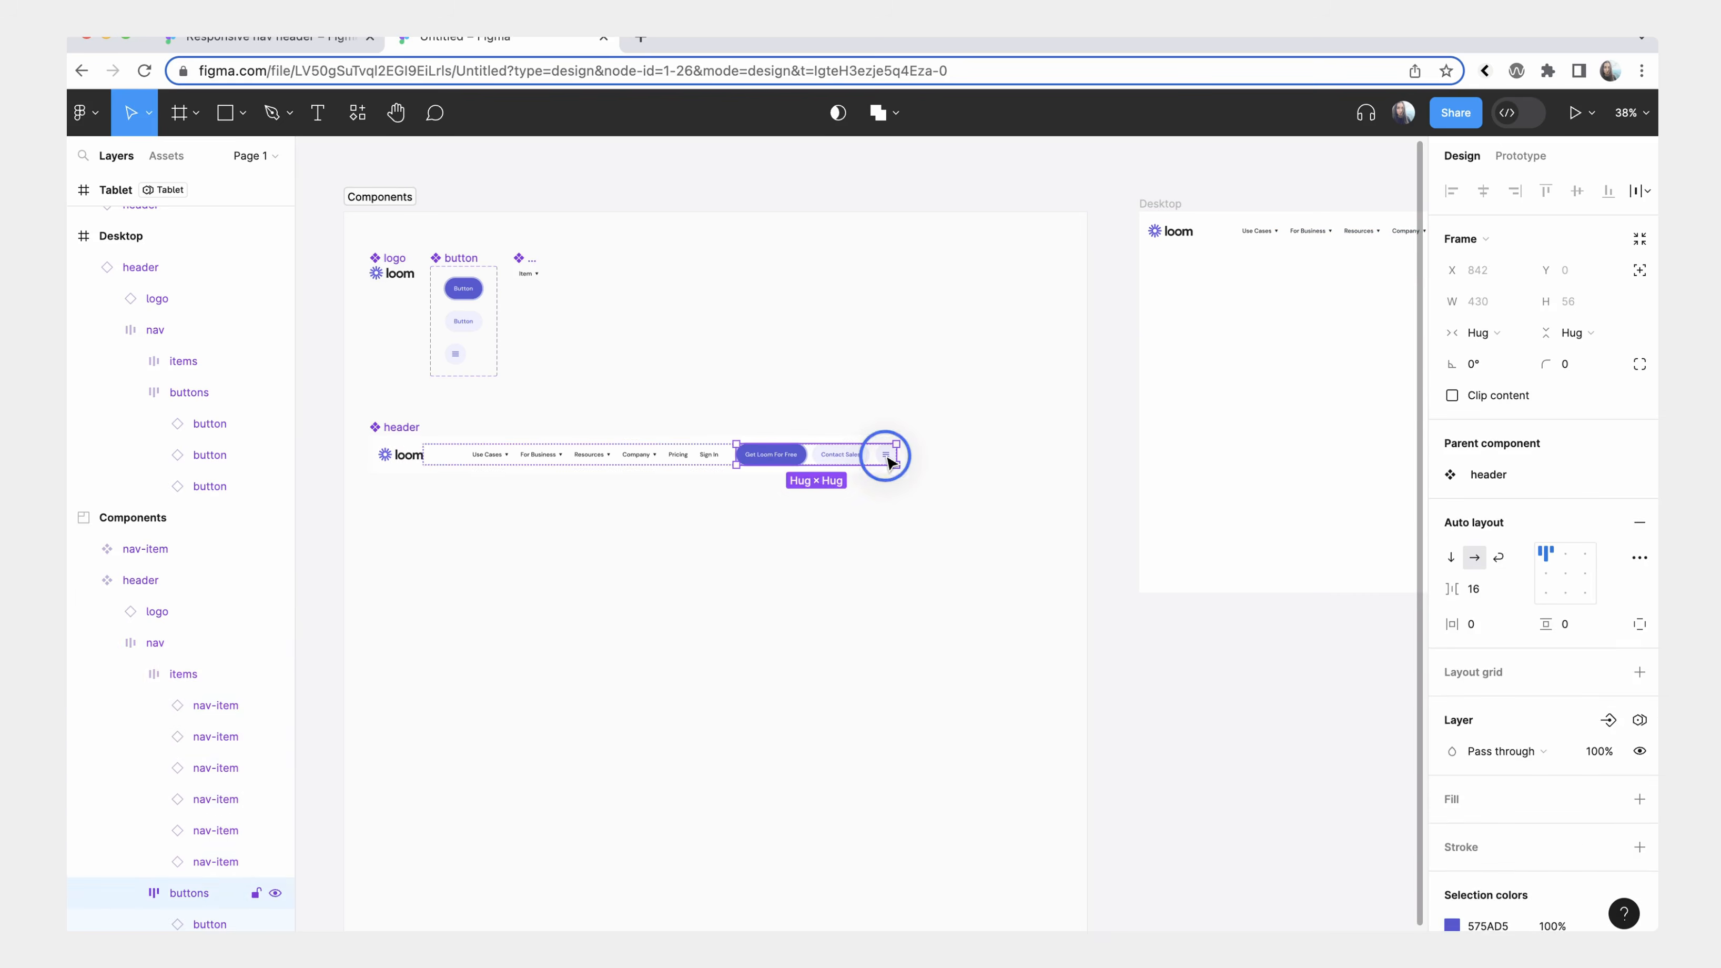
pyautogui.doubleClick(888, 457)
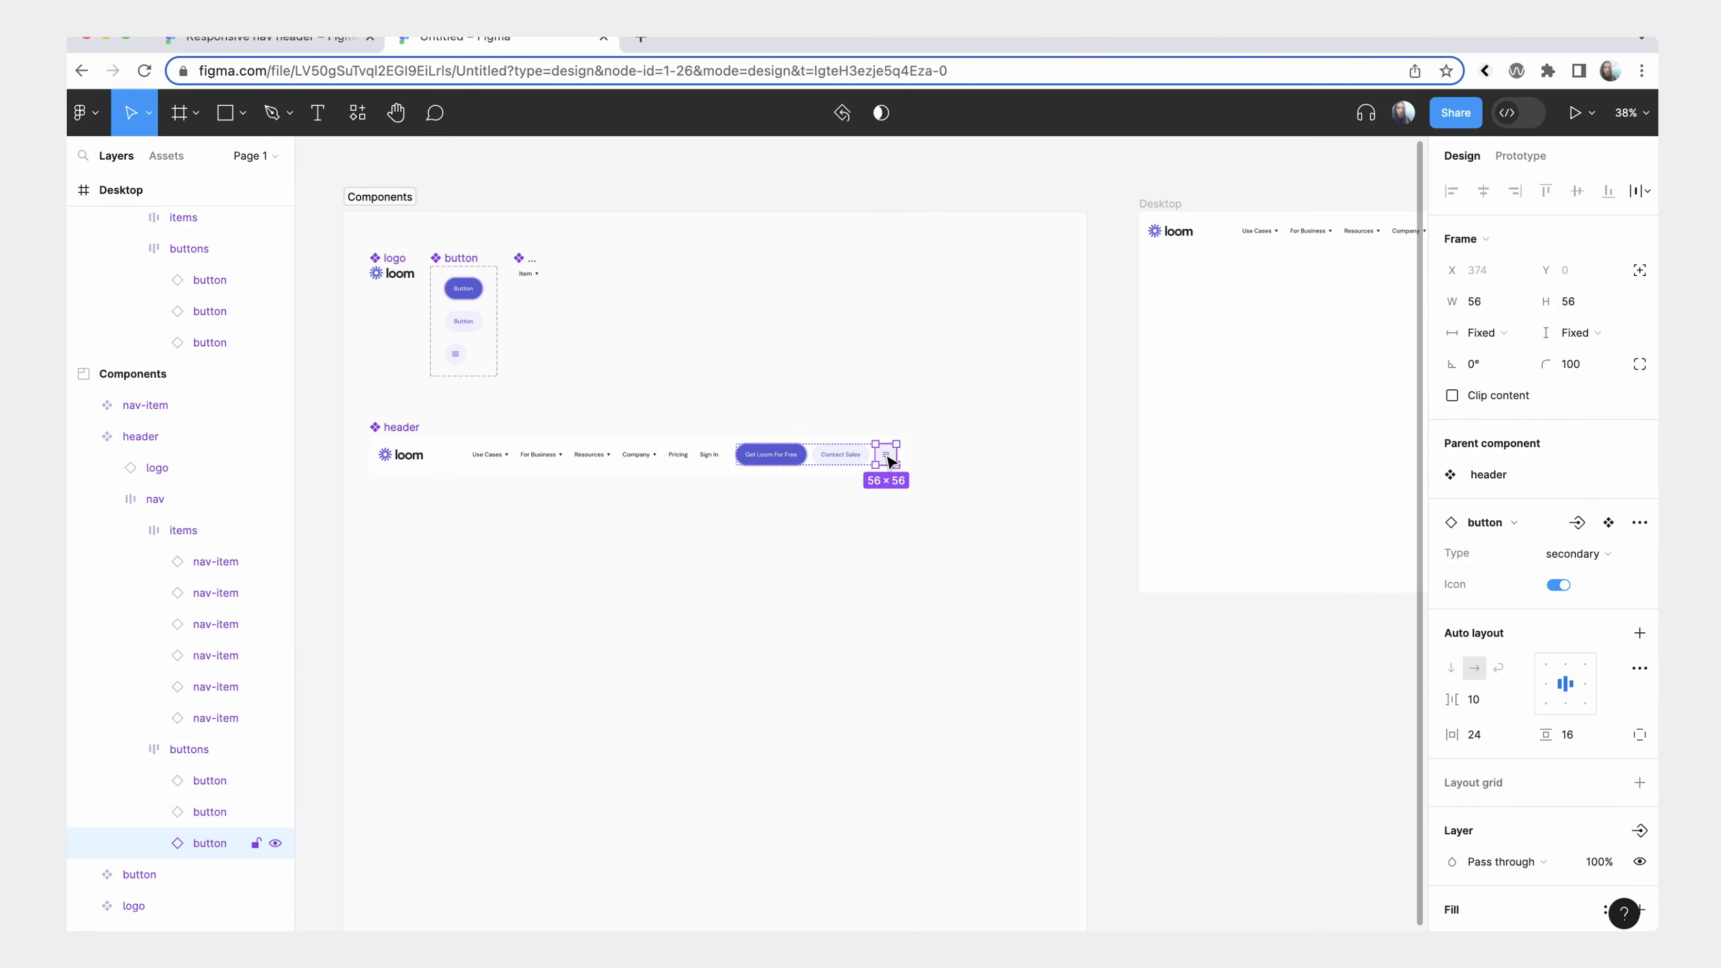
pyautogui.scroll(-5, 1560, 631)
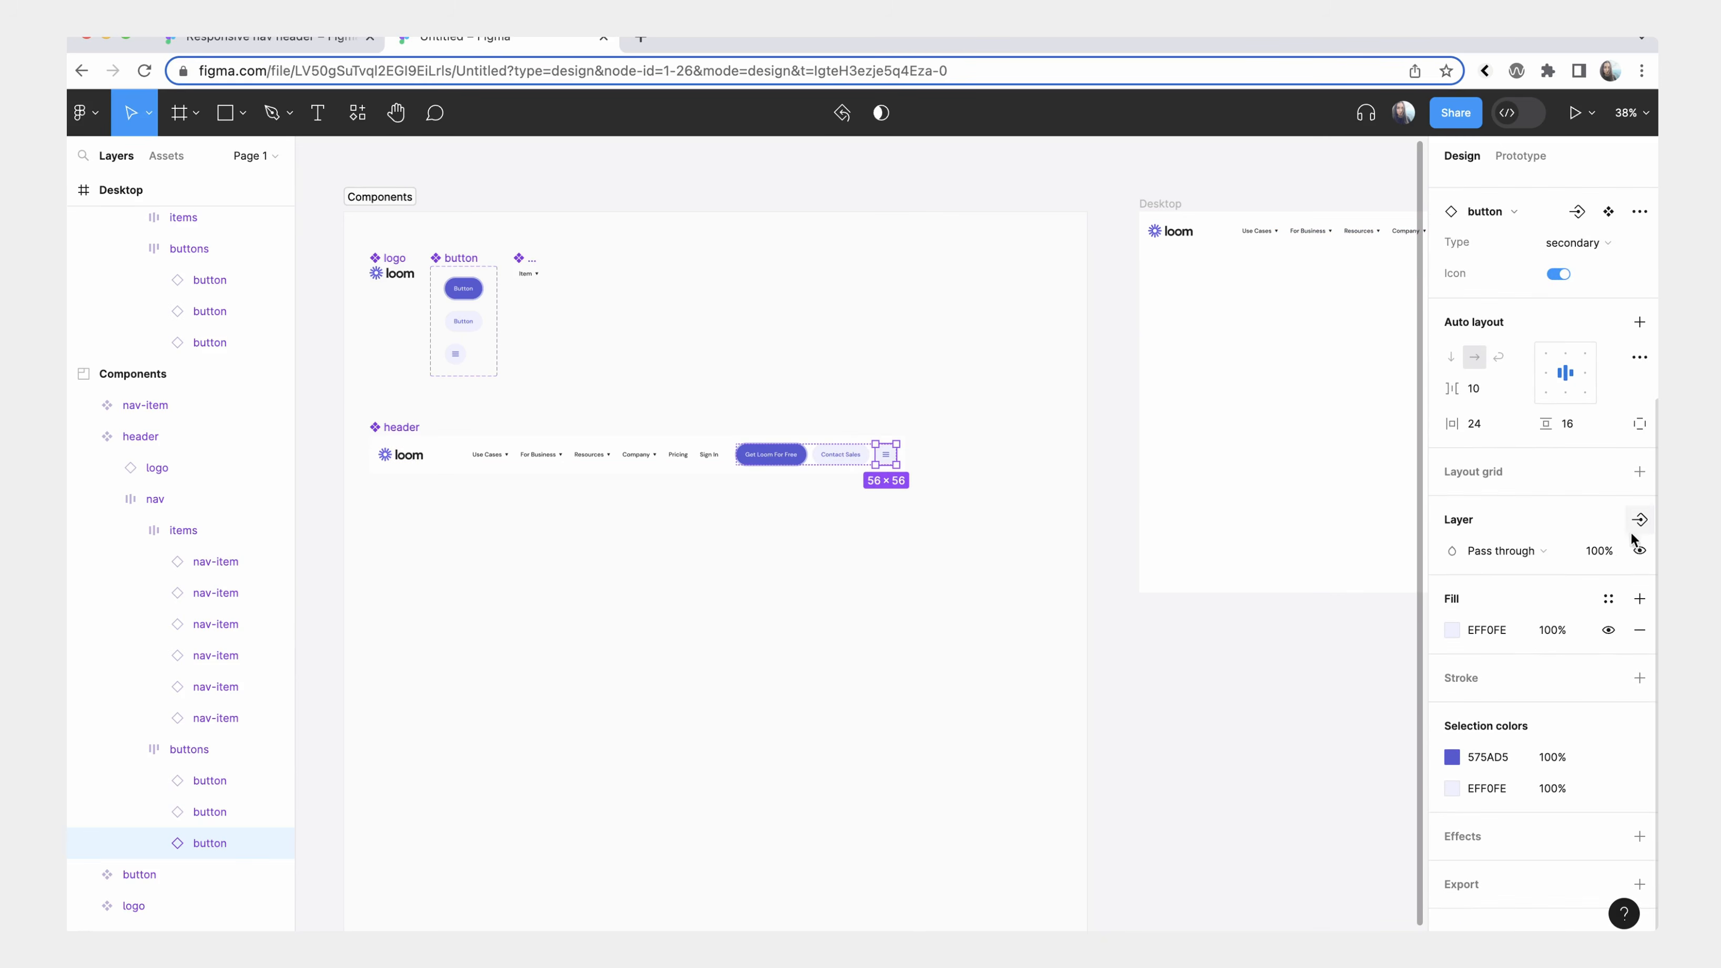
pyautogui.click(1639, 551)
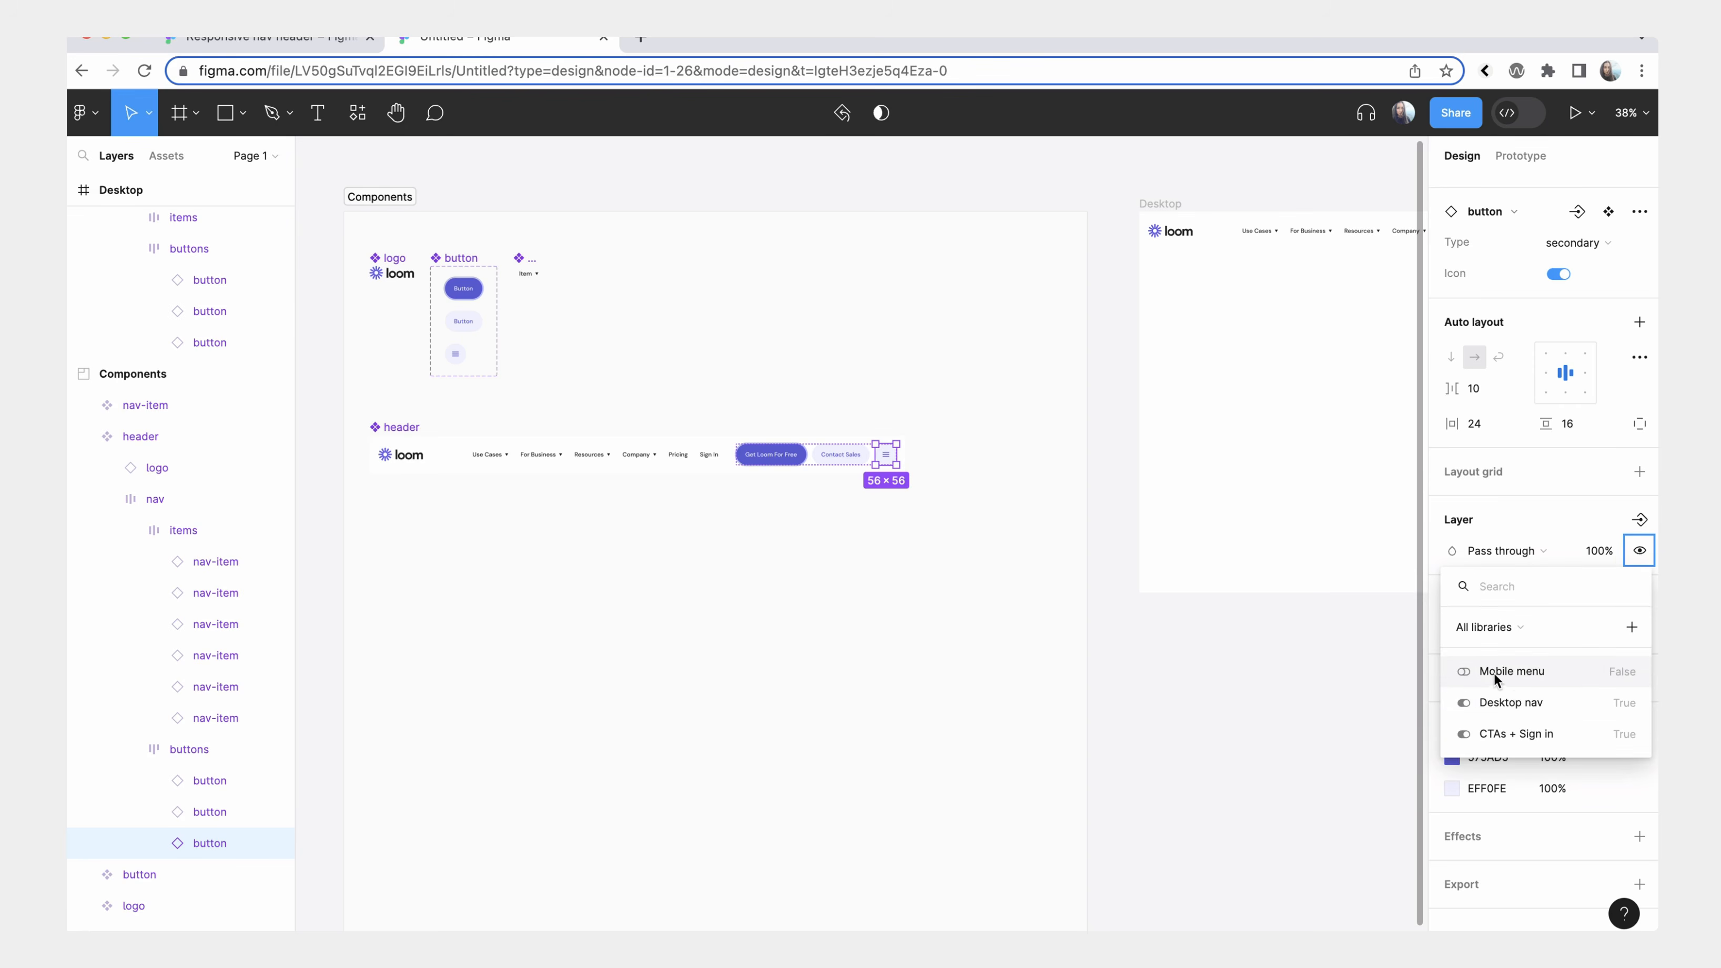
pyautogui.click(1519, 674)
# Compare the header component in the Components section with its instances in the Desktop, Tablet and Mobile frames.
pyautogui.click(1196, 665)
pyautogui.click(797, 442)
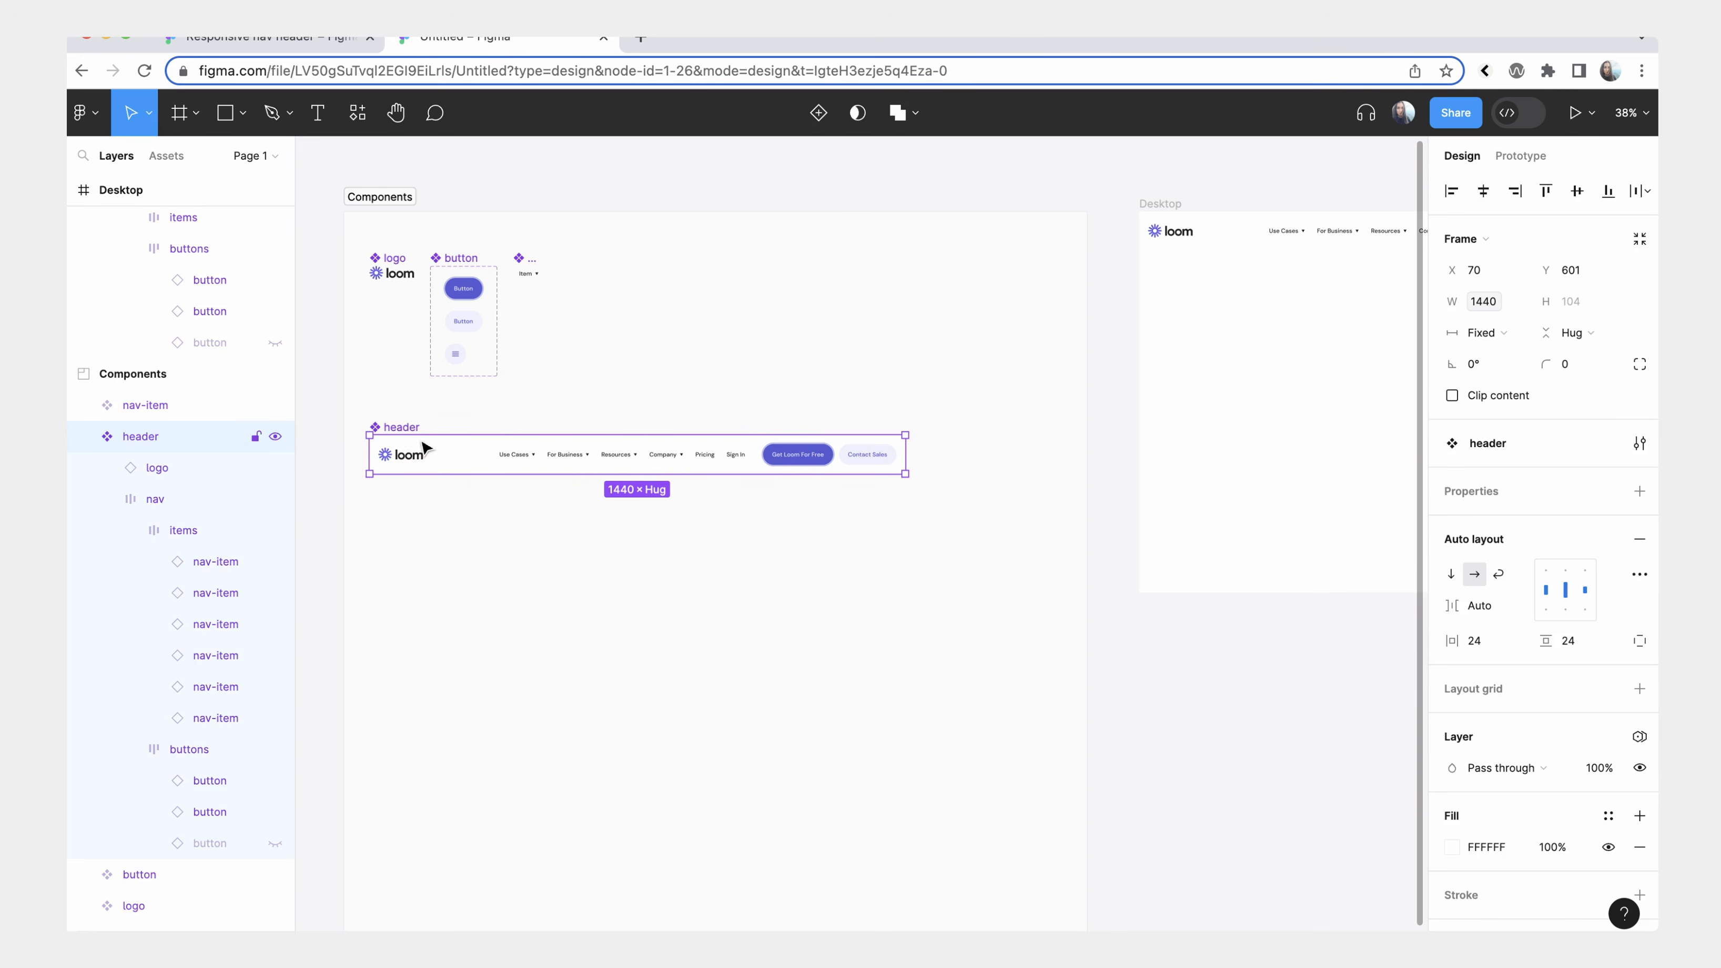
pyautogui.click(410, 197)
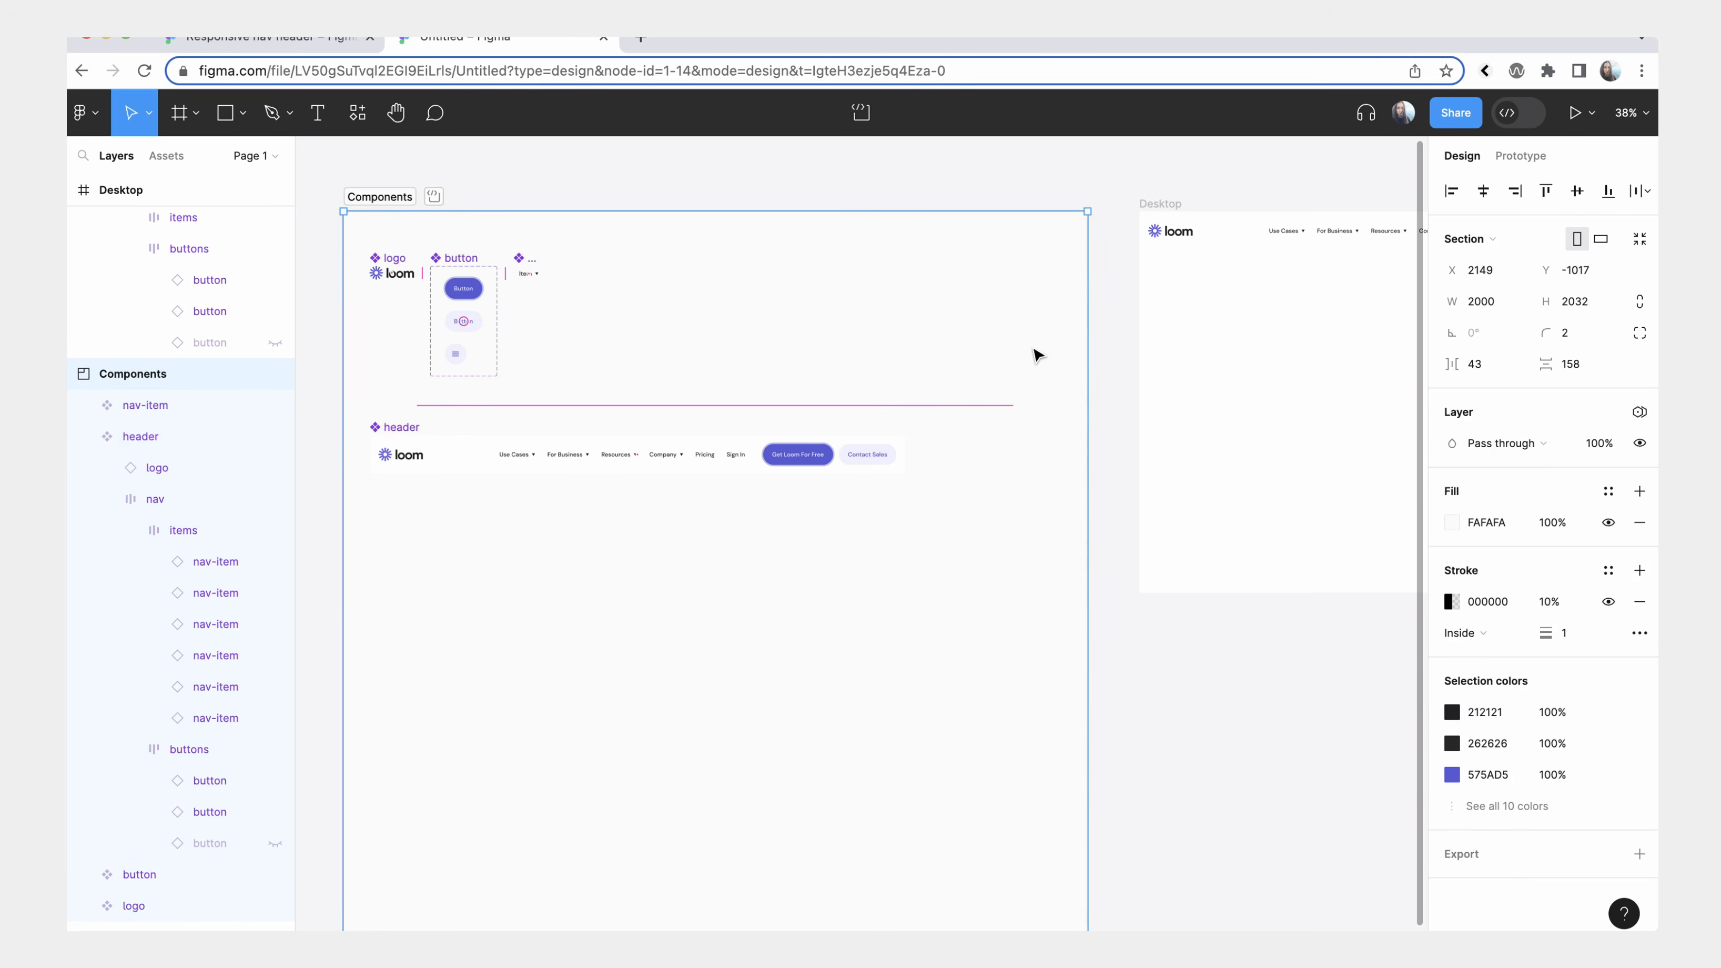
pyautogui.hscroll(10, 1037, 355)
pyautogui.scroll(2, 1037, 355)
pyautogui.click(504, 307)
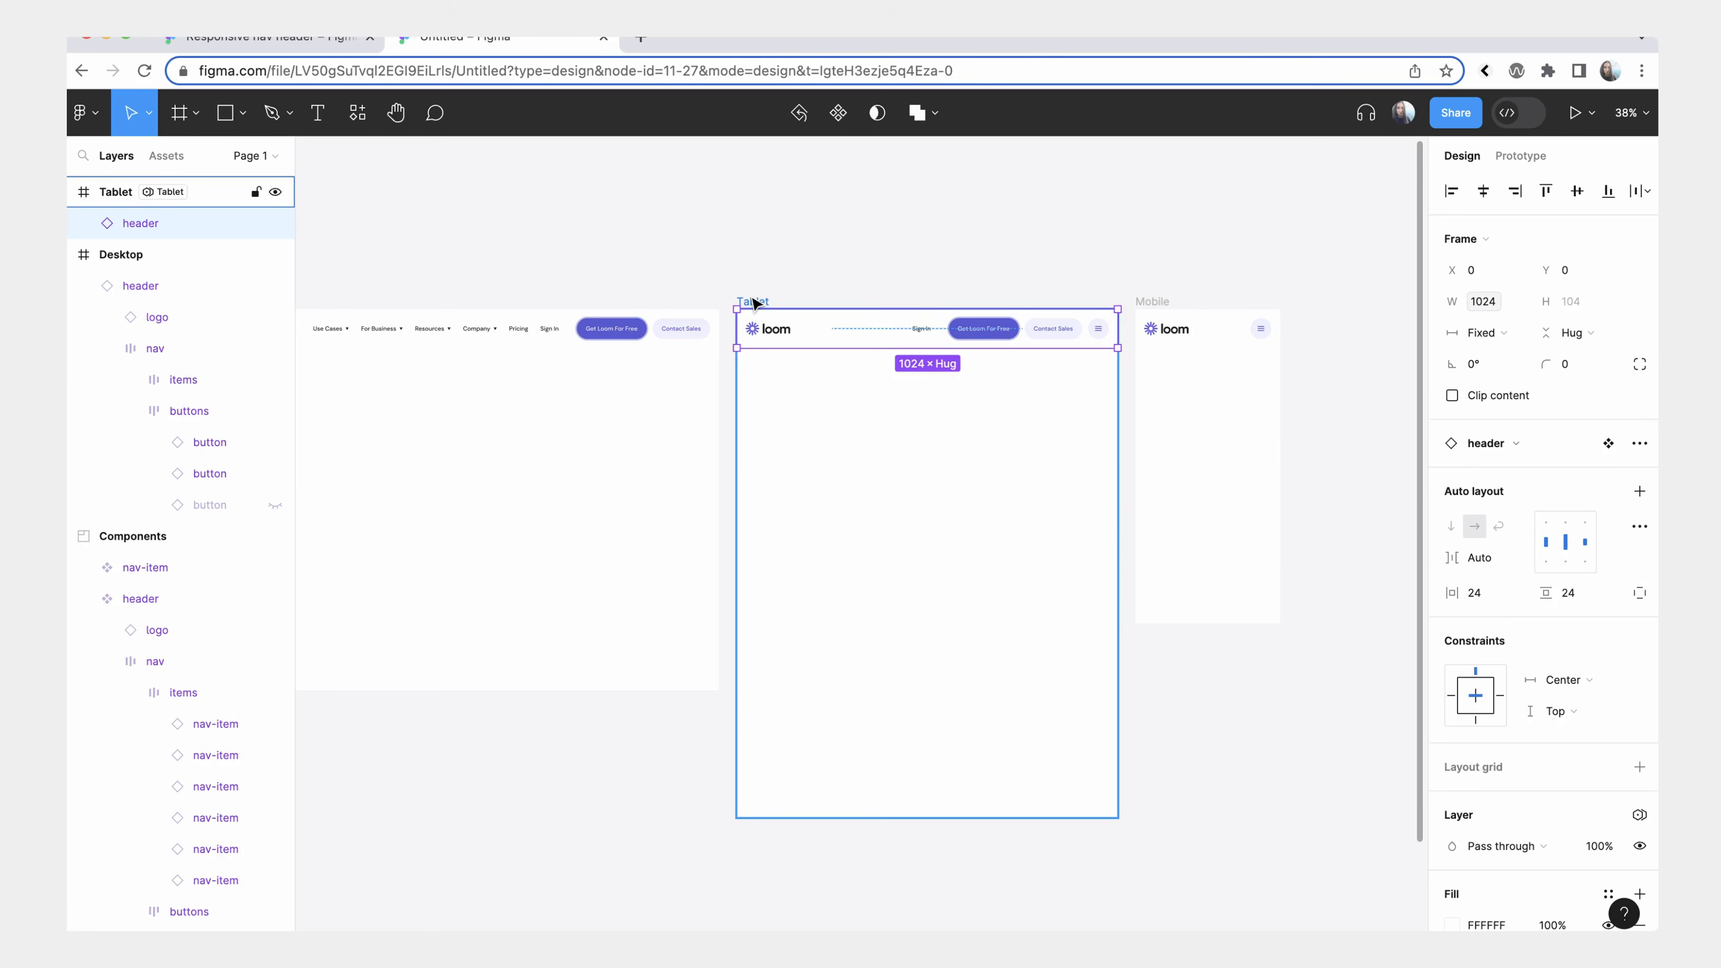
pyautogui.click(754, 299)
pyautogui.click(1151, 302)
pyautogui.click(1199, 333)
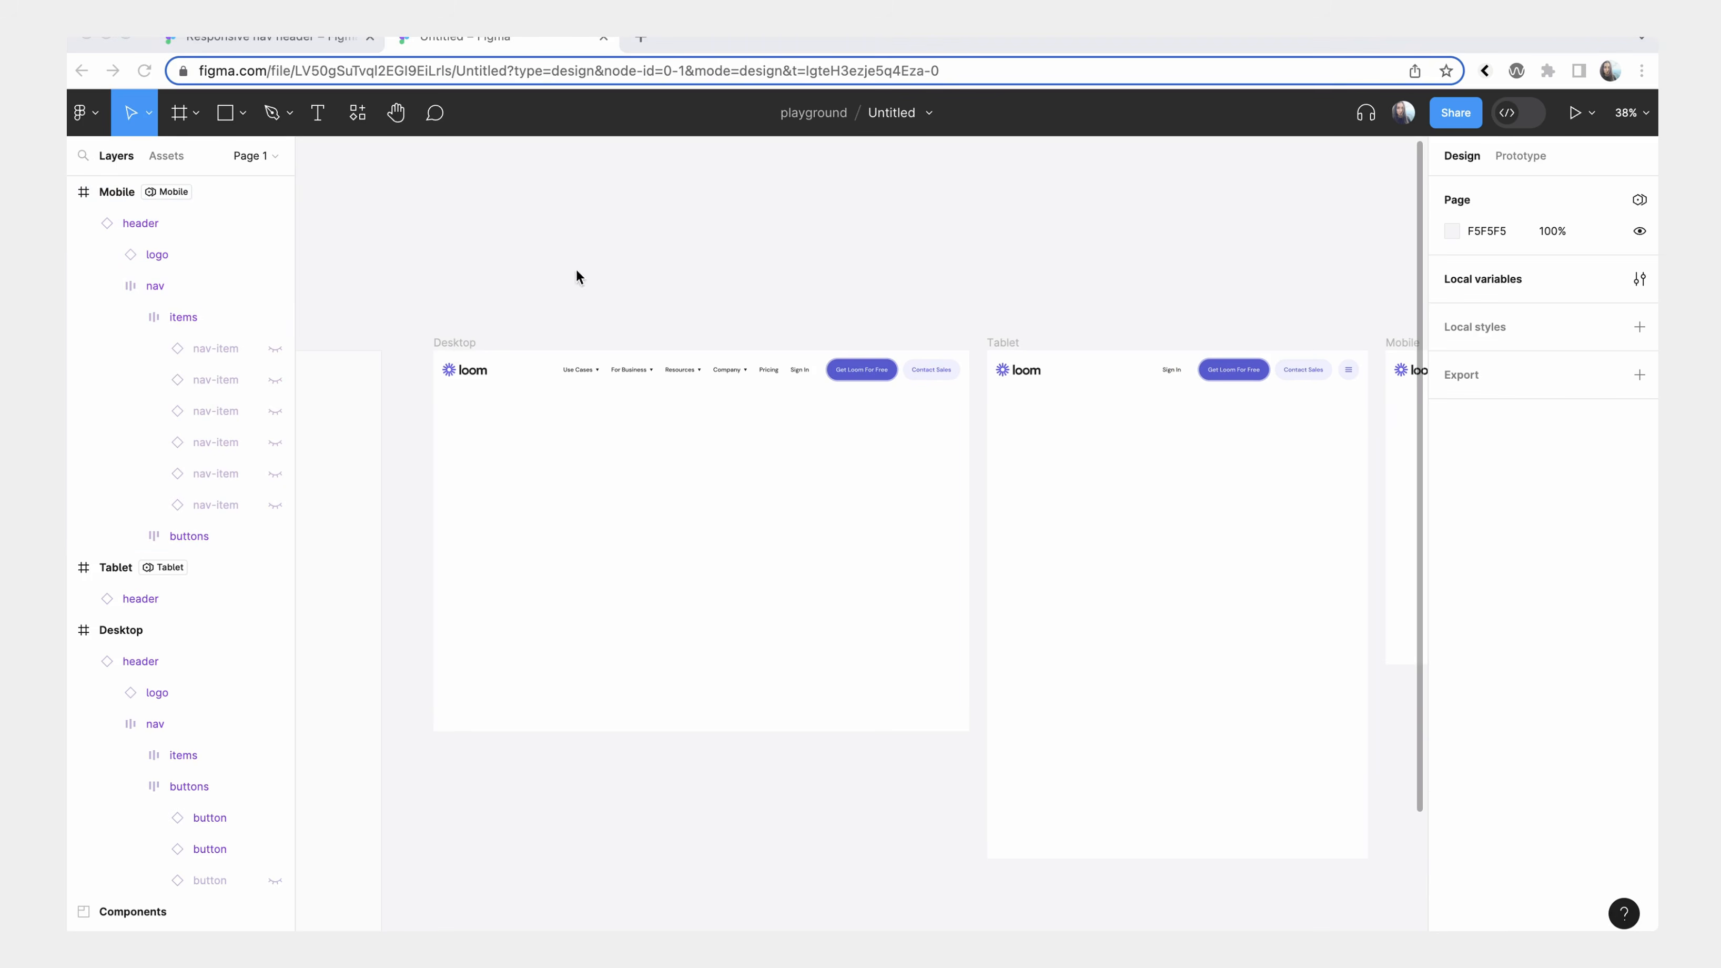
# Set the Desktop frame's Breakpoints variable mode to Desktop.
pyautogui.click(458, 343)
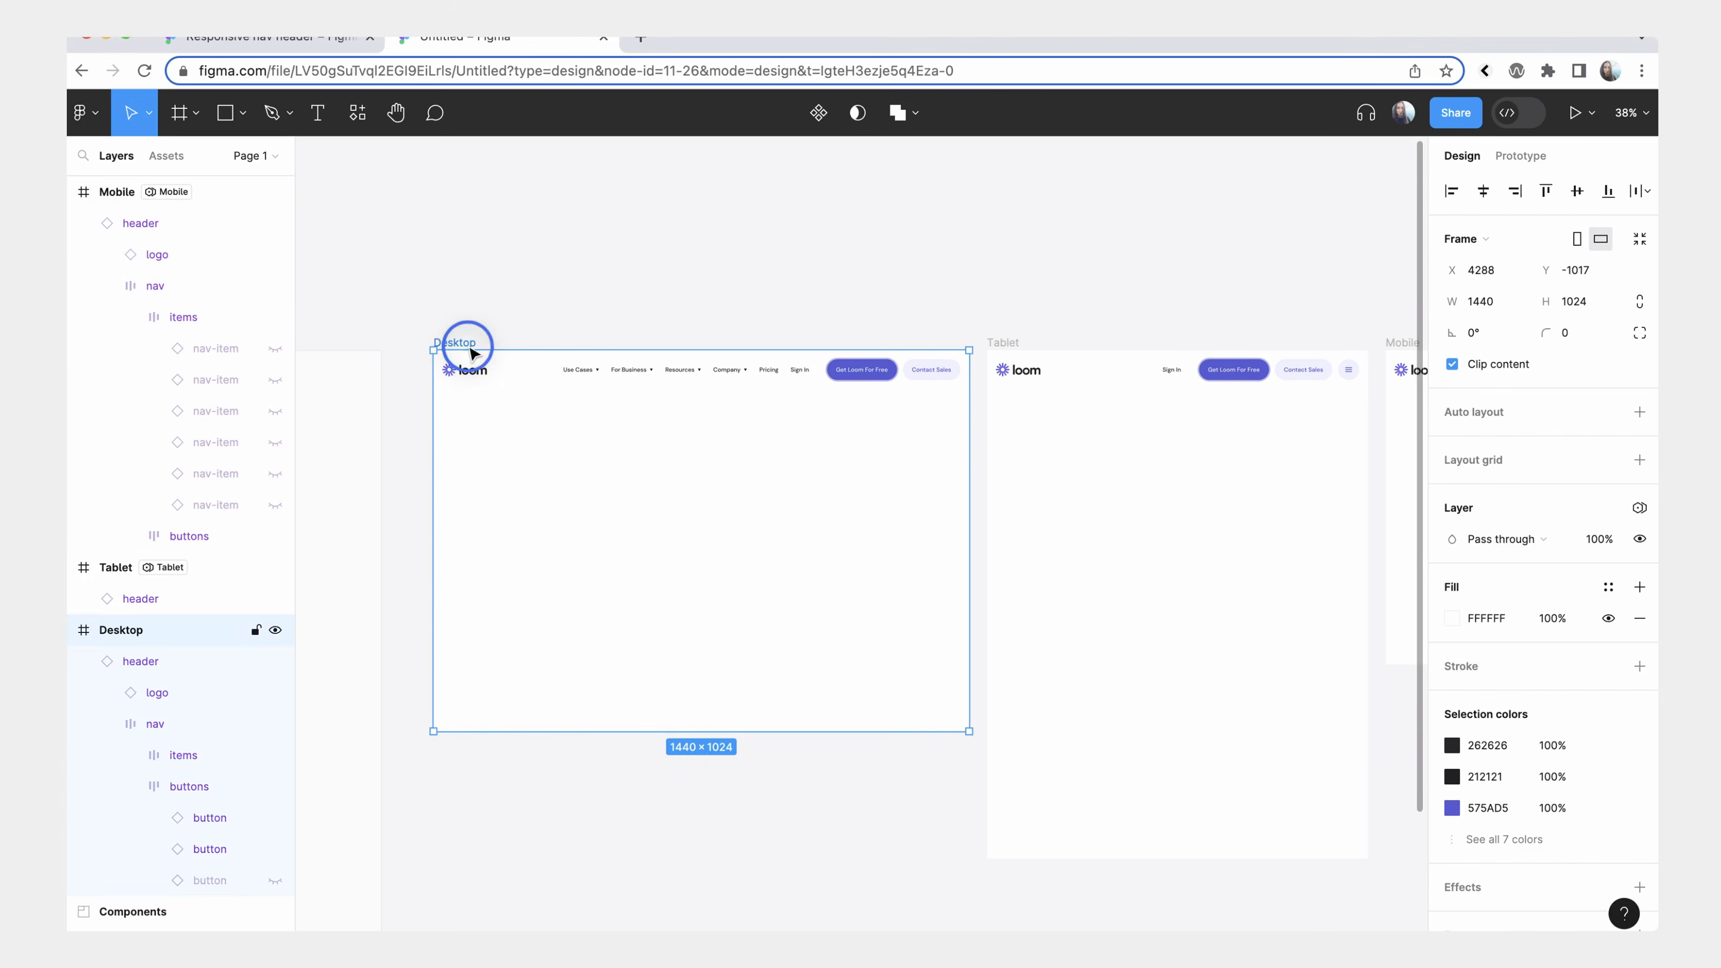
pyautogui.click(1640, 508)
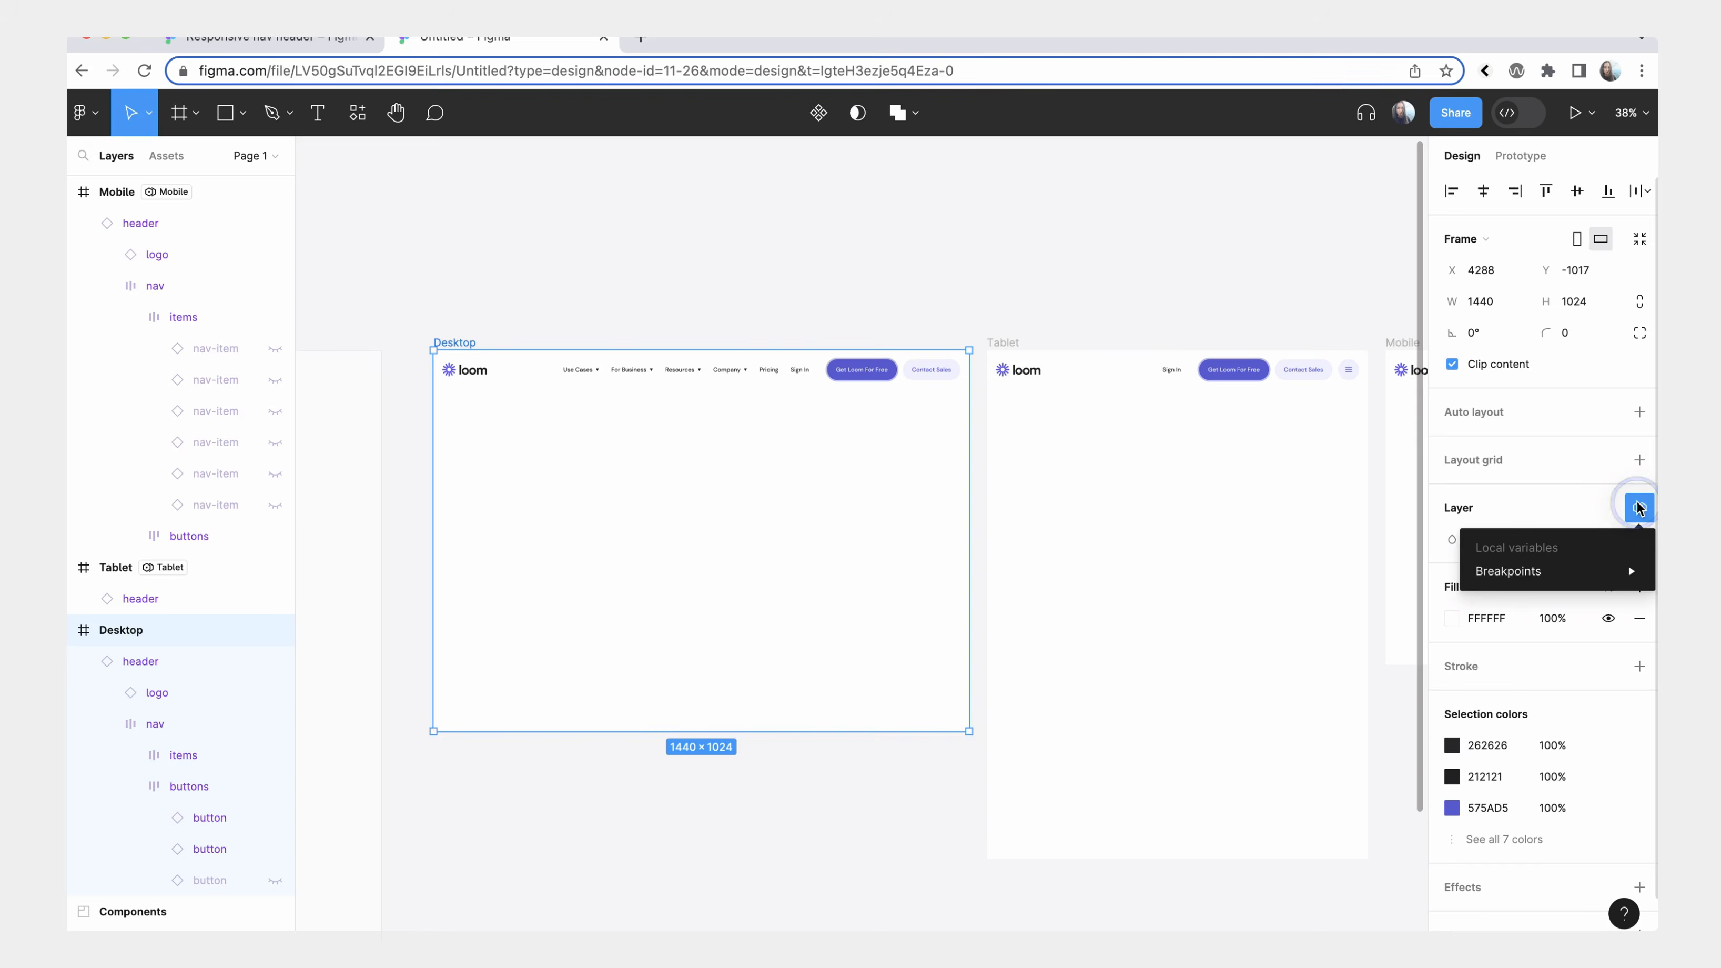
pyautogui.moveTo(1590, 568)
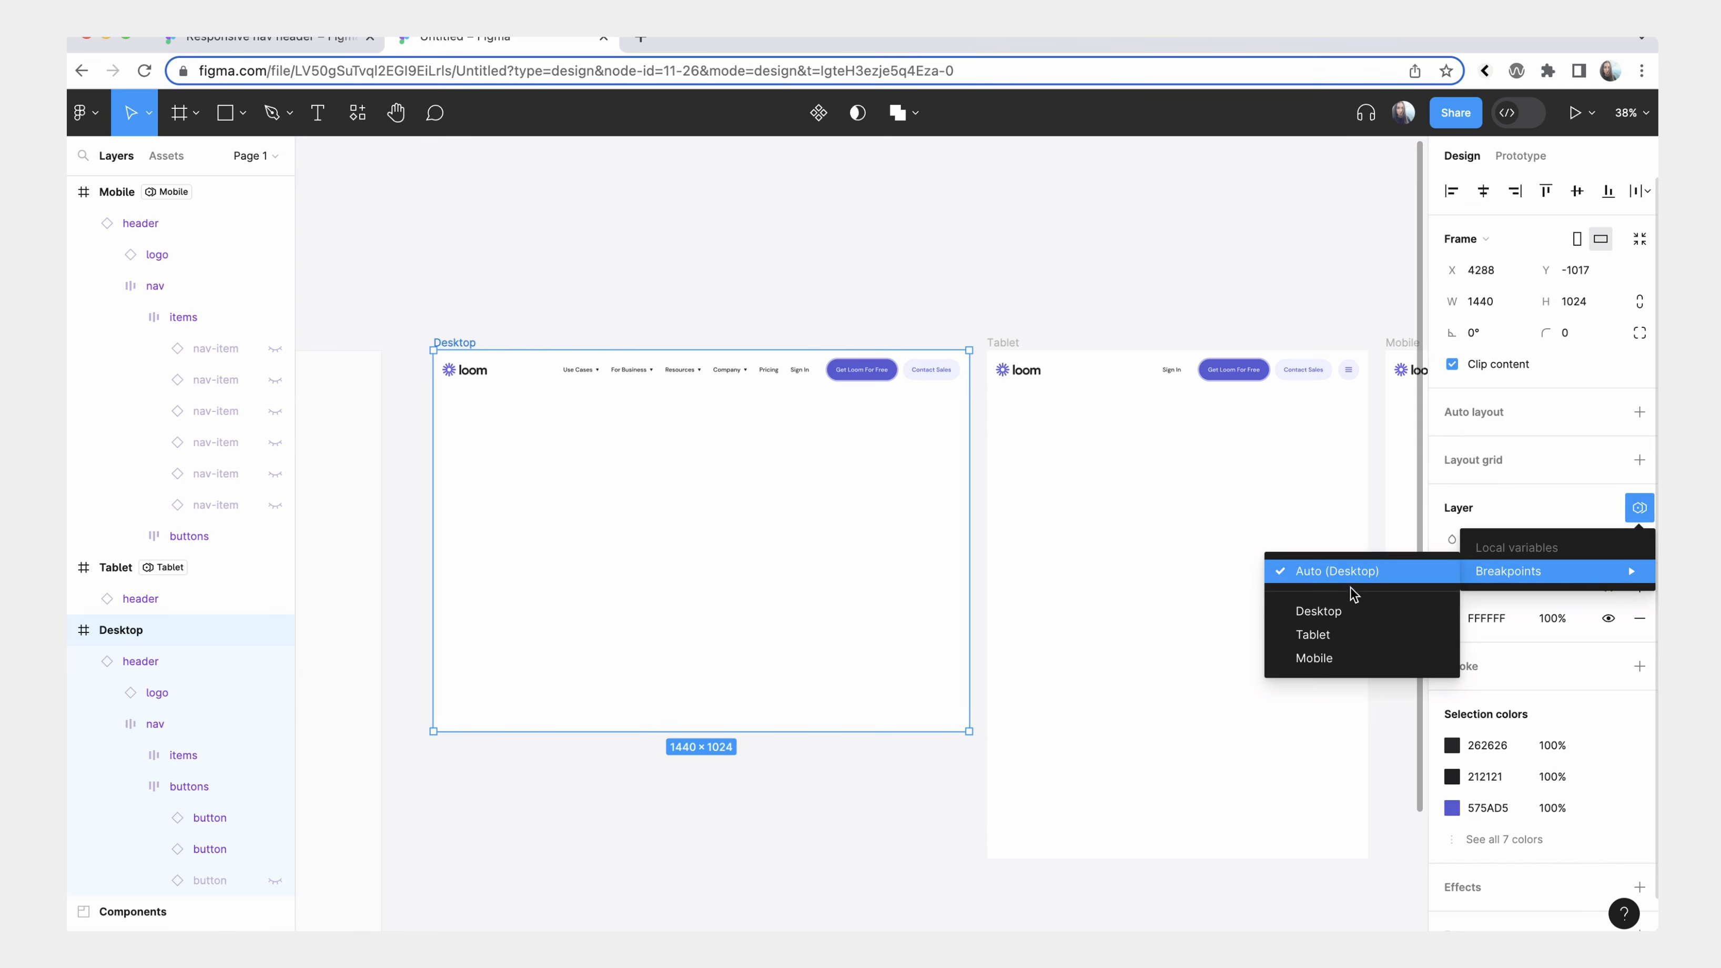
pyautogui.click(1336, 616)
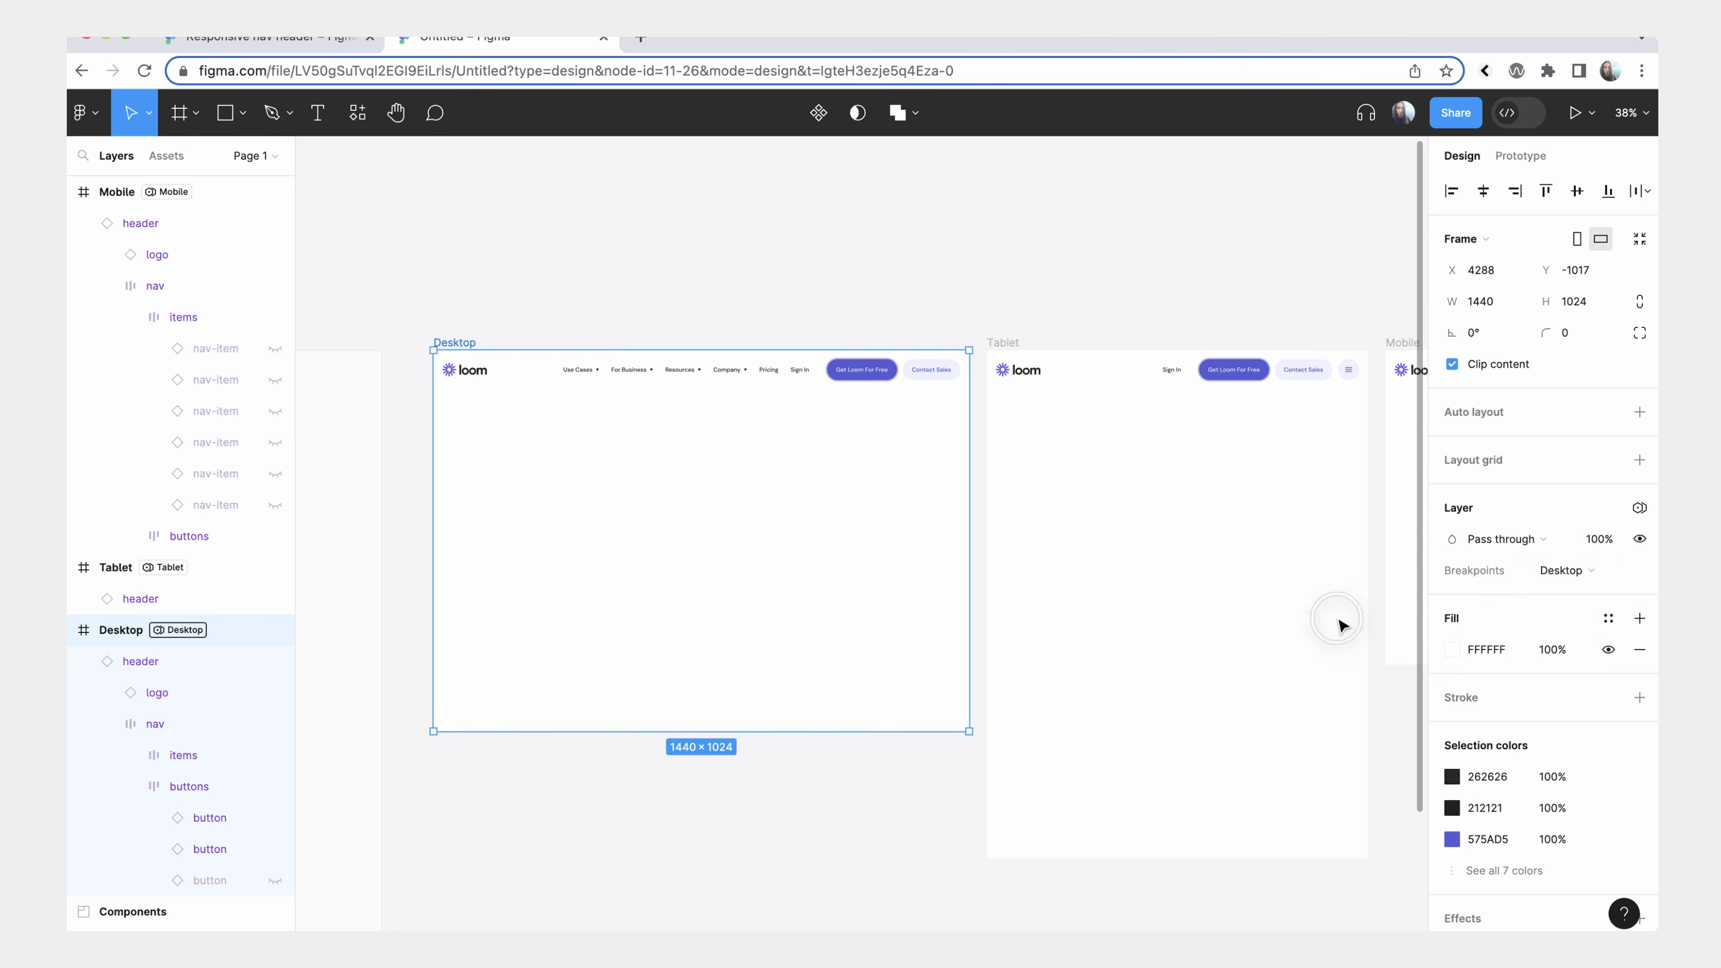
# Move the header instance out of the Desktop frame.
pyautogui.click(670, 373)
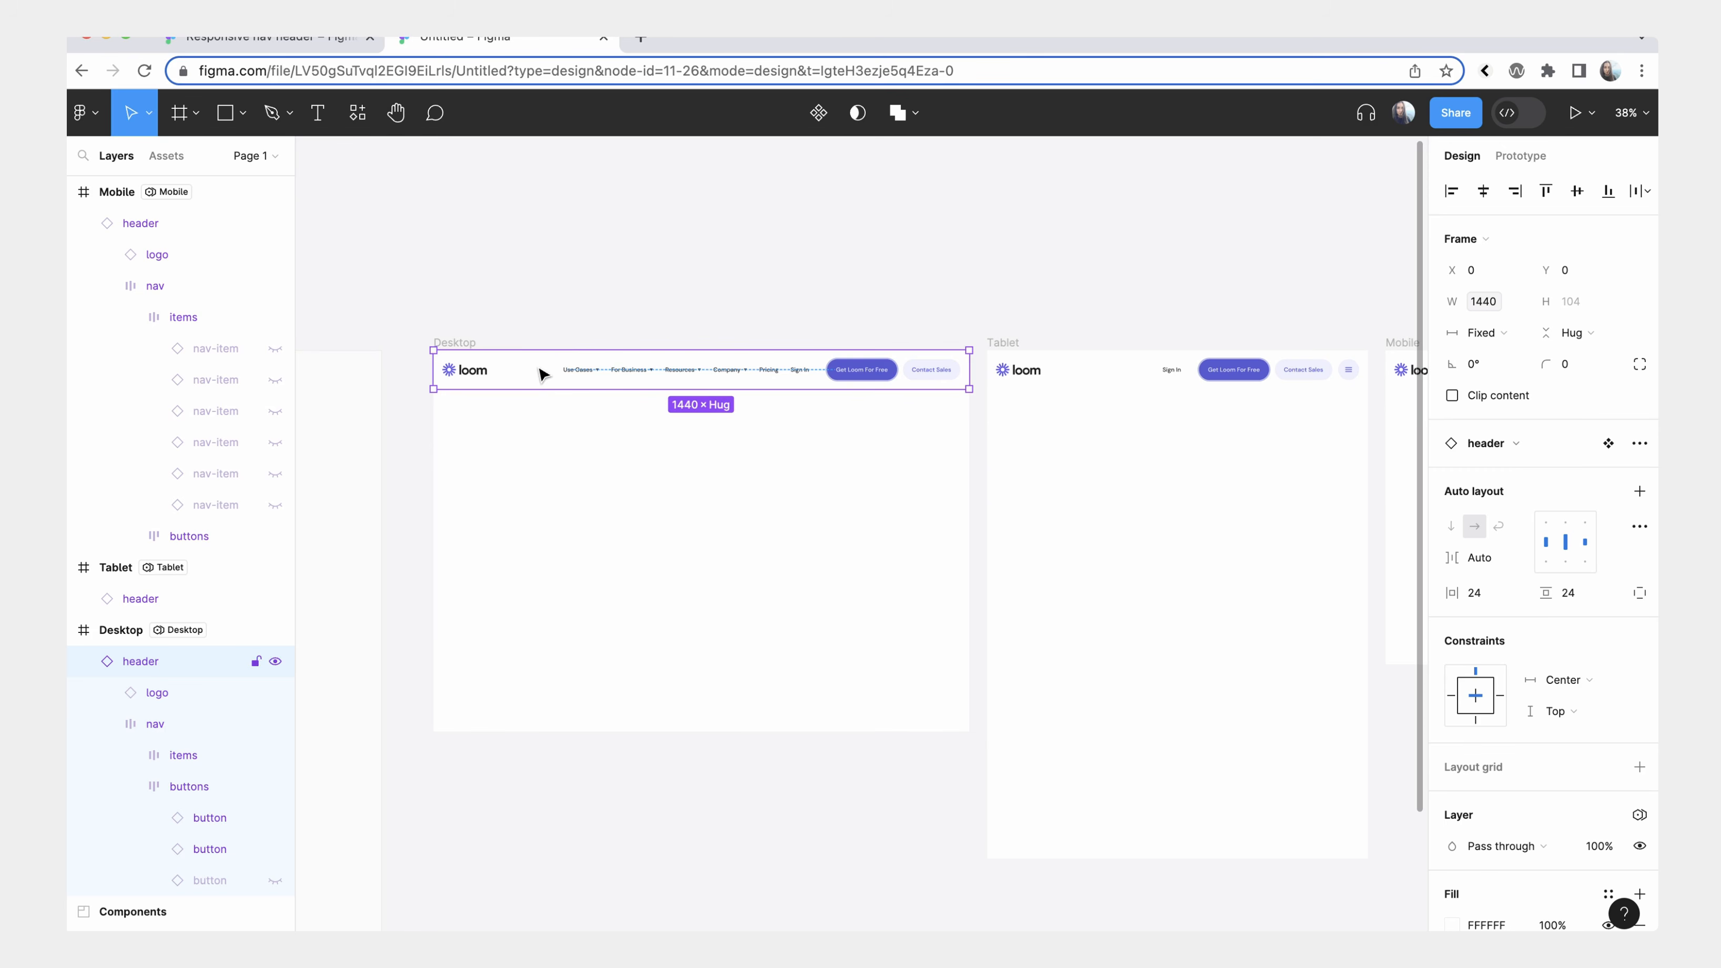
pyautogui.hscroll(2, 543, 374)
pyautogui.moveTo(501, 347); pyautogui.dragTo(1255, 509)
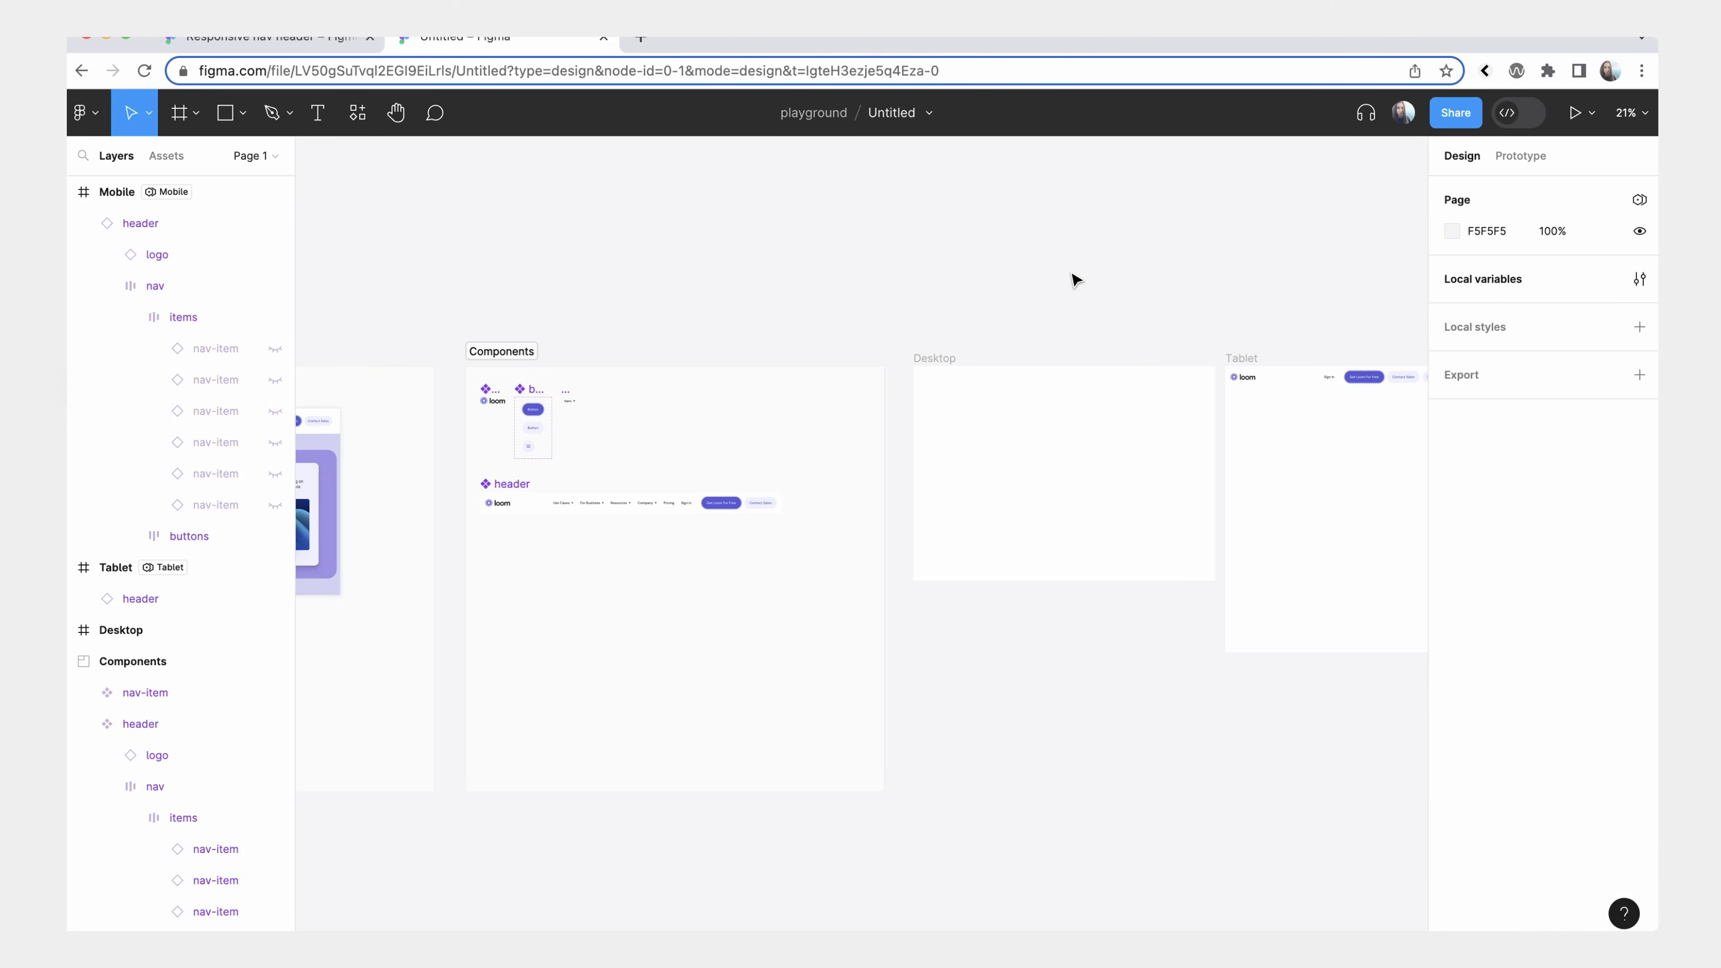